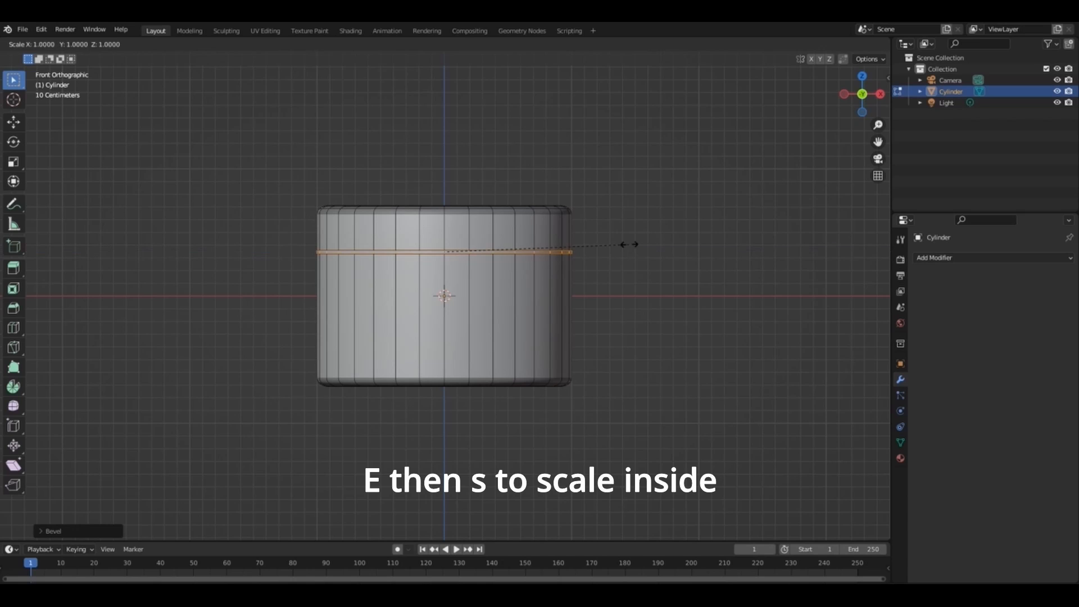
# Finish extruding the cylinder's bevelled edge loop and scale it slightly inward to form a thin groove beneath the lid section.
pyautogui.click(622, 244)
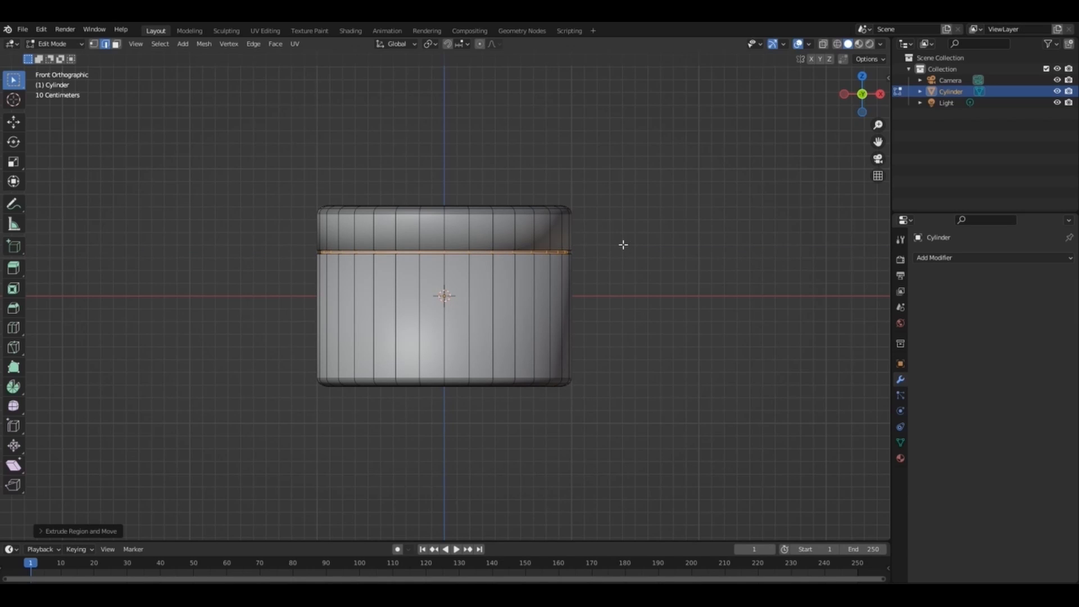
pyautogui.press('Tab')
pyautogui.press('Tab')
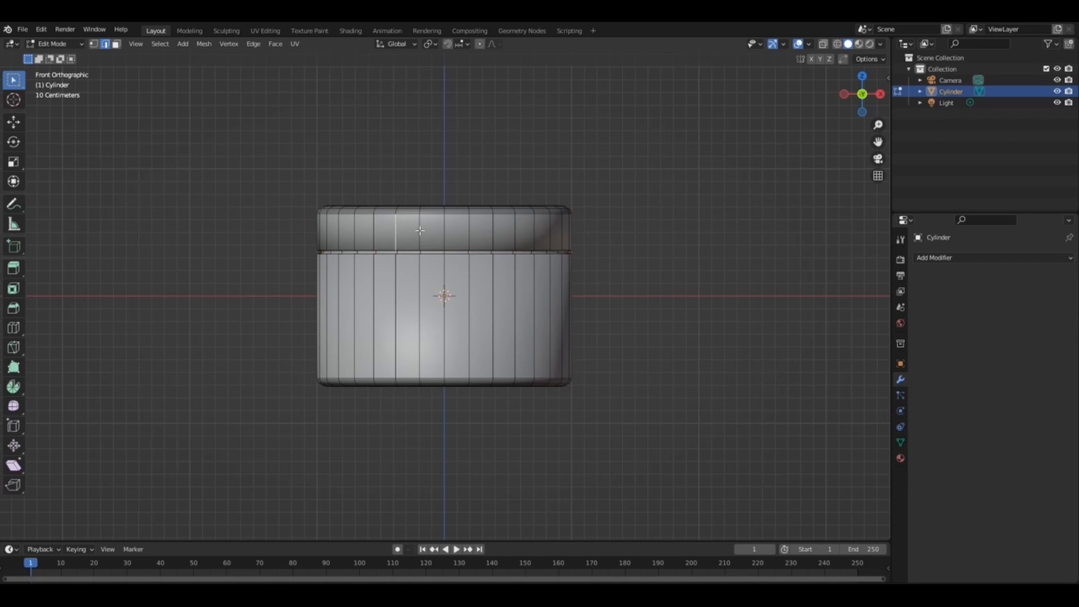
# Add a horizontal loop cut to the cylinder's lid section and slide it down close above the groove.
pyautogui.hotkey('ctrl', 'r')
pyautogui.click(420, 235)
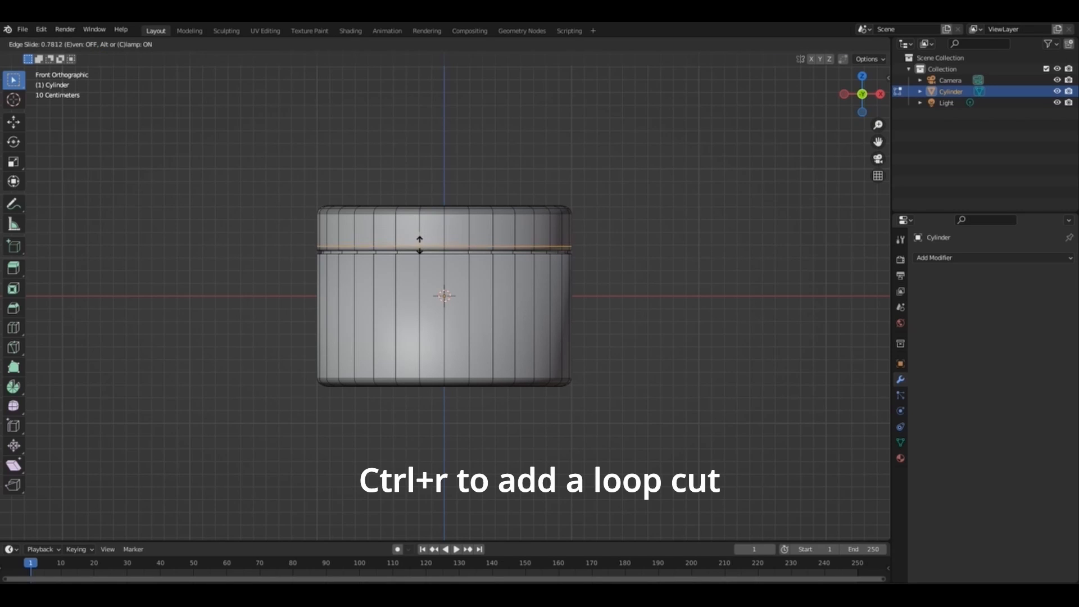
pyautogui.click(420, 239)
pyautogui.press('Tab')
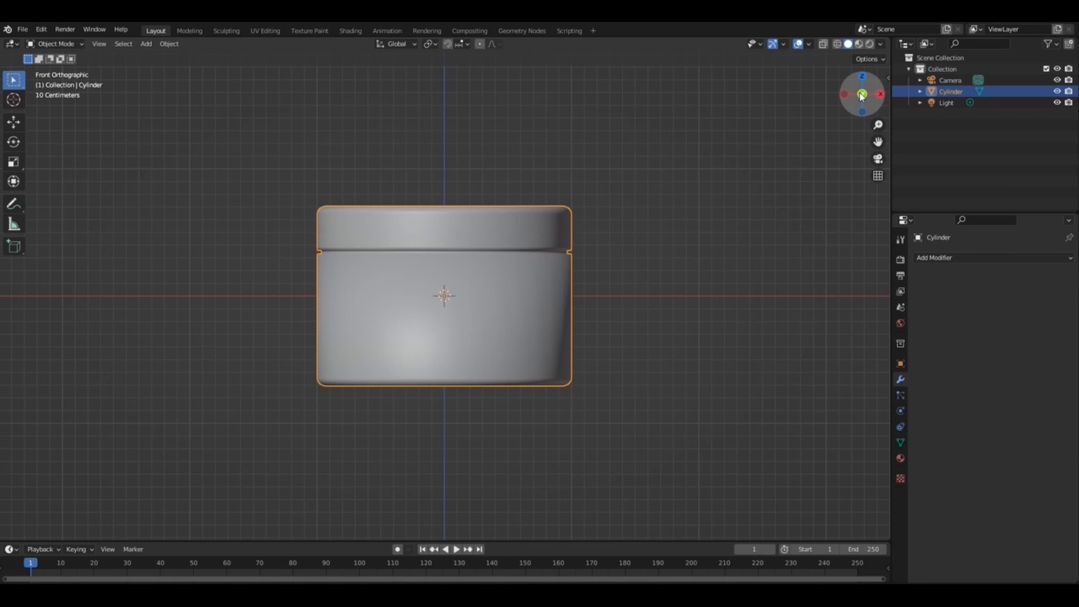
# Add a horizontal loop cut to the cylinder's lower body and slide it up close beneath the groove.
pyautogui.moveTo(861, 94); pyautogui.dragTo(865, 105)
pyautogui.press('Tab')
pyautogui.hotkey('ctrl', 'r')
pyautogui.click(455, 322)
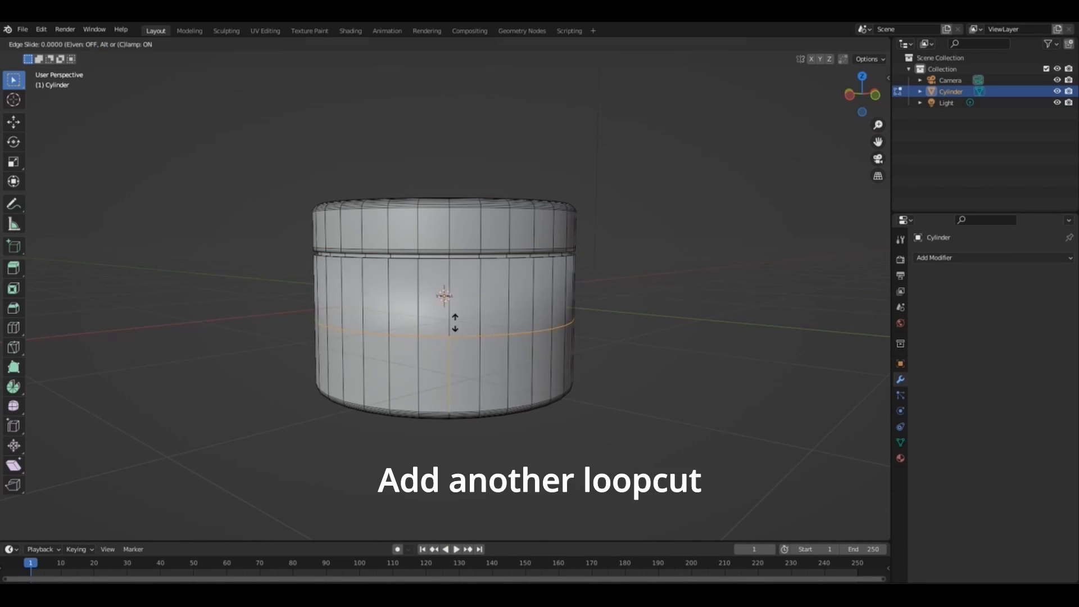
pyautogui.click(448, 248)
pyautogui.press('Tab')
# Scale the whole cylinder down slightly along the Z axis in front view.
pyautogui.press('KP_1')
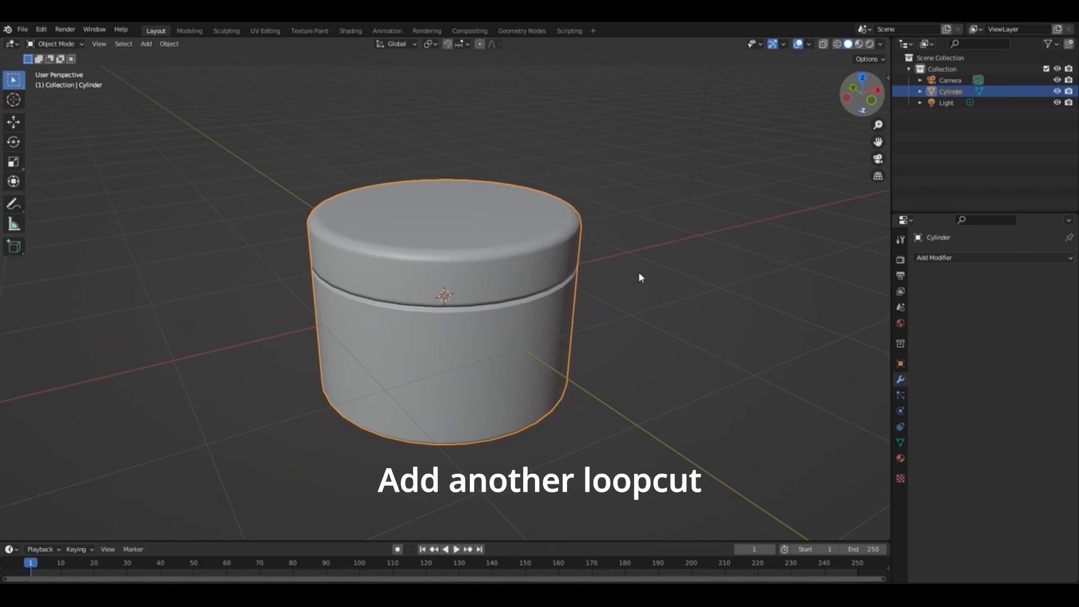
pyautogui.press('s')
pyautogui.press('z')
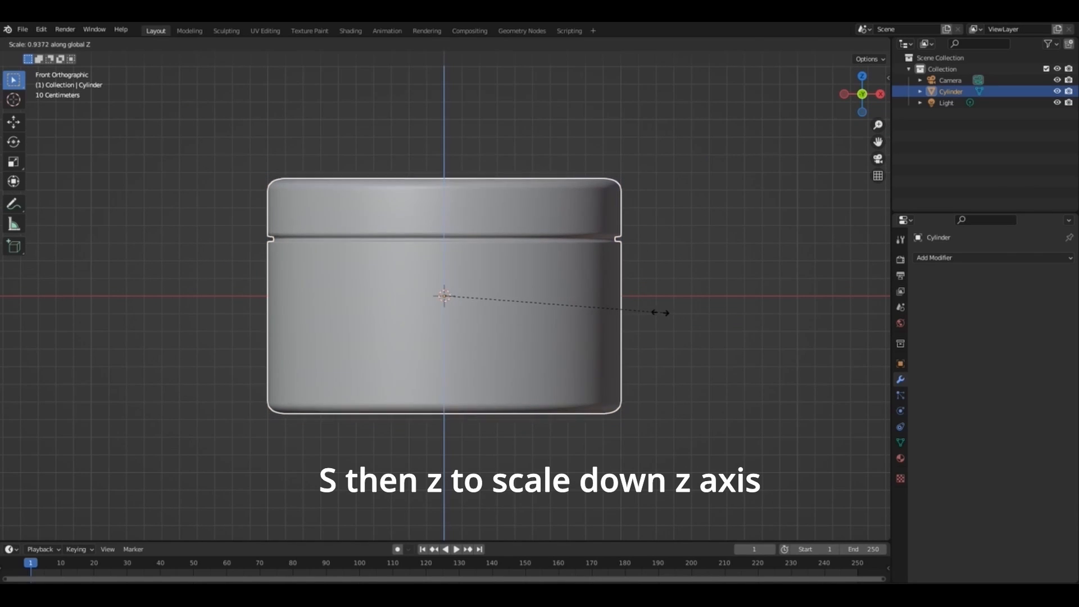
pyautogui.click(649, 312)
pyautogui.click(648, 312)
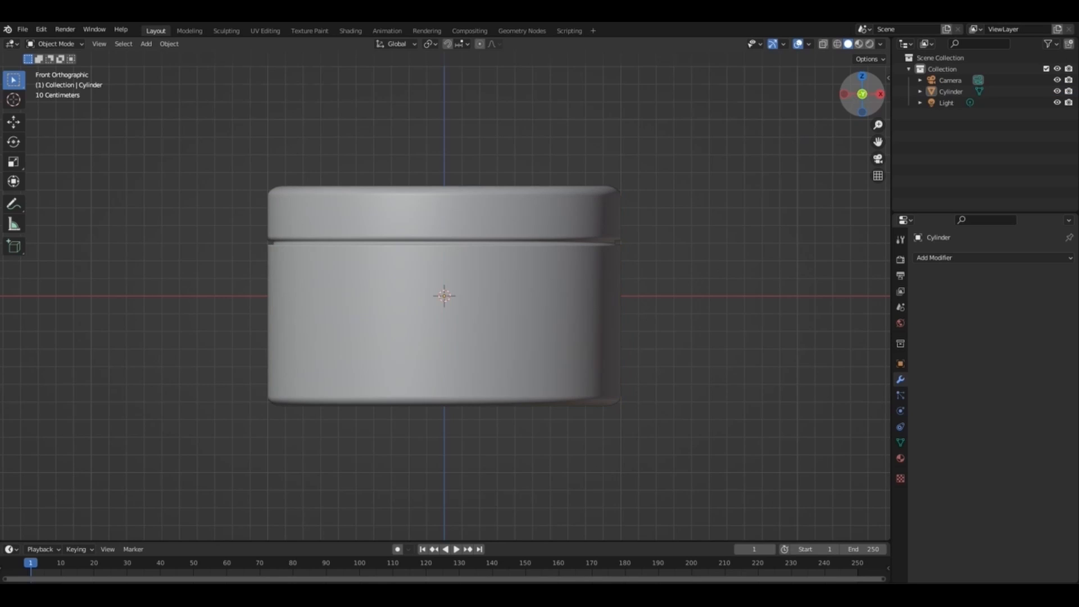
pyautogui.moveTo(556, 242); pyautogui.dragTo(599, 199, button='middle')
# Add a Catmull-Clark Subdivision Surface modifier with viewport and render levels of 2 to the cylinder and apply it.
pyautogui.click(586, 330)
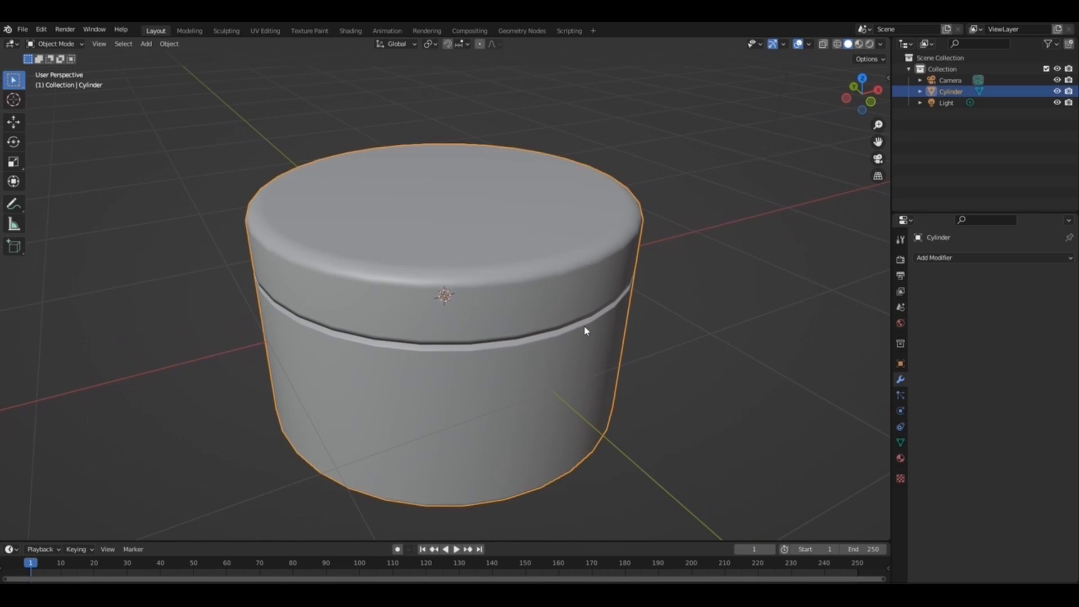
pyautogui.click(941, 258)
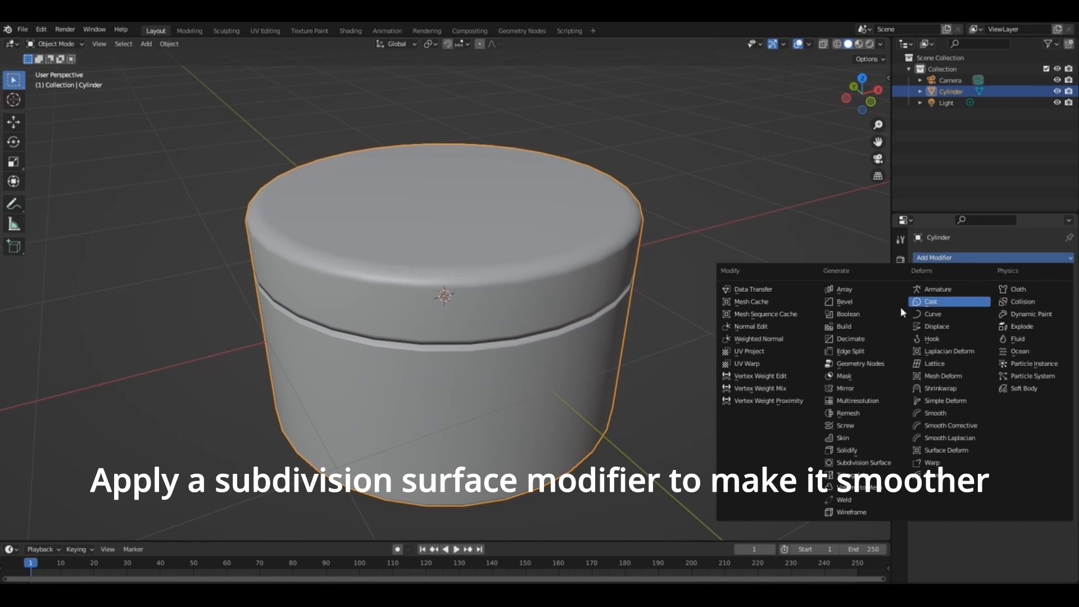
pyautogui.click(870, 471)
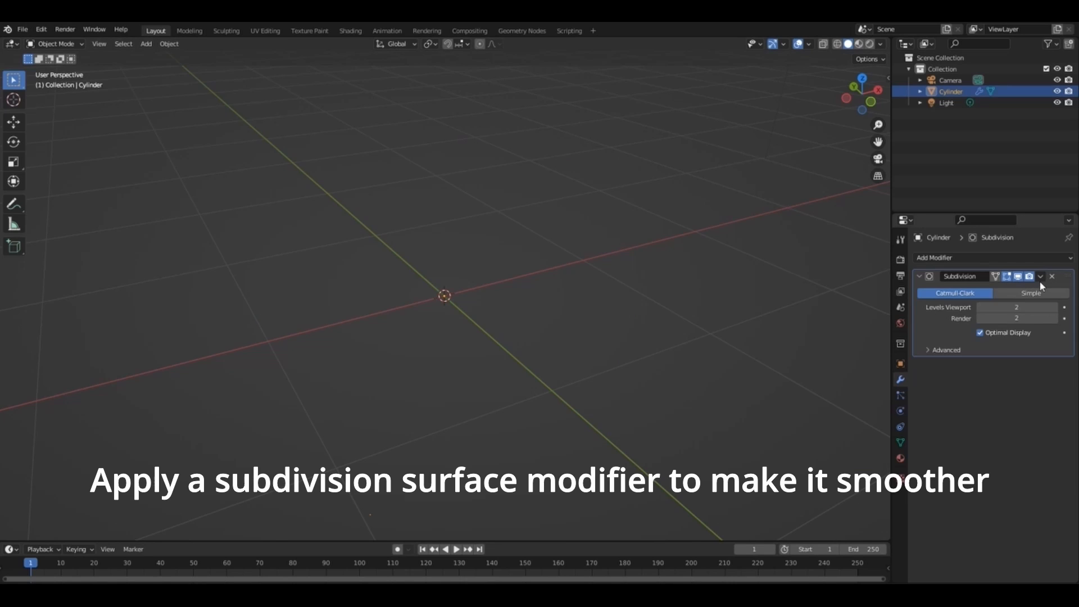
pyautogui.click(1039, 281)
pyautogui.click(1040, 276)
pyautogui.click(1032, 289)
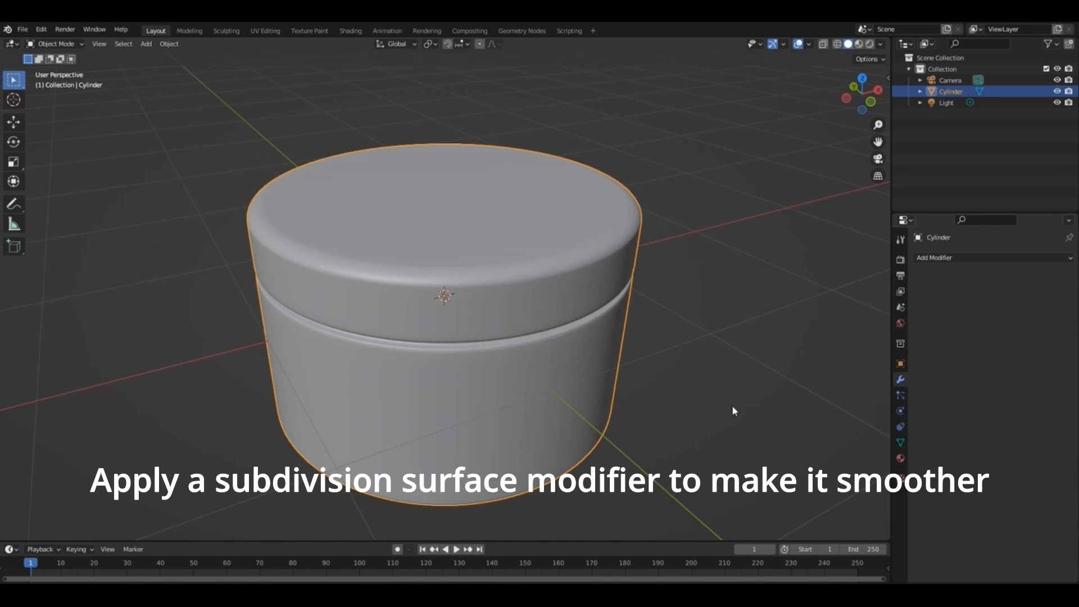
# Switch to front orthographic view and add a 2 m cube at the world origin.
pyautogui.click(713, 296)
pyautogui.press('KP_5')
pyautogui.press('KP_1')
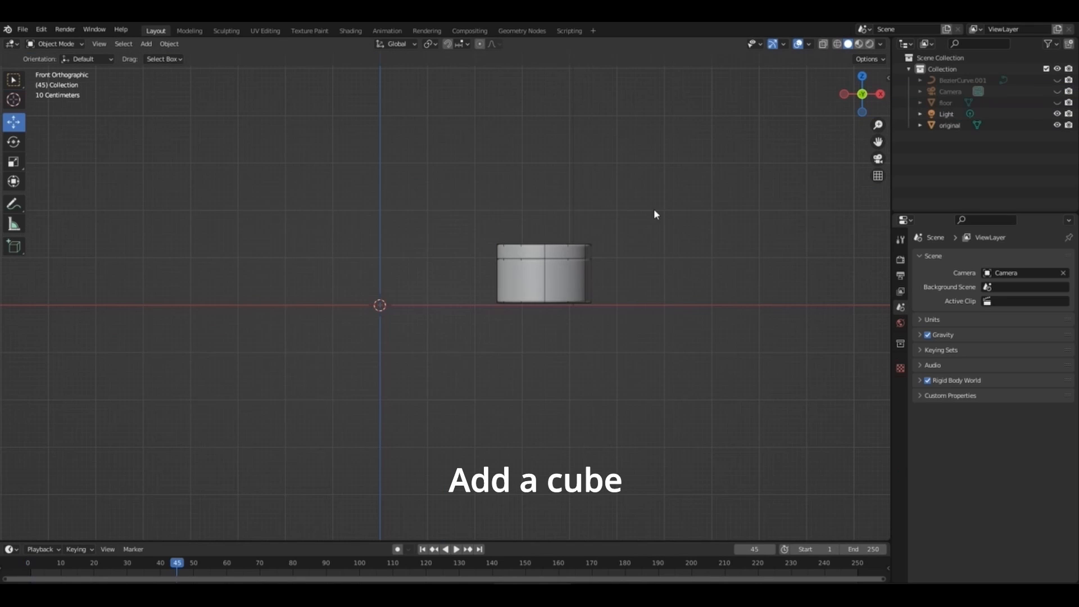
pyautogui.hotkey('shift', 'a')
pyautogui.moveTo(653, 209)
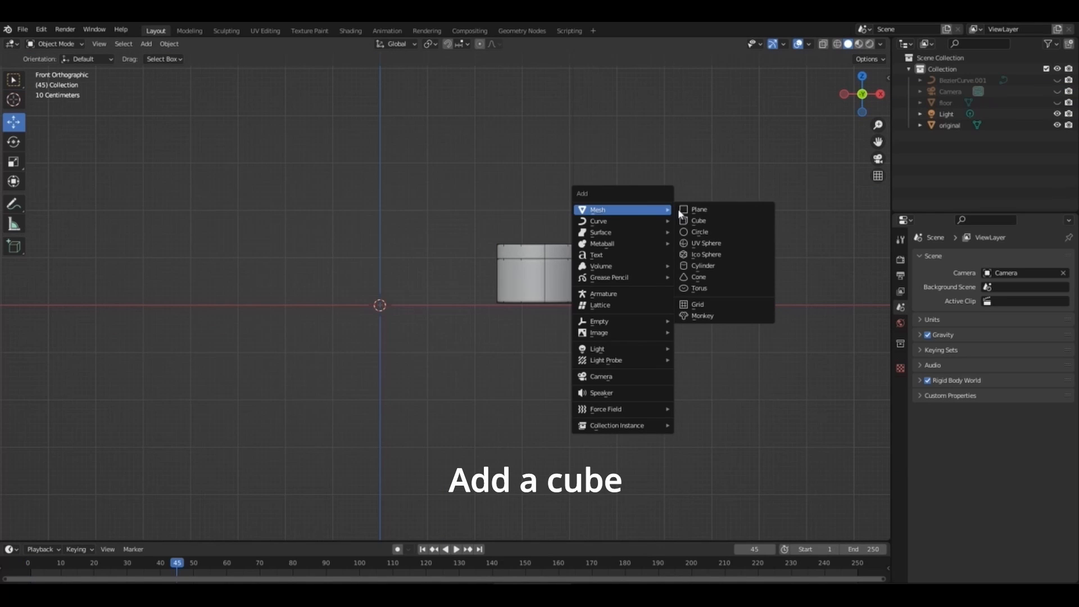
pyautogui.click(712, 221)
pyautogui.scroll(3, 513, 339)
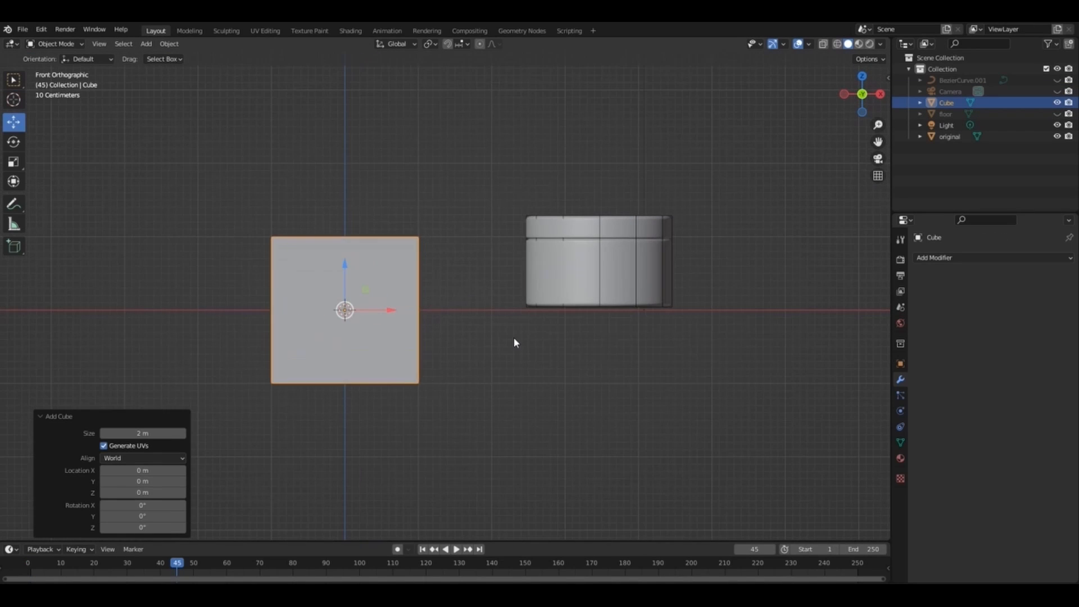
# Turn on X-ray display and snap the cylinder to the 3D cursor so it sits inside the cube.
pyautogui.click(823, 44)
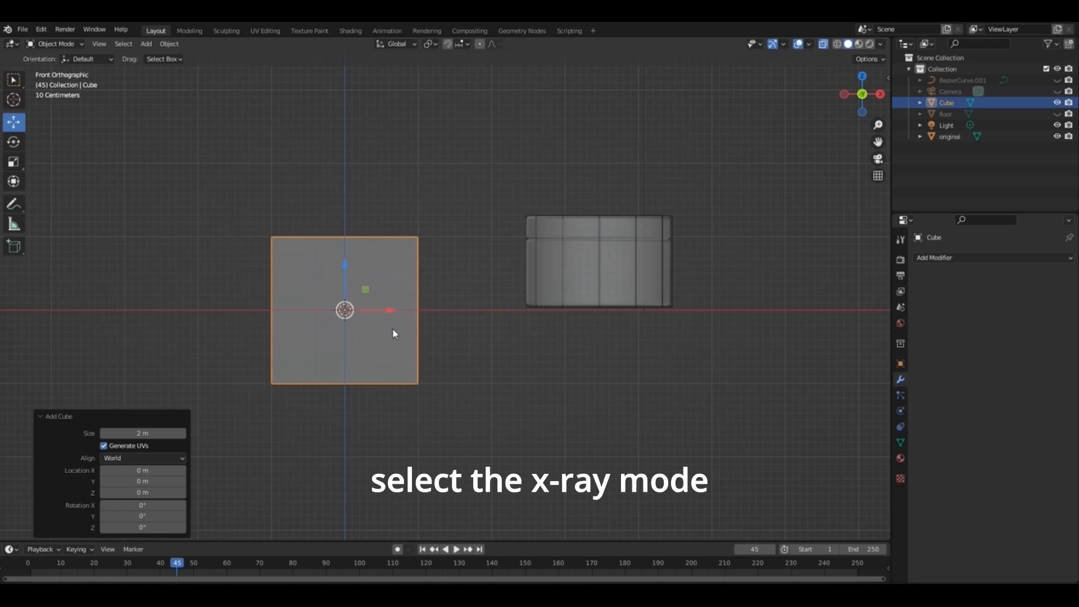
pyautogui.click(541, 282)
pyautogui.hotkey('shift', 's')
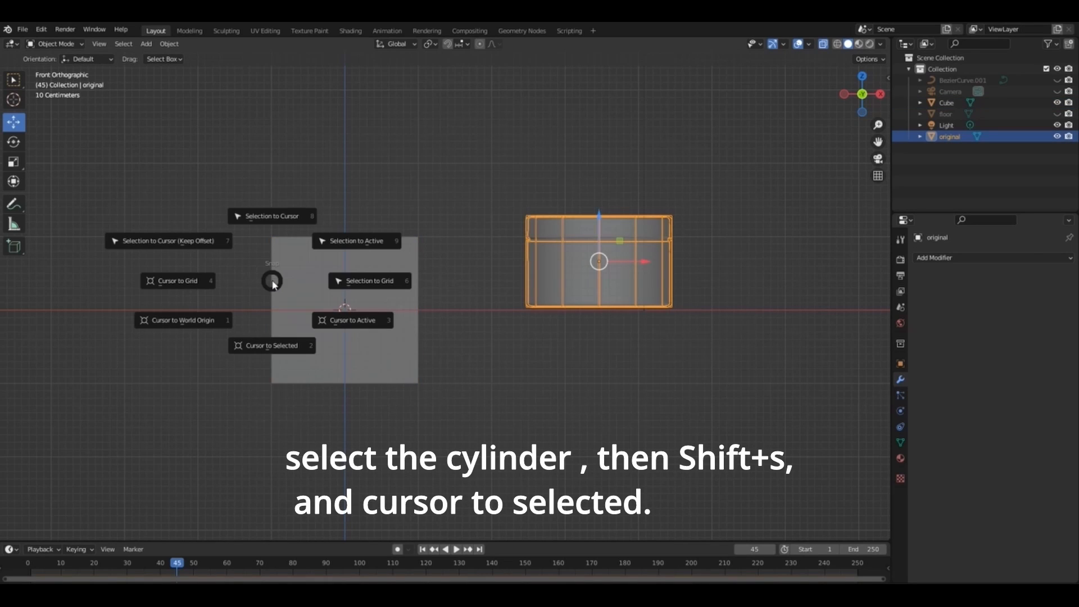
pyautogui.click(285, 218)
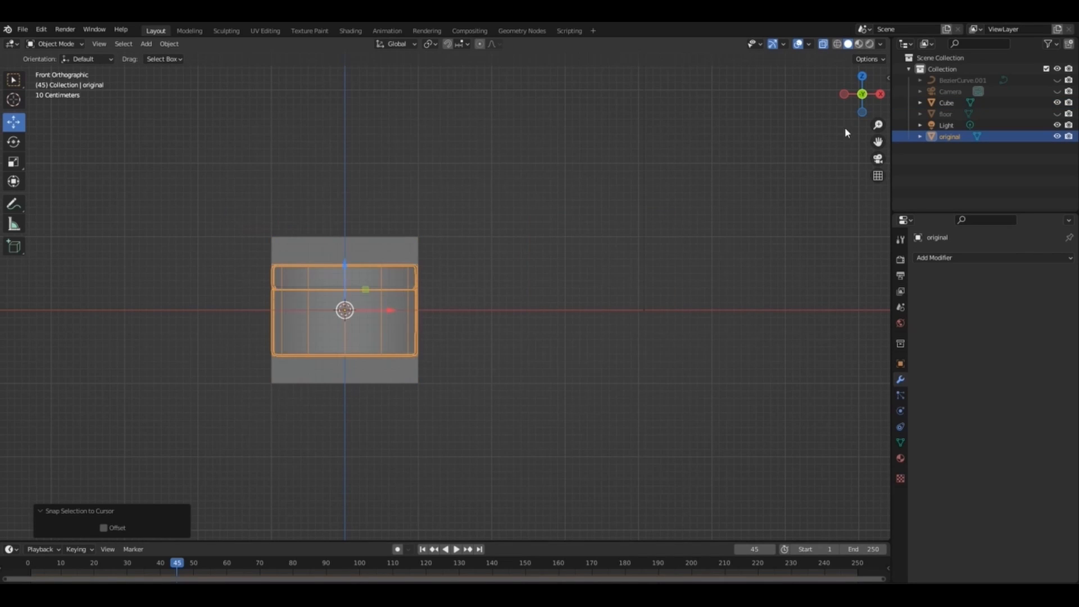
# Scale the cylinder uniformly to about 0.923 and the cube along Z to about 0.731 so they fit together.
pyautogui.scroll(2, 456, 291)
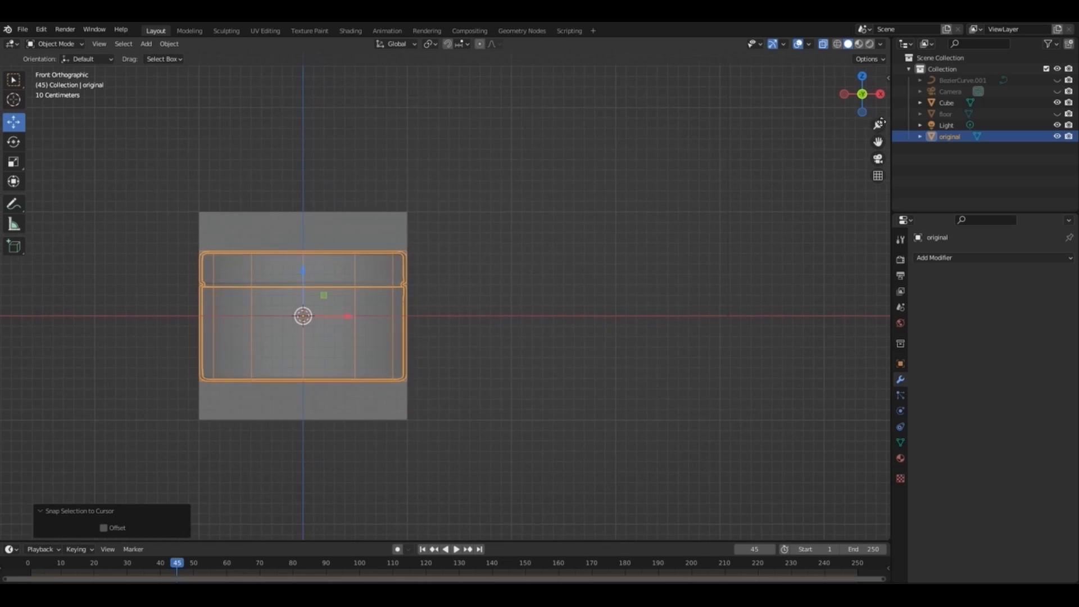
pyautogui.press('s')
pyautogui.click(454, 293)
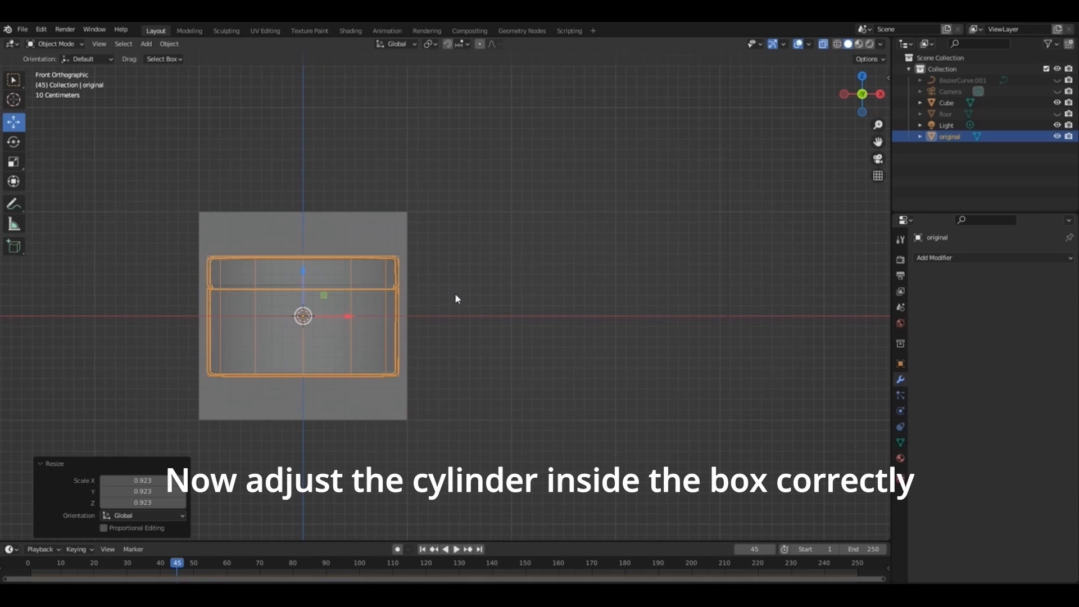
pyautogui.click(348, 227)
pyautogui.press('s')
pyautogui.press('z')
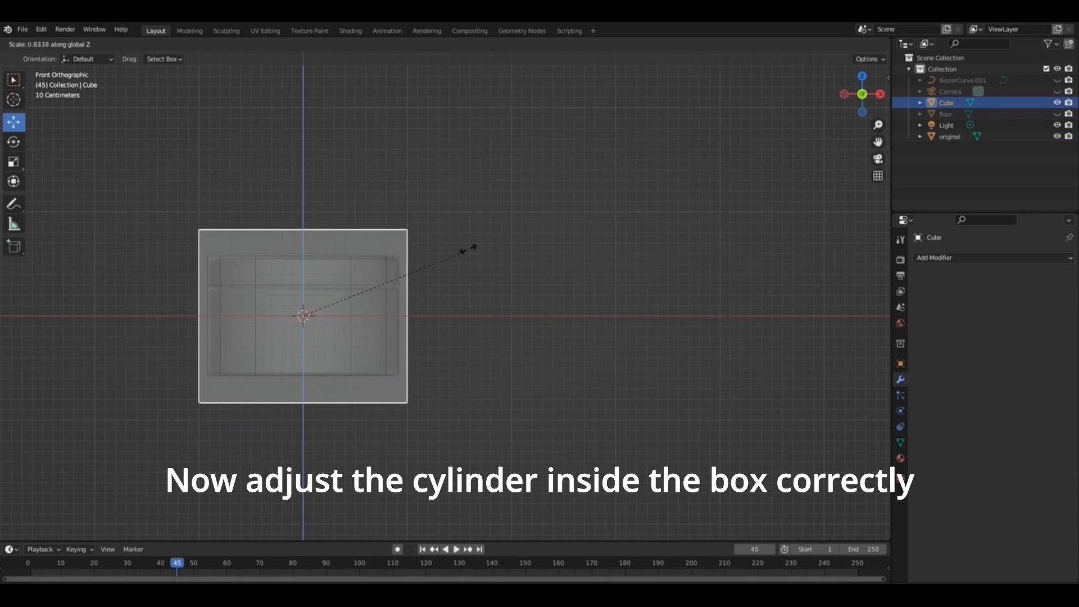
pyautogui.click(448, 249)
# Add a Bevel modifier to the cube with an amount of 0.04 m and 14 segments, and turn off X-ray display.
pyautogui.moveTo(852, 105); pyautogui.dragTo(882, 84)
pyautogui.click(956, 258)
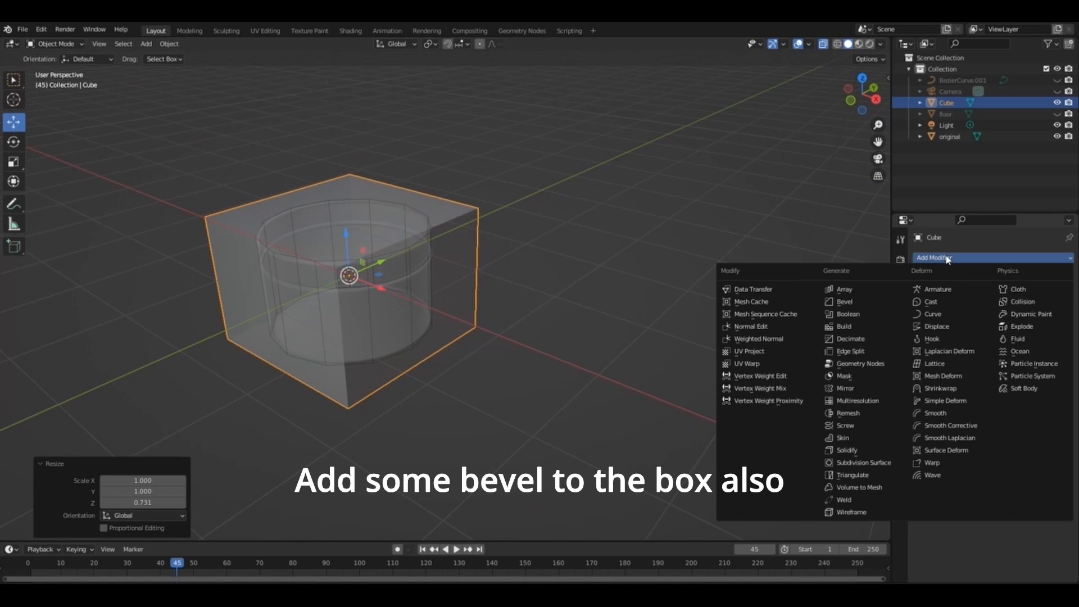
pyautogui.click(866, 290)
pyautogui.moveTo(984, 320); pyautogui.dragTo(1020, 332)
pyautogui.click(824, 44)
# Add one horizontal loop cut around the cube and slide it toward the upper edge with a factor of about -0.526.
pyautogui.press('Tab')
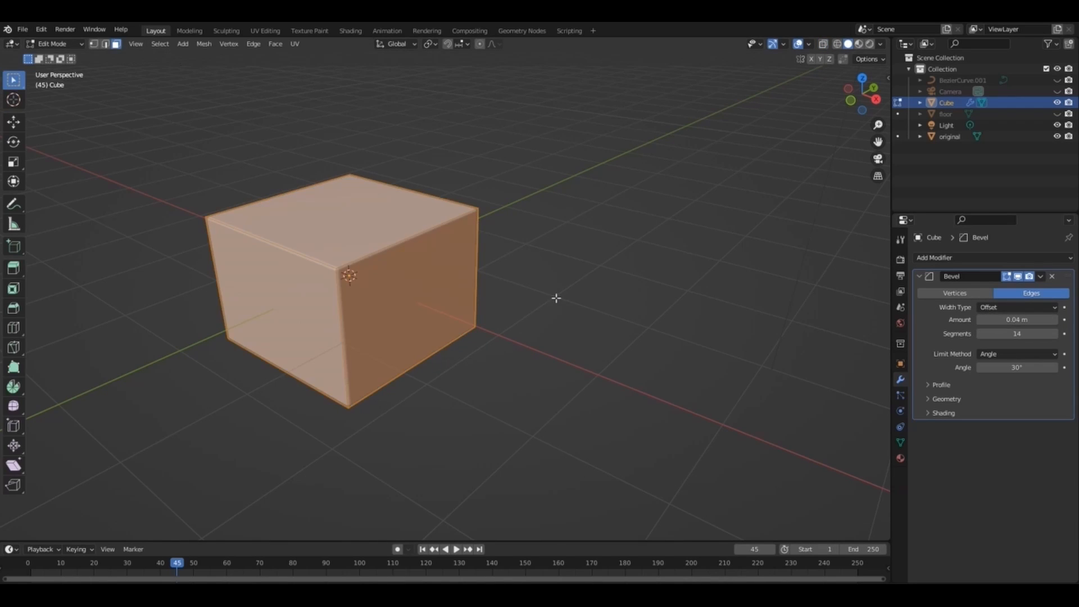
pyautogui.press('KP_1')
pyautogui.hotkey('alt', 'a')
pyautogui.hotkey('ctrl', 'r')
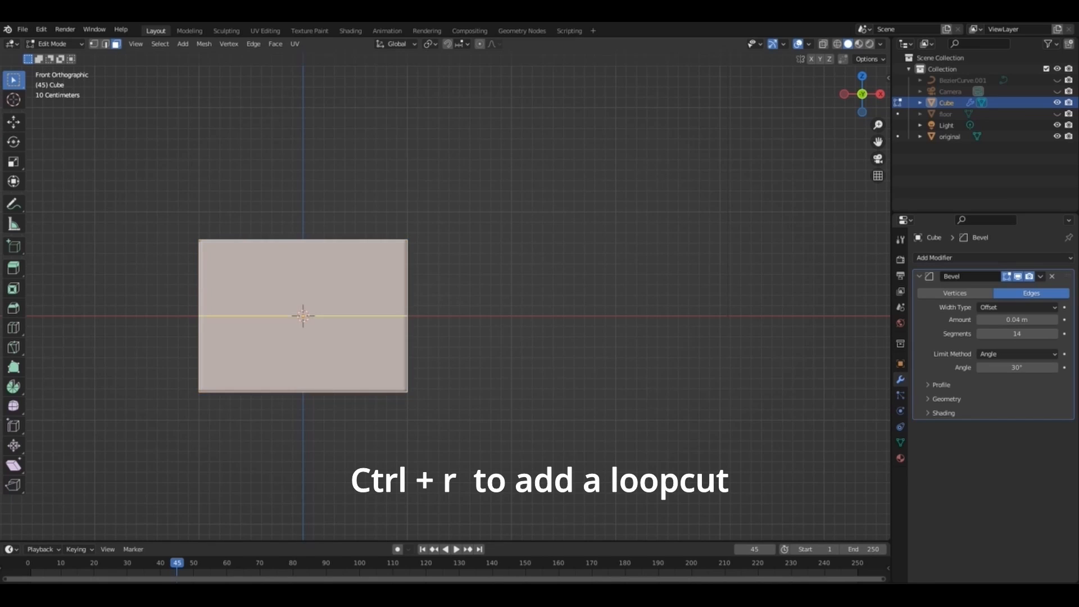
pyautogui.click(301, 313)
pyautogui.click(197, 246)
# Bevel the cube's new edge loop about 0.014 m wide and set the bevel to 1 segment.
pyautogui.moveTo(197, 245); pyautogui.dragTo(669, 237, button='middle')
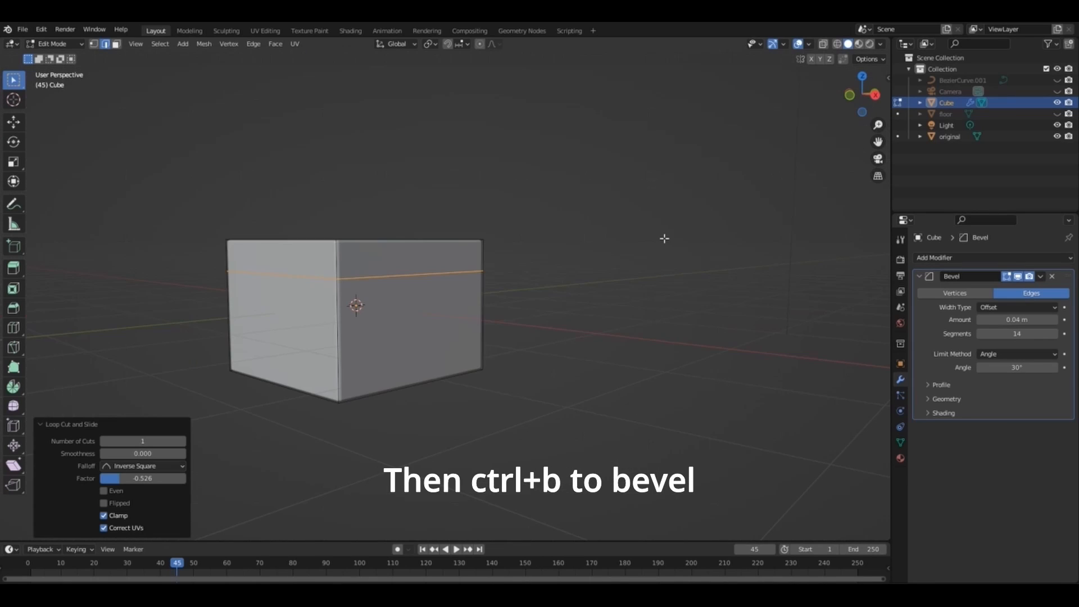
pyautogui.hotkey('ctrl', 'b')
pyautogui.click(669, 238)
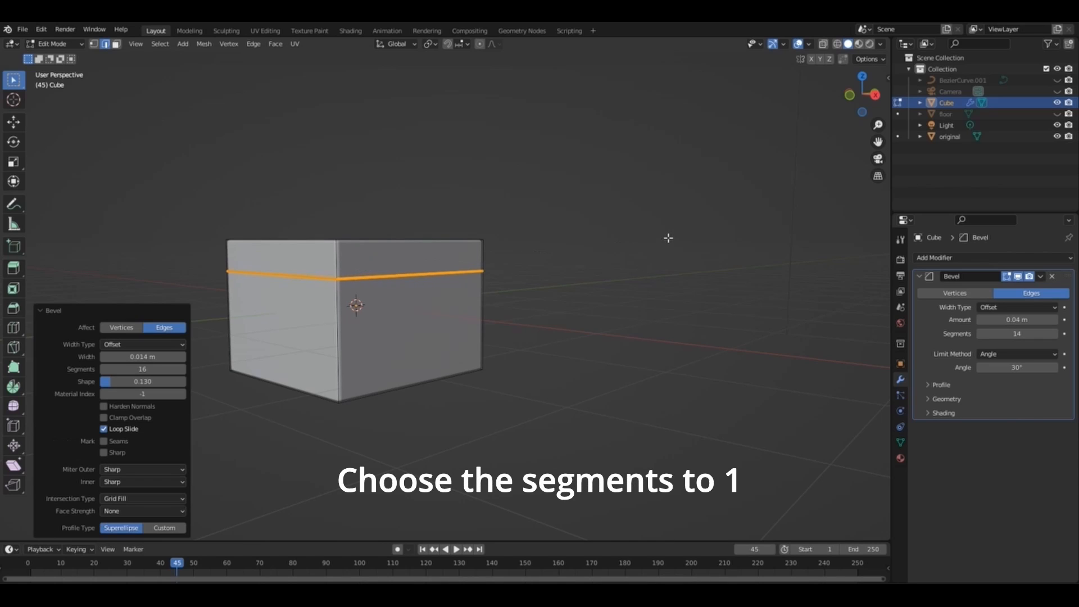
pyautogui.click(148, 369)
pyautogui.write('1')
pyautogui.press('Return')
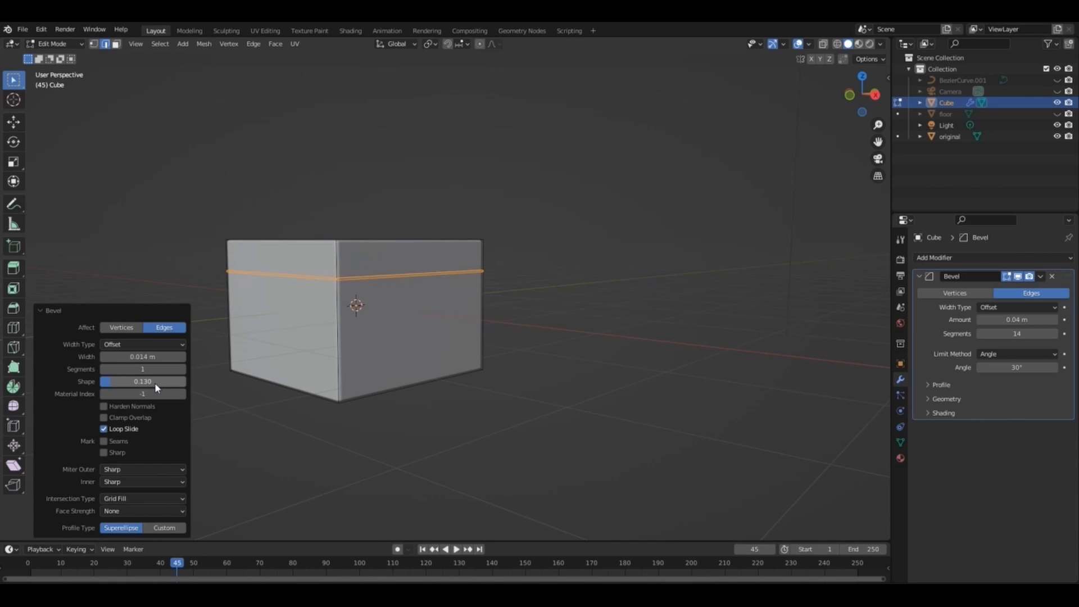
# Extrude the bevelled strip around the cube and scale it slightly inward to form the lid groove.
pyautogui.moveTo(878, 125); pyautogui.dragTo(877, 107)
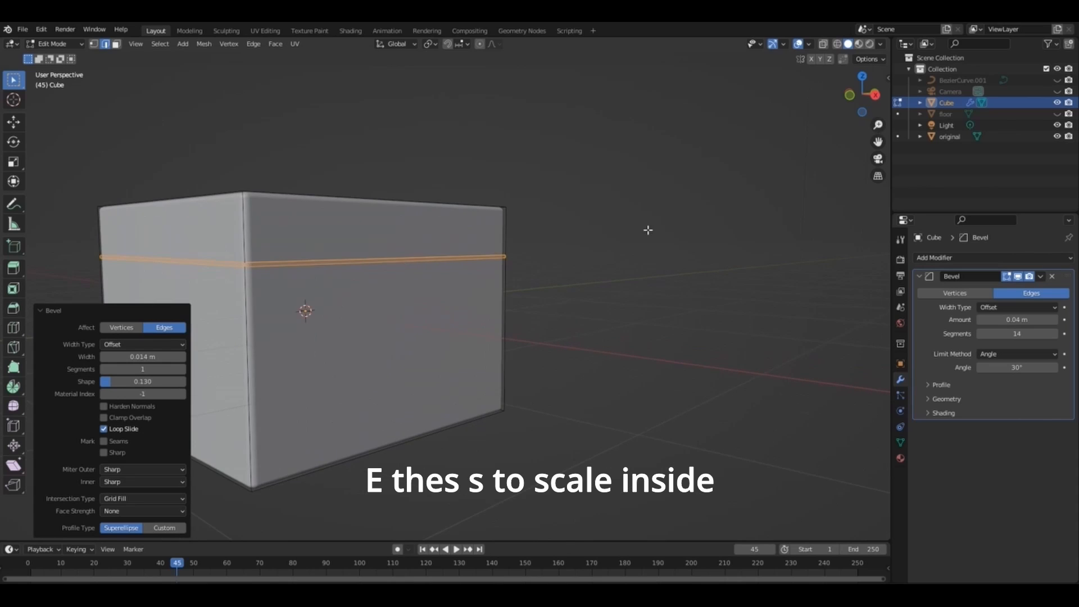
pyautogui.press('e')
pyautogui.press('s')
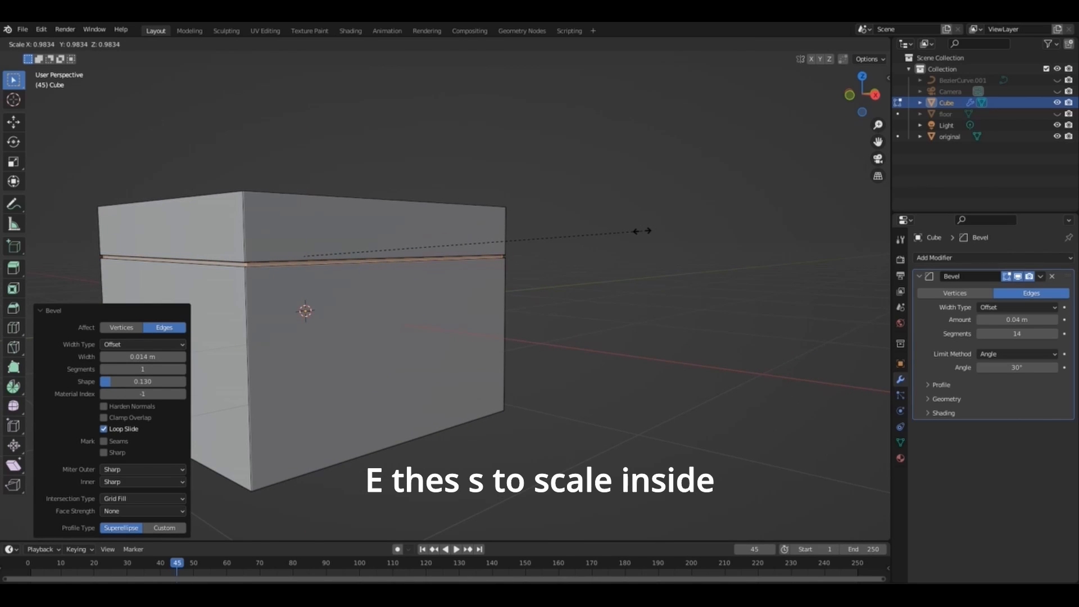
pyautogui.click(642, 230)
# Return to Object Mode and move the box along the X axis until it stands beside the cylinder.
pyautogui.press('Tab')
pyautogui.press('KP_1')
pyautogui.moveTo(353, 317); pyautogui.dragTo(570, 316)
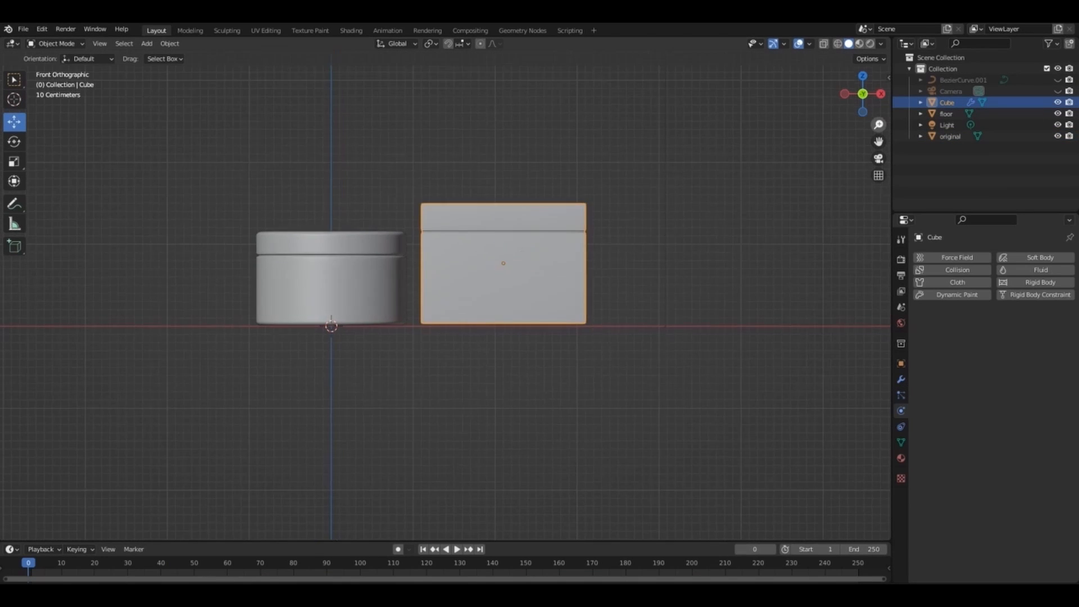
# Move the box's bottom face down about 0.04 m along Z to meet the red X axis line.
pyautogui.moveTo(878, 125); pyautogui.dragTo(844, 175)
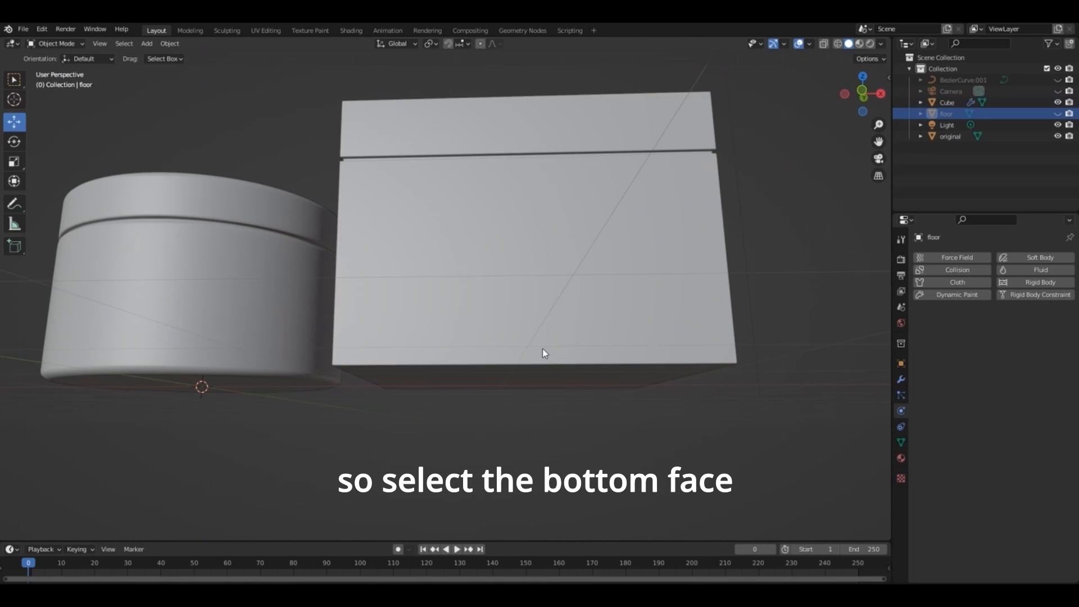
pyautogui.click(543, 350)
pyautogui.press('Tab')
pyautogui.click(471, 379)
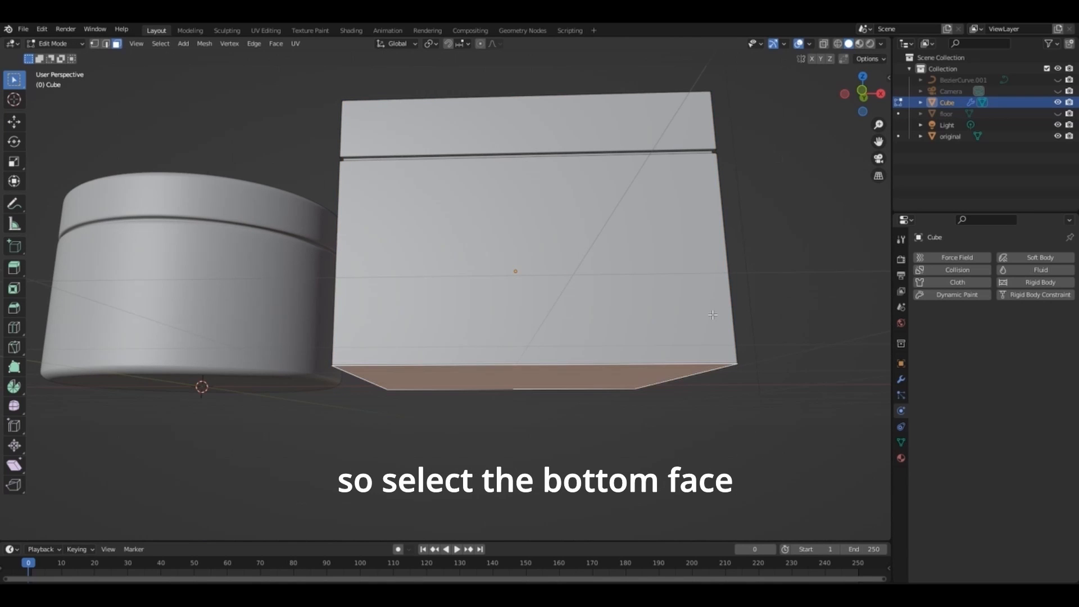
pyautogui.press('KP_1')
pyautogui.moveTo(878, 142); pyautogui.dragTo(878, 112)
pyautogui.press('g')
pyautogui.press('z')
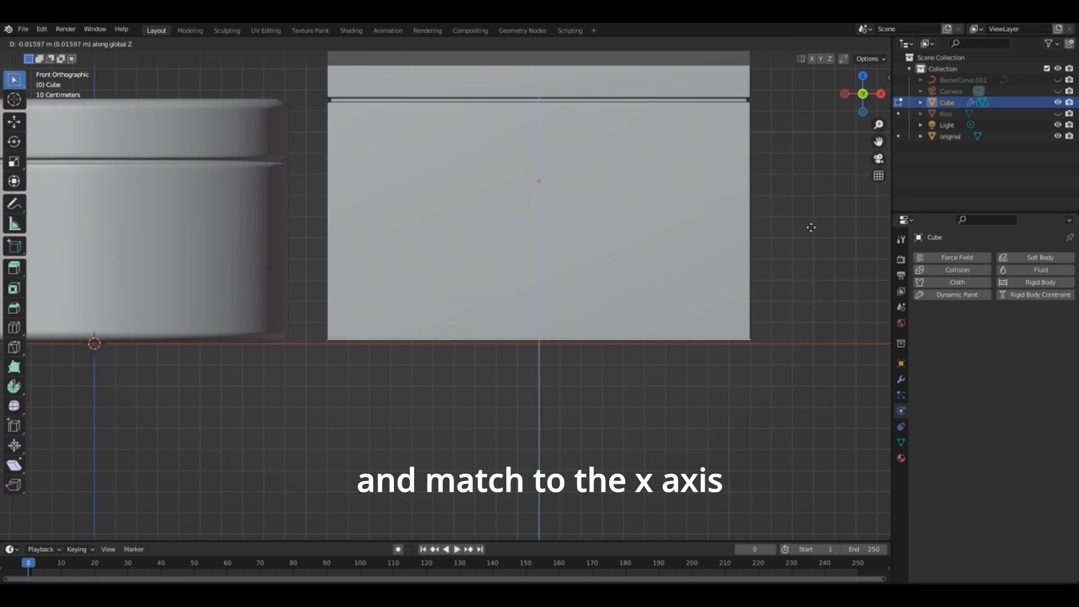
pyautogui.click(811, 229)
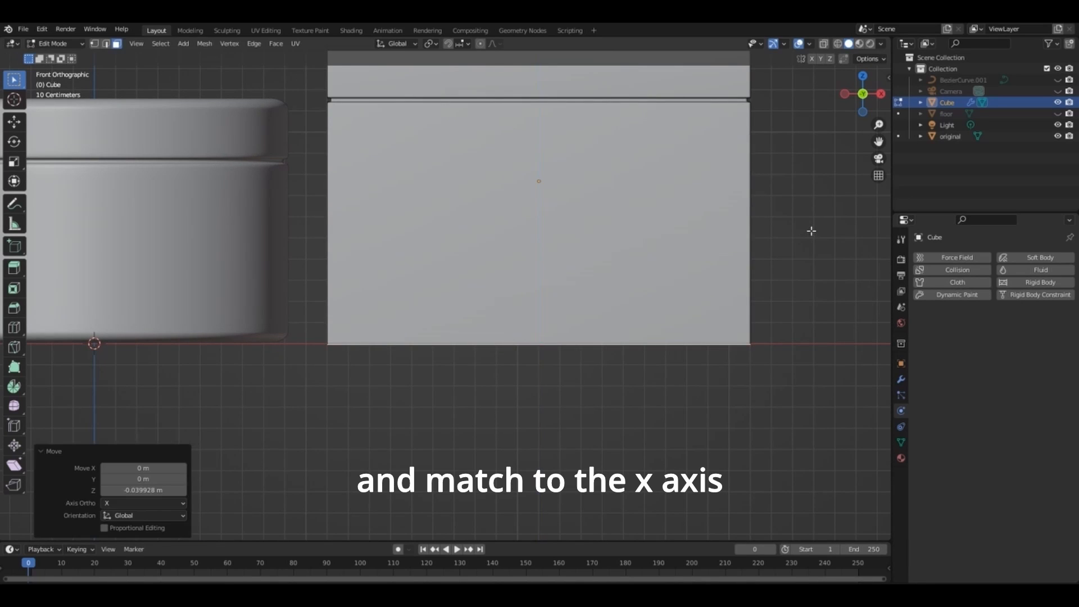
pyautogui.press('Tab')
pyautogui.scroll(-2, 743, 261)
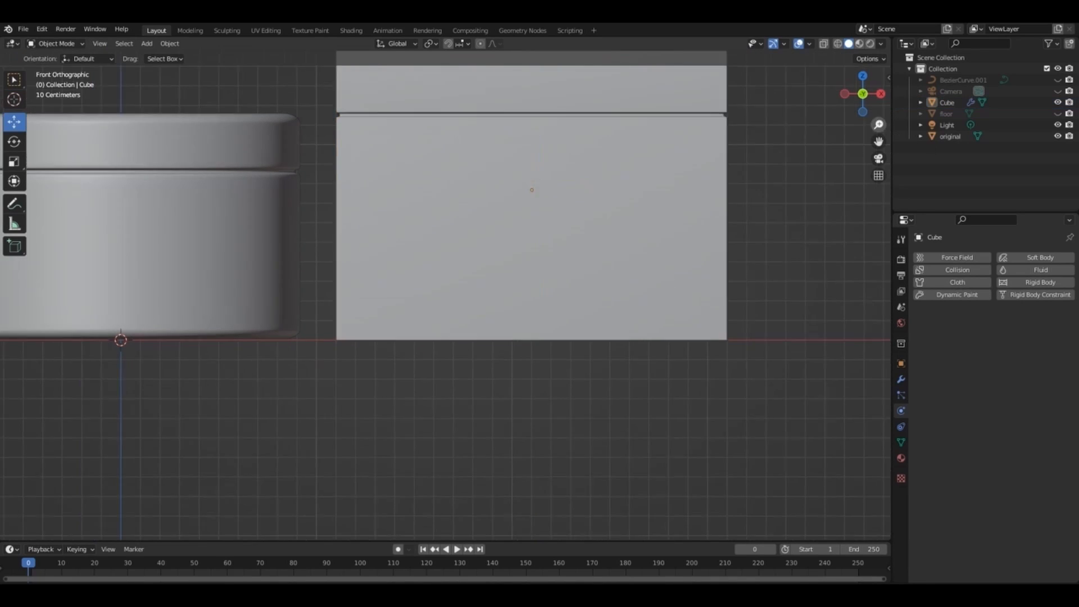
# Measure the height and the width of the box's side face in the right orthographic view.
pyautogui.press('KP_3')
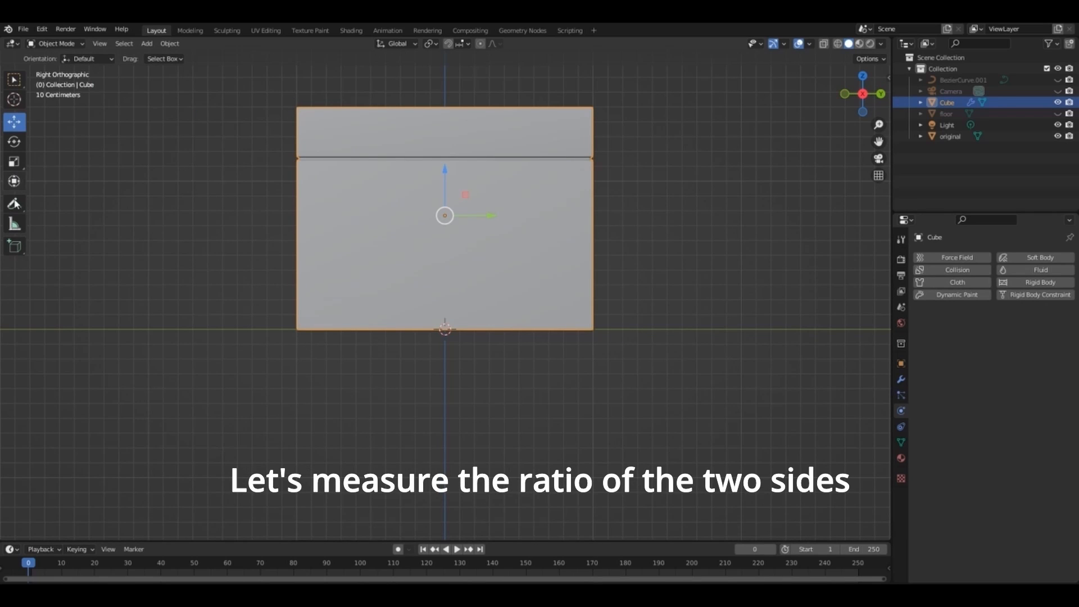
pyautogui.click(14, 223)
pyautogui.moveTo(298, 112); pyautogui.dragTo(297, 330)
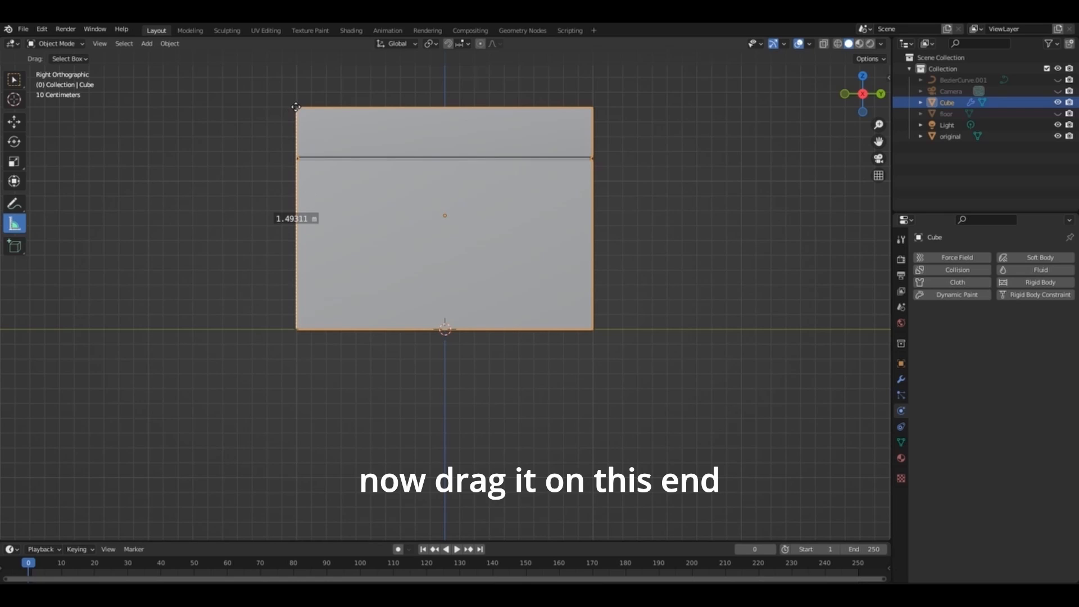
pyautogui.moveTo(295, 107); pyautogui.dragTo(593, 330)
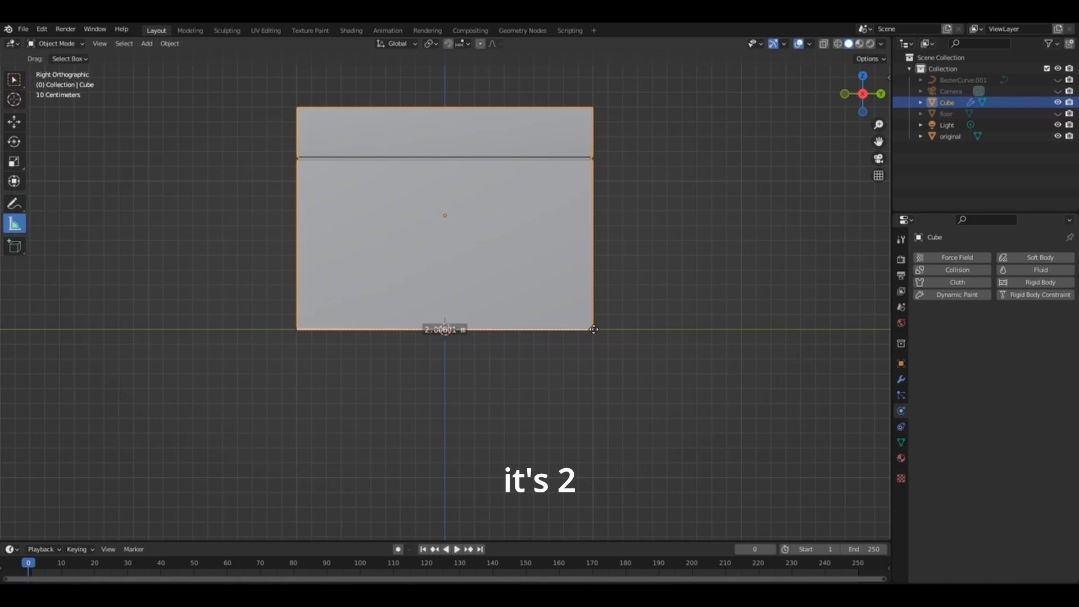
pyautogui.click(15, 127)
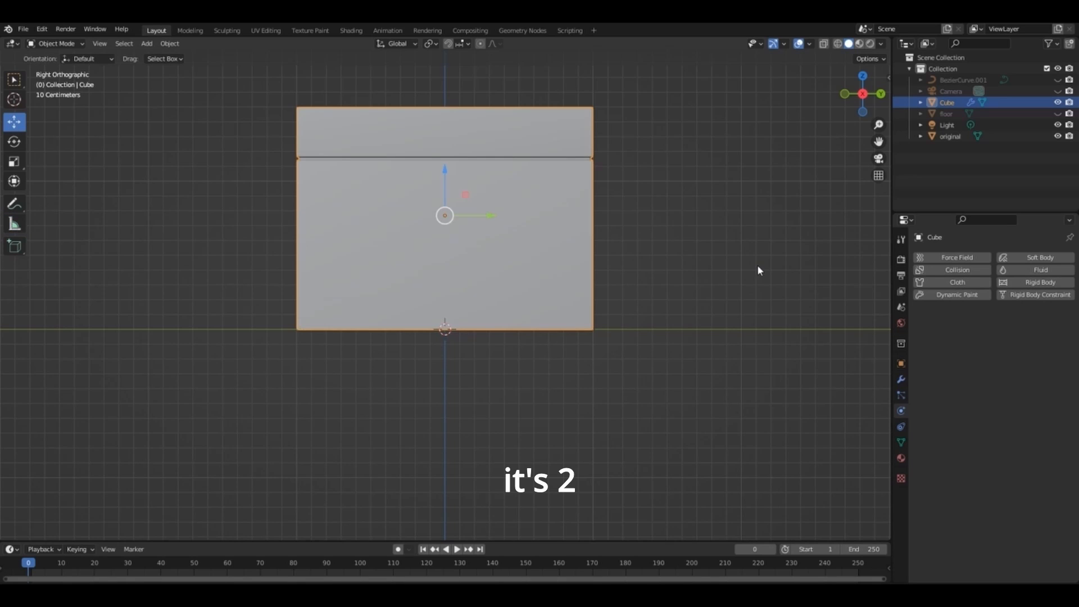
pyautogui.press('KP_7')
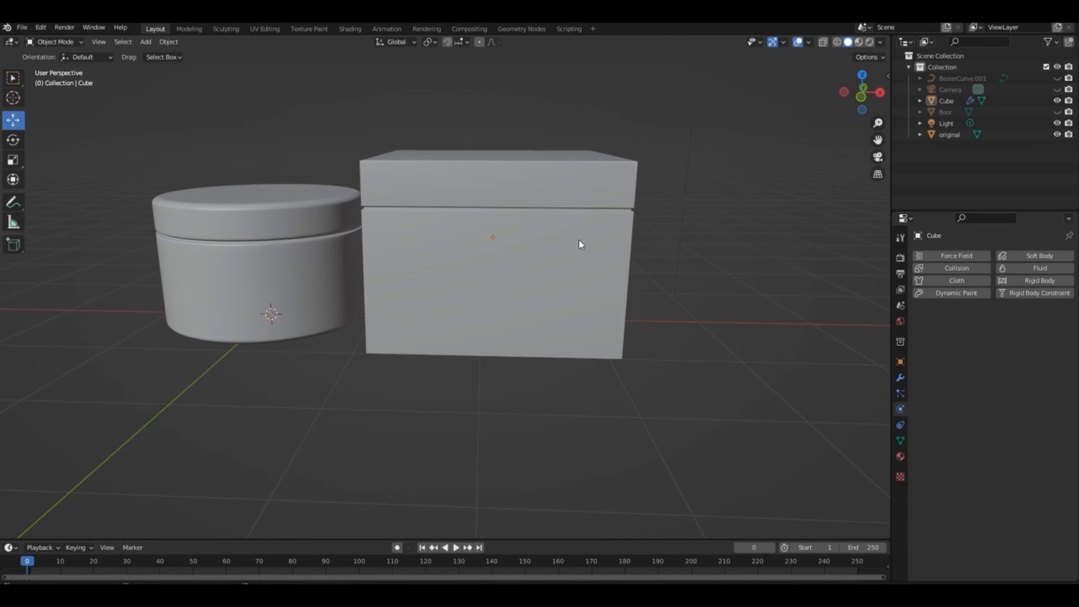
# Create a new material on the box and name it main.
pyautogui.click(579, 240)
pyautogui.click(900, 458)
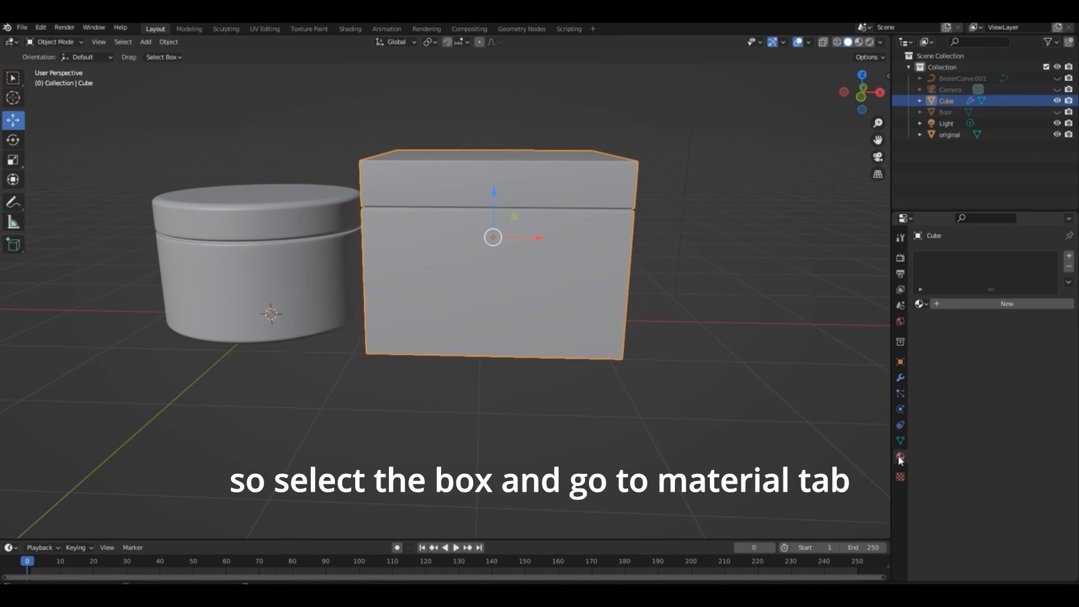
pyautogui.click(960, 304)
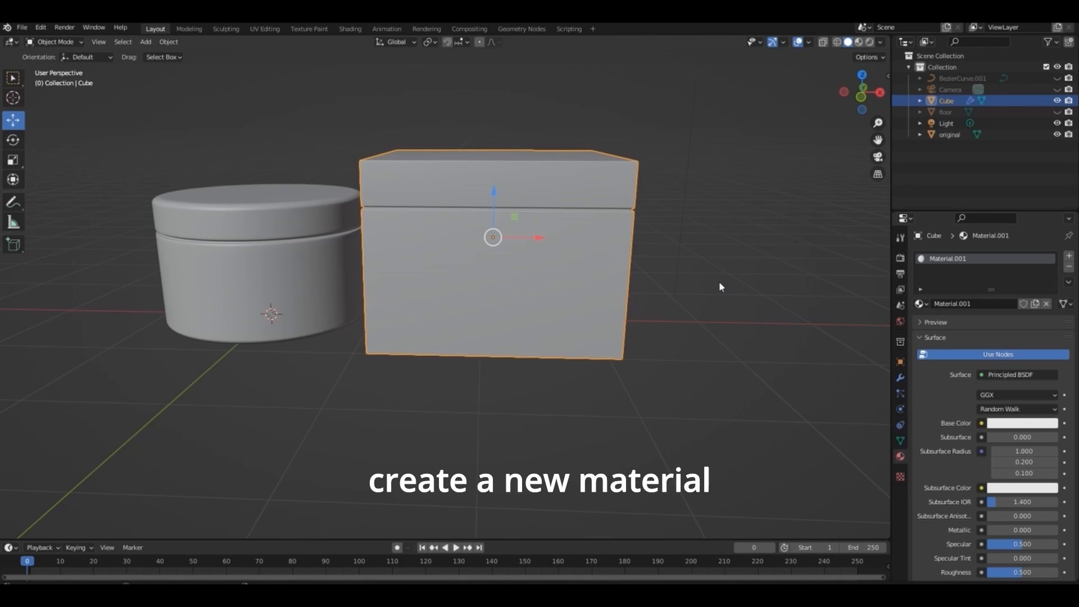
pyautogui.press('Tab')
pyautogui.doubleClick(967, 259)
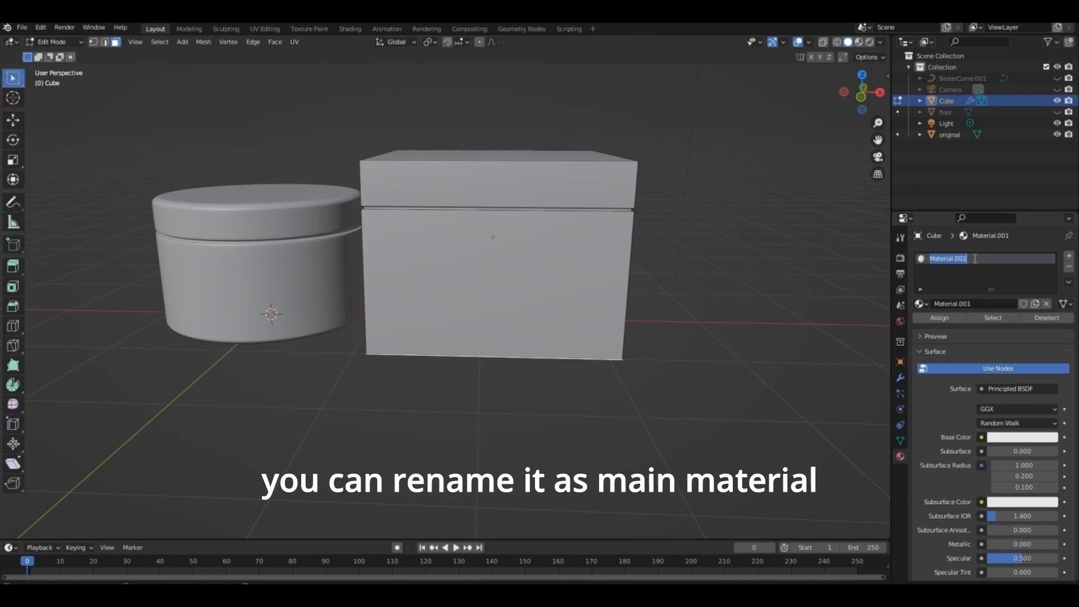
pyautogui.write('main')
pyautogui.press('Return')
# Assign a new material named front to the box's front body and lid faces, with the viewport in material preview.
pyautogui.click(529, 250)
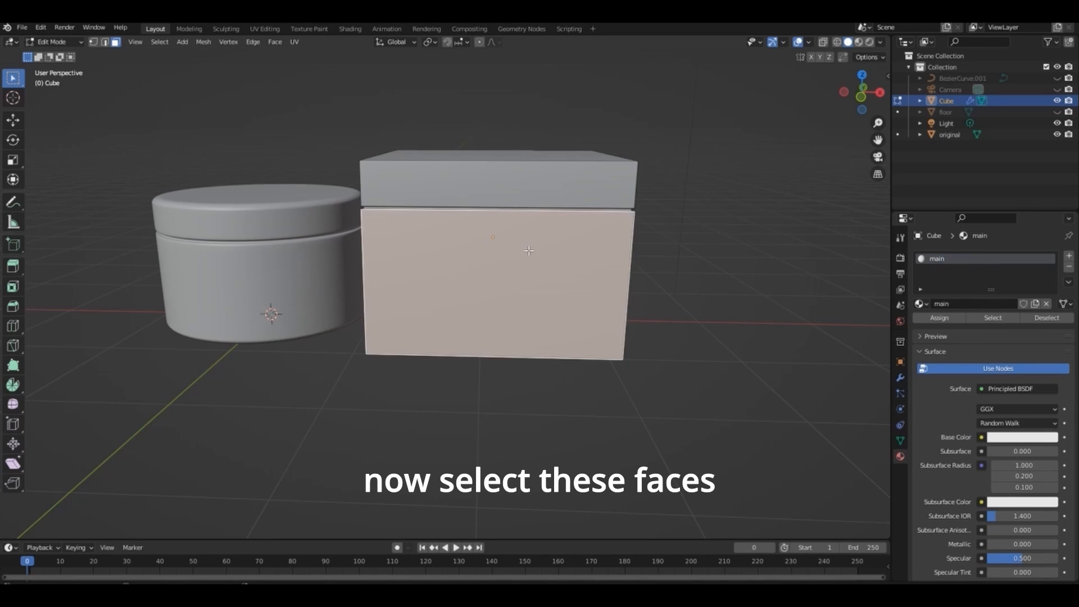
pyautogui.keyDown('shift'); pyautogui.click(493, 192); pyautogui.keyUp('shift')
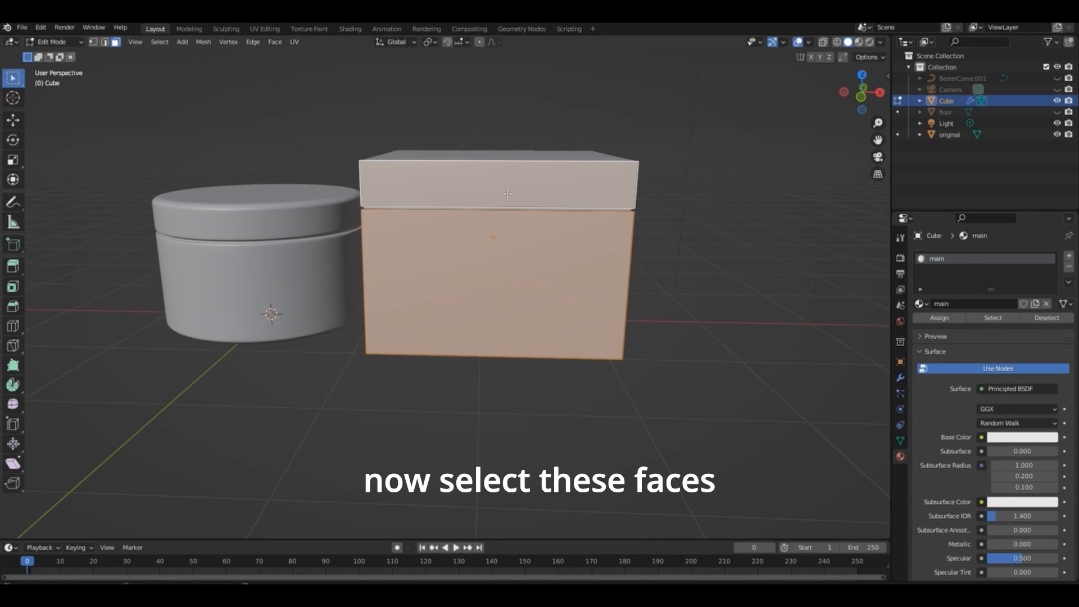
pyautogui.click(1069, 256)
pyautogui.click(996, 326)
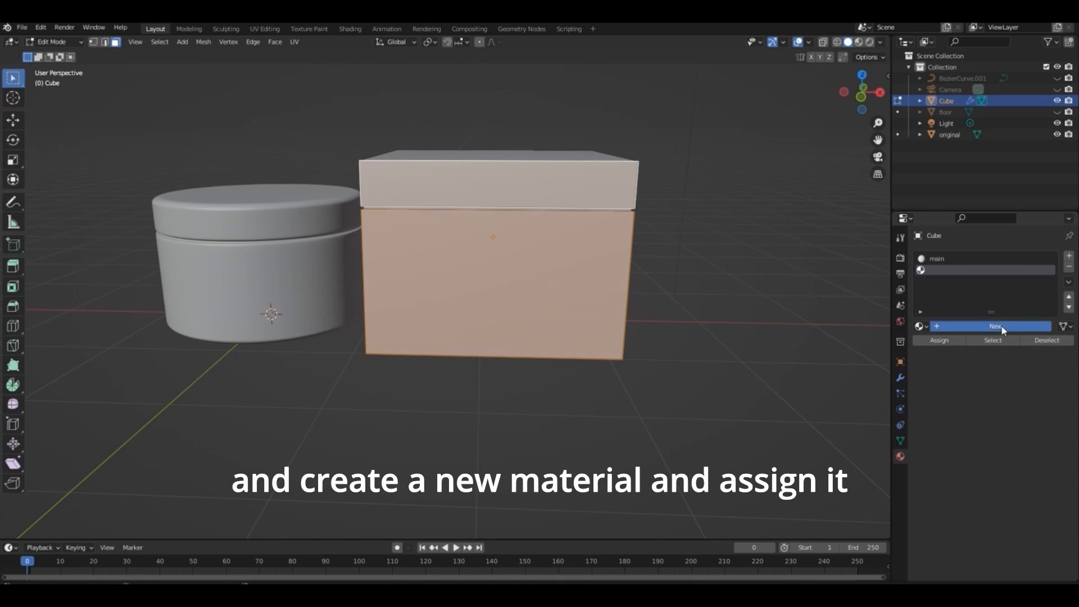
pyautogui.click(936, 341)
pyautogui.click(860, 42)
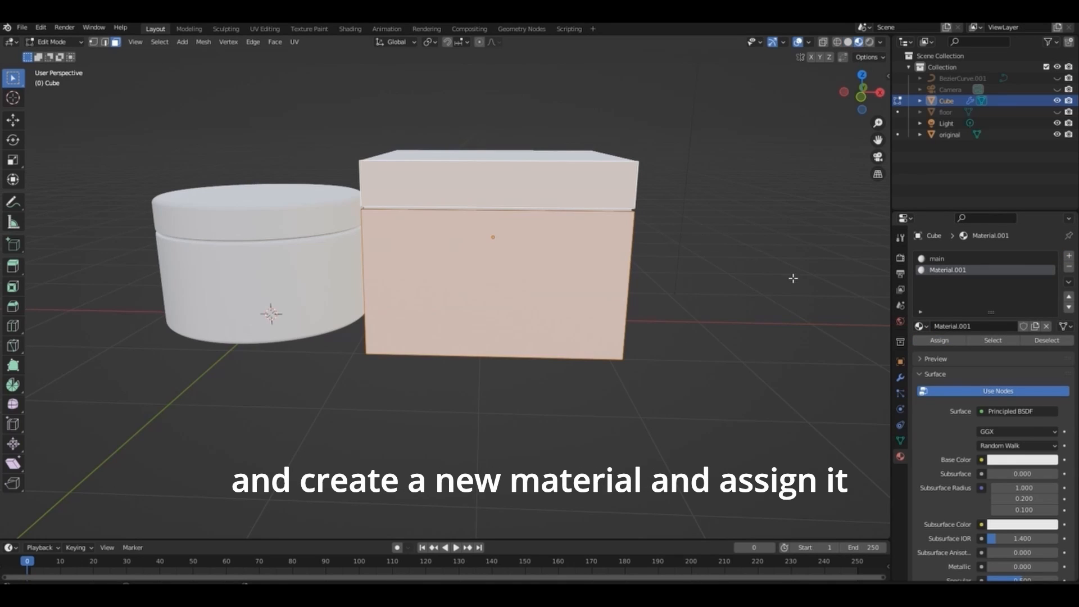
pyautogui.doubleClick(949, 270)
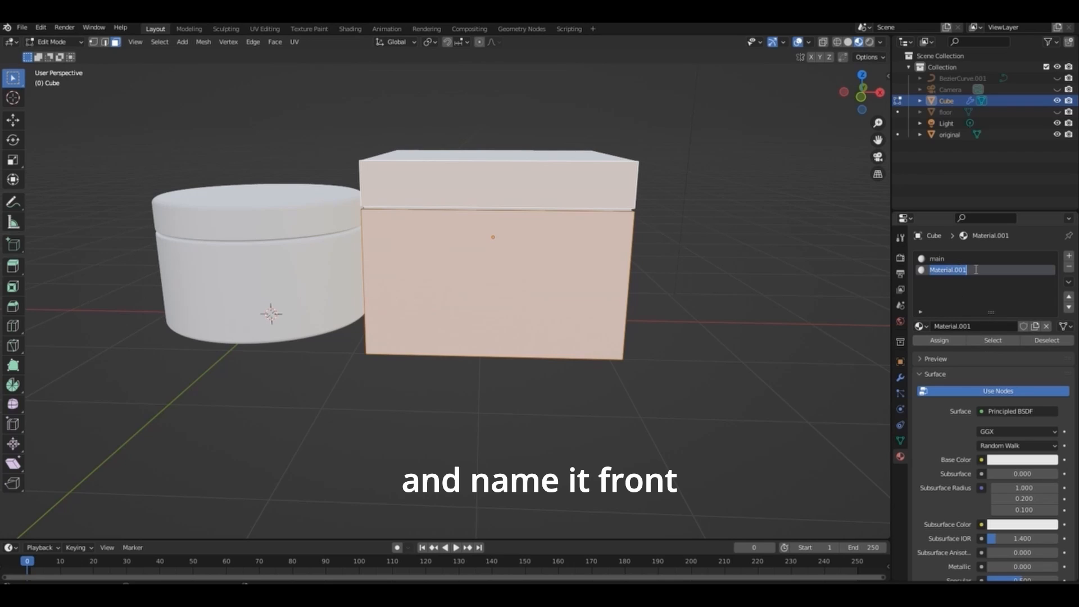
pyautogui.write('front')
pyautogui.press('Return')
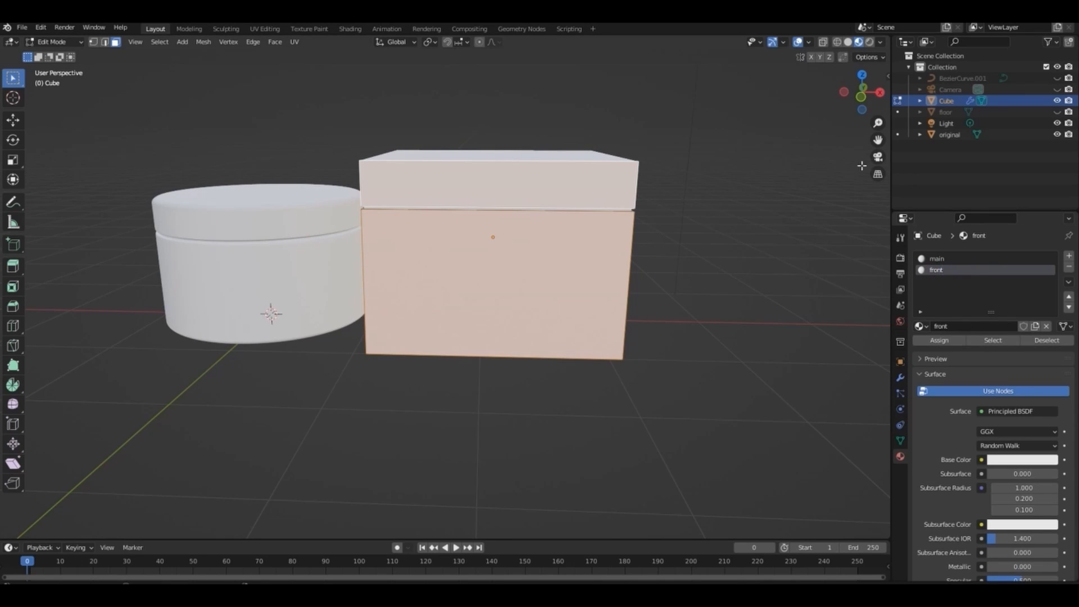
# Set the base color of the main material to light blue.
pyautogui.click(936, 259)
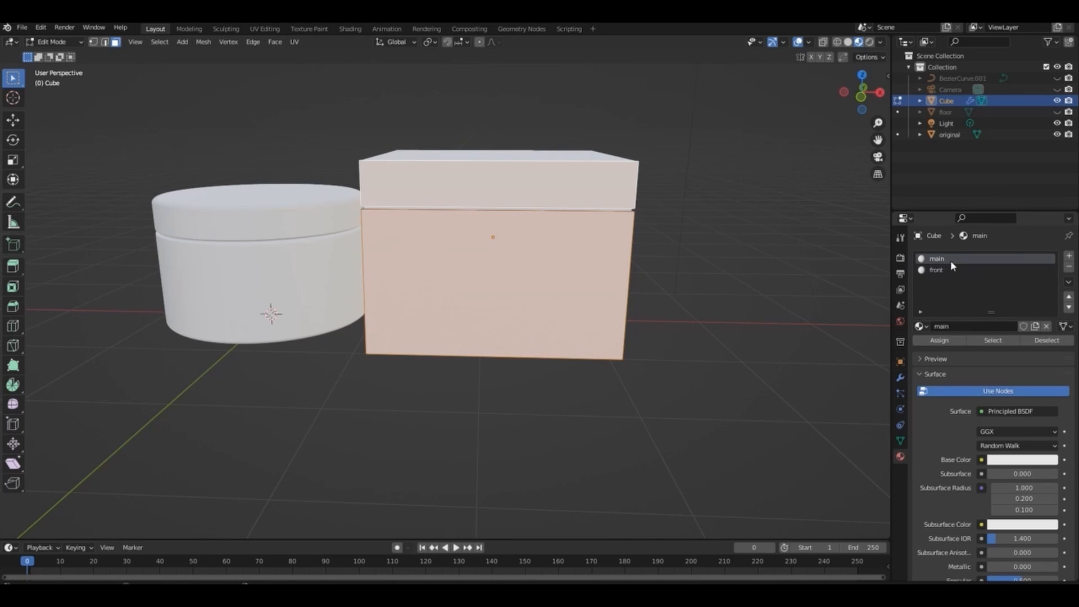
pyautogui.click(1019, 459)
pyautogui.click(1010, 313)
pyautogui.moveTo(860, 94); pyautogui.dragTo(824, 91)
pyautogui.press('Tab')
pyautogui.press('Tab')
# Assign a new material named side to the lid and body faces on the box side facing away from the cylinder.
pyautogui.click(515, 190)
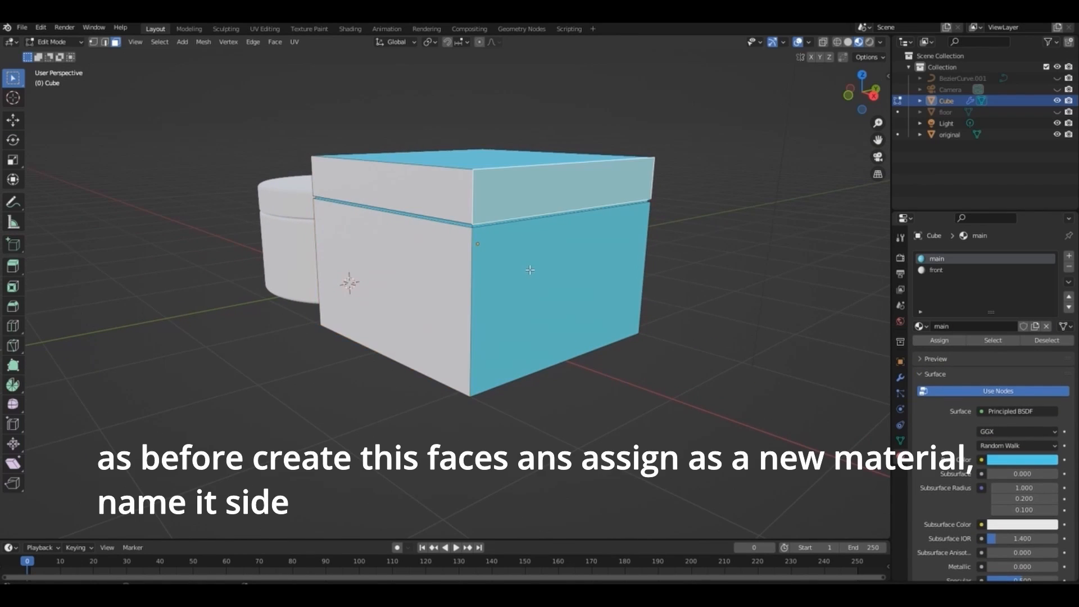
pyautogui.keyDown('shift'); pyautogui.click(530, 270); pyautogui.keyUp('shift')
pyautogui.click(1069, 256)
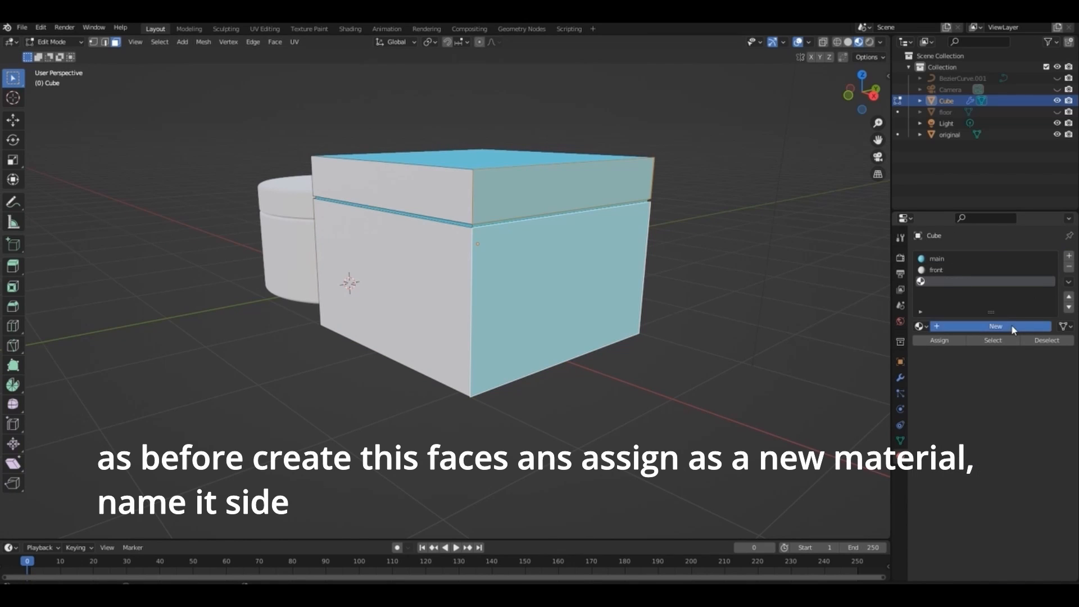
pyautogui.click(1013, 330)
pyautogui.click(939, 340)
pyautogui.doubleClick(942, 281)
pyautogui.write('side')
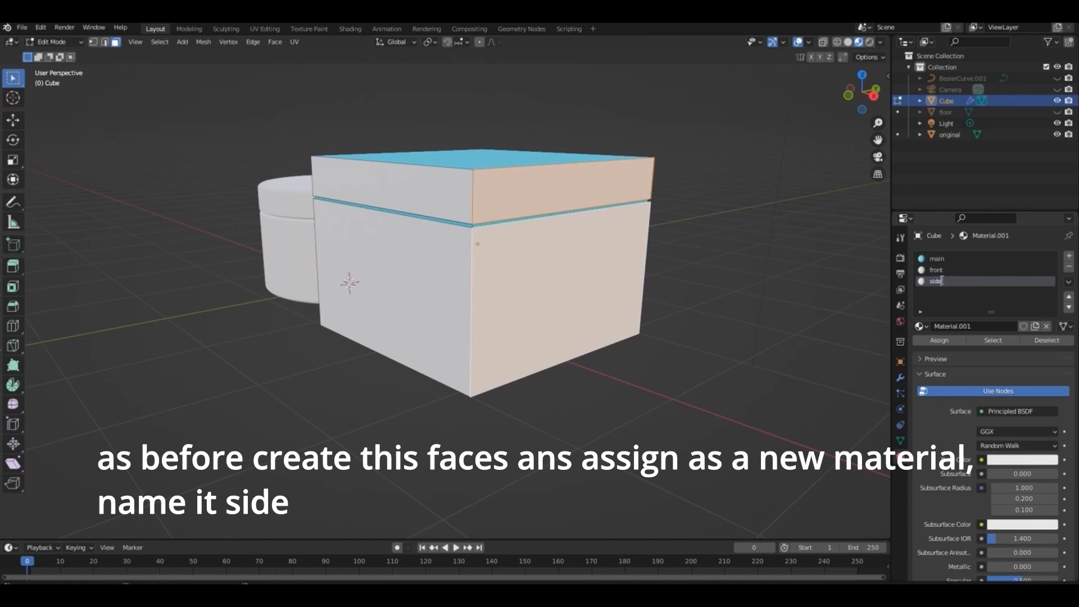
pyautogui.press('Return')
pyautogui.click(944, 342)
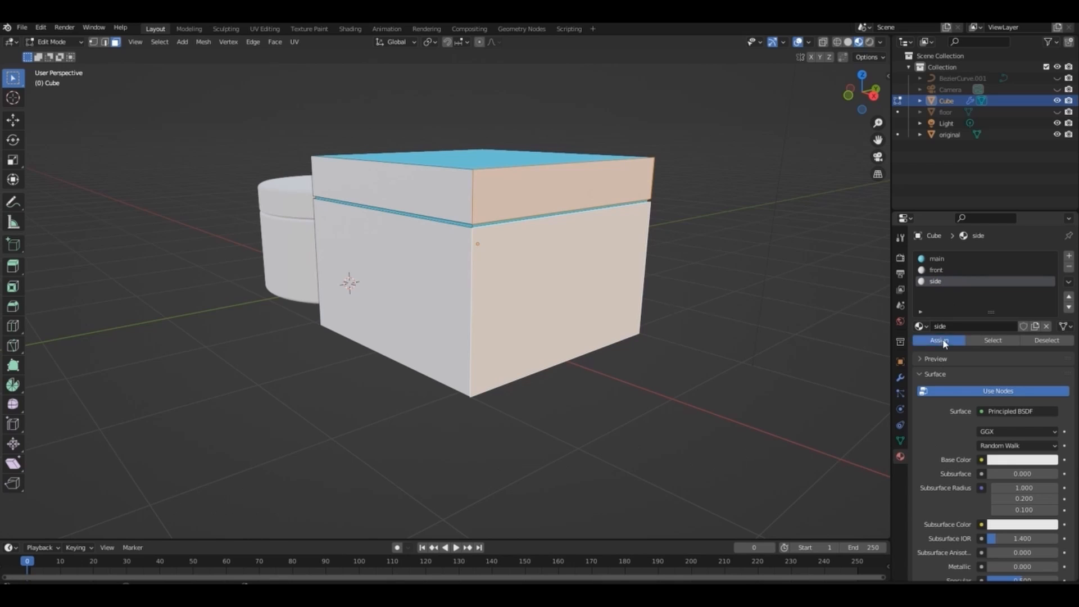
pyautogui.click(681, 197)
# Assign a new material named side 2 to the lid and body faces on the box side facing the cylinder.
pyautogui.moveTo(860, 94); pyautogui.dragTo(978, 95)
pyautogui.click(427, 191)
pyautogui.keyDown('shift'); pyautogui.click(434, 243); pyautogui.keyUp('shift')
pyautogui.click(1069, 257)
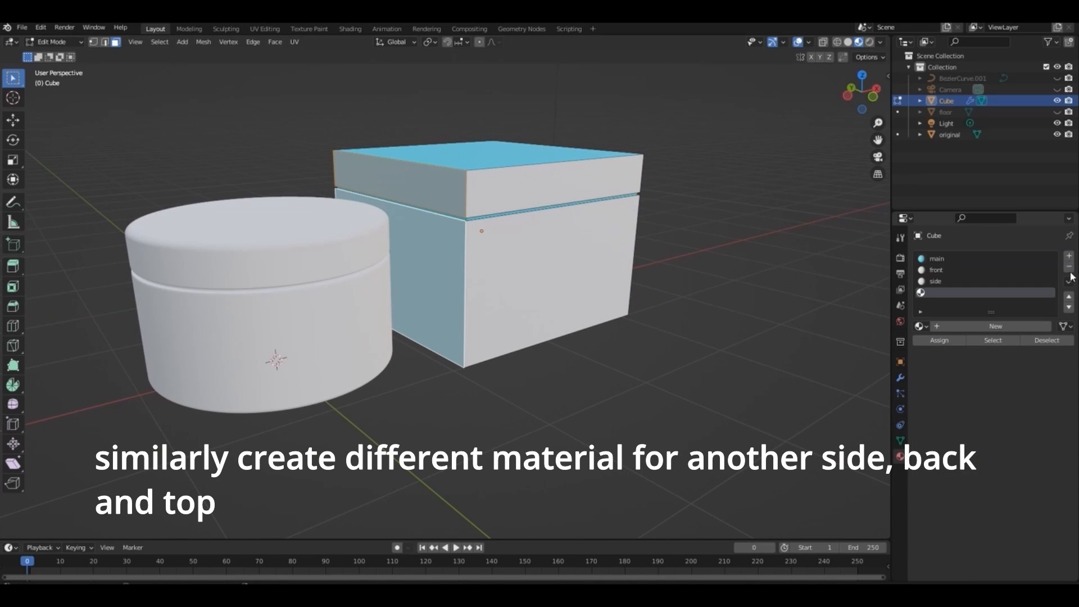
pyautogui.click(984, 326)
pyautogui.click(941, 340)
pyautogui.doubleClick(950, 293)
pyautogui.write('side 2')
pyautogui.press('Return')
# Assign a new material named top to the top face of the box's lid.
pyautogui.moveTo(862, 93); pyautogui.dragTo(871, 132)
pyautogui.click(495, 163)
pyautogui.click(1069, 256)
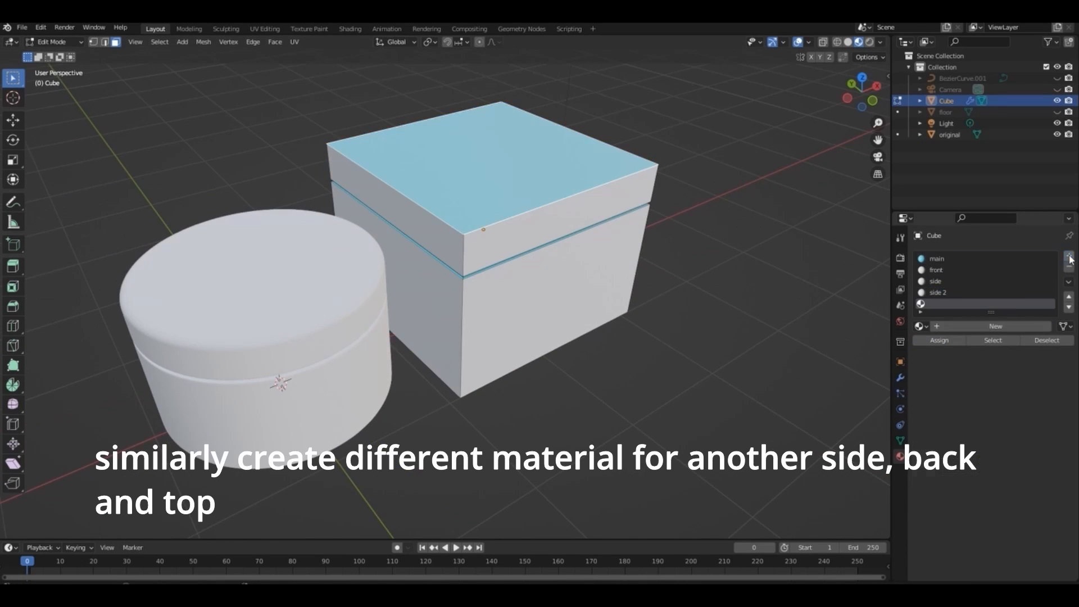
pyautogui.click(978, 327)
pyautogui.click(942, 340)
pyautogui.doubleClick(950, 305)
pyautogui.write('top')
pyautogui.press('Return')
pyautogui.click(725, 197)
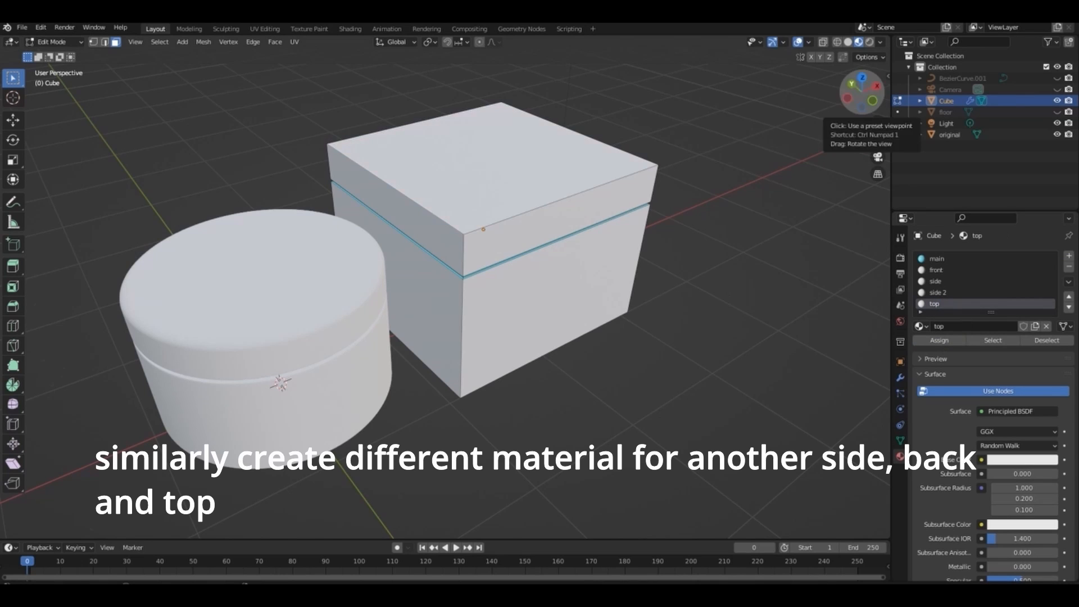
# Assign a new material named back to the box's rear lid and body faces.
pyautogui.moveTo(858, 92); pyautogui.dragTo(1056, 68)
pyautogui.click(438, 194)
pyautogui.keyDown('shift'); pyautogui.click(438, 265); pyautogui.keyUp('shift')
pyautogui.click(1069, 256)
pyautogui.click(978, 327)
pyautogui.click(941, 341)
pyautogui.doubleClick(954, 304)
pyautogui.write('back')
pyautogui.press('Return')
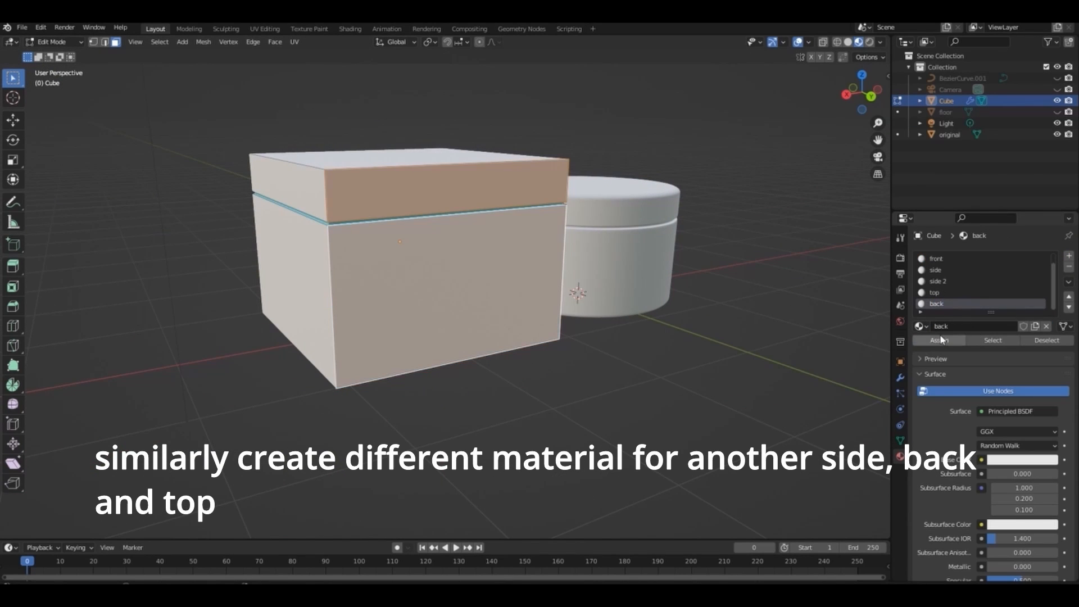
pyautogui.click(748, 213)
# Select the six tall face rows around the cylinder's body below the lid groove in Edit Mode, from the front view.
pyautogui.moveTo(862, 92); pyautogui.dragTo(1062, 93)
pyautogui.press('Tab')
pyautogui.click(296, 249)
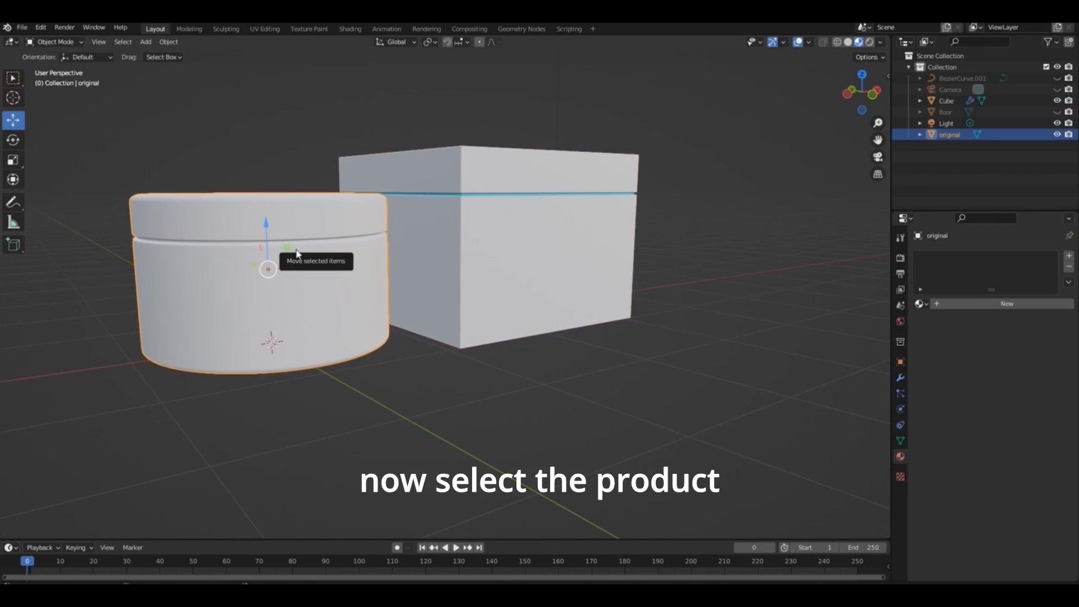
pyautogui.press('Tab')
pyautogui.click(857, 89)
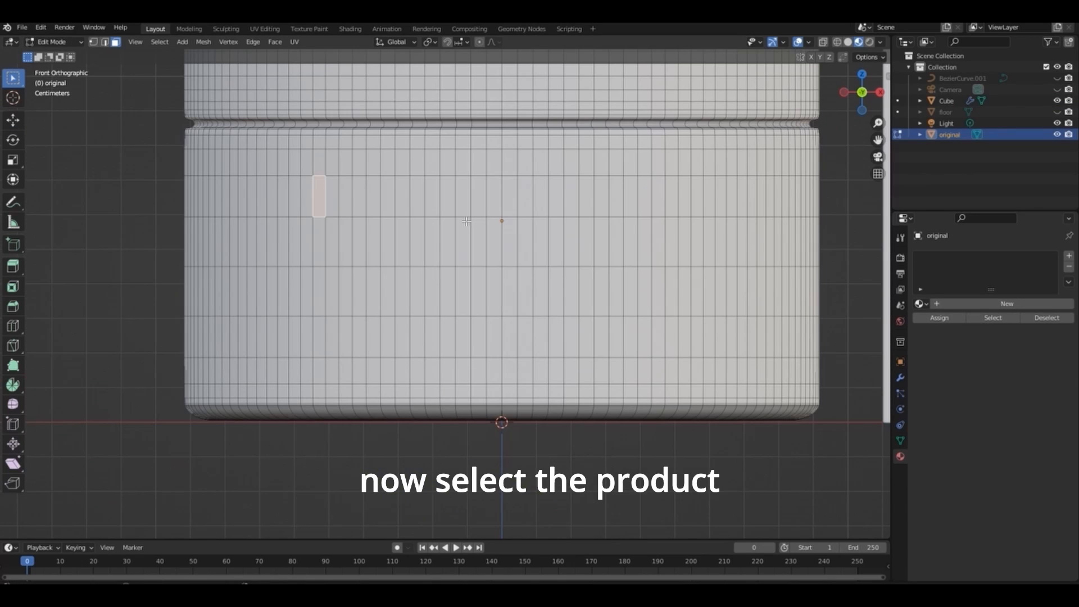
pyautogui.scroll(-1, 862, 92)
pyautogui.keyDown('alt'); pyautogui.click(399, 212); pyautogui.keyUp('alt')
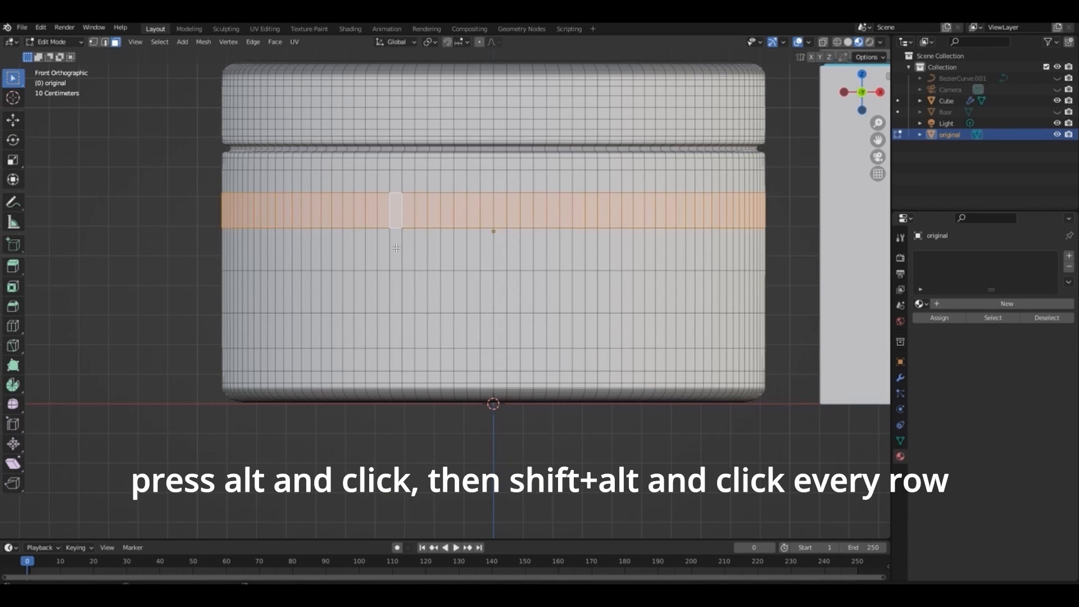
pyautogui.keyDown('alt'); pyautogui.keyDown('shift'); pyautogui.click(397, 248); pyautogui.keyUp('shift'); pyautogui.keyUp('alt')
pyautogui.keyDown('alt'); pyautogui.keyDown('shift'); pyautogui.click(397, 289); pyautogui.keyUp('shift'); pyautogui.keyUp('alt')
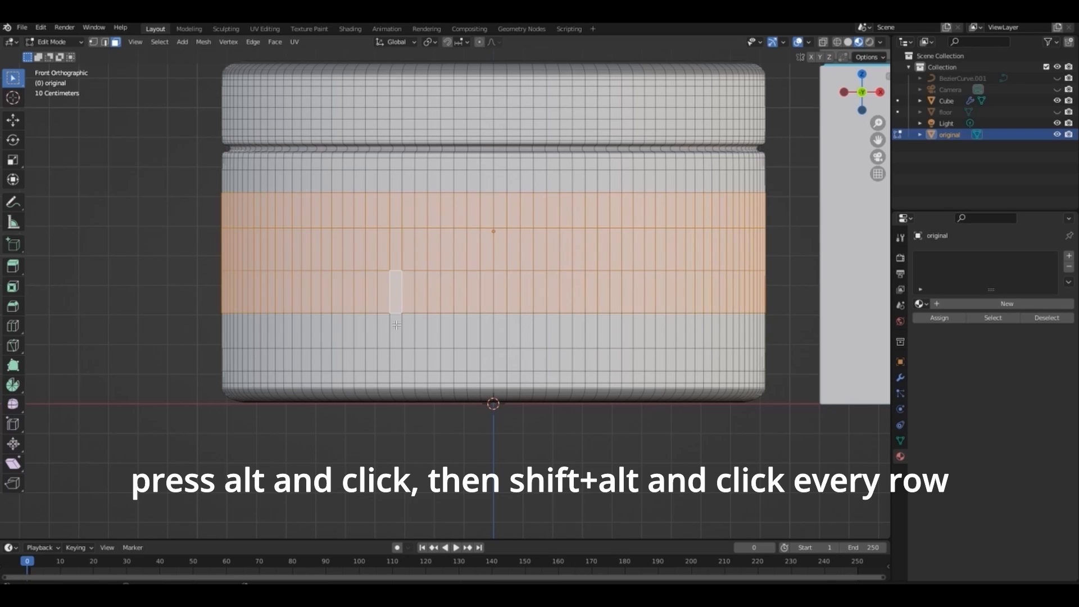
pyautogui.keyDown('alt'); pyautogui.keyDown('shift'); pyautogui.click(397, 333); pyautogui.keyUp('shift'); pyautogui.keyUp('alt')
pyautogui.keyDown('alt'); pyautogui.keyDown('shift'); pyautogui.click(397, 365); pyautogui.keyUp('shift'); pyautogui.keyUp('alt')
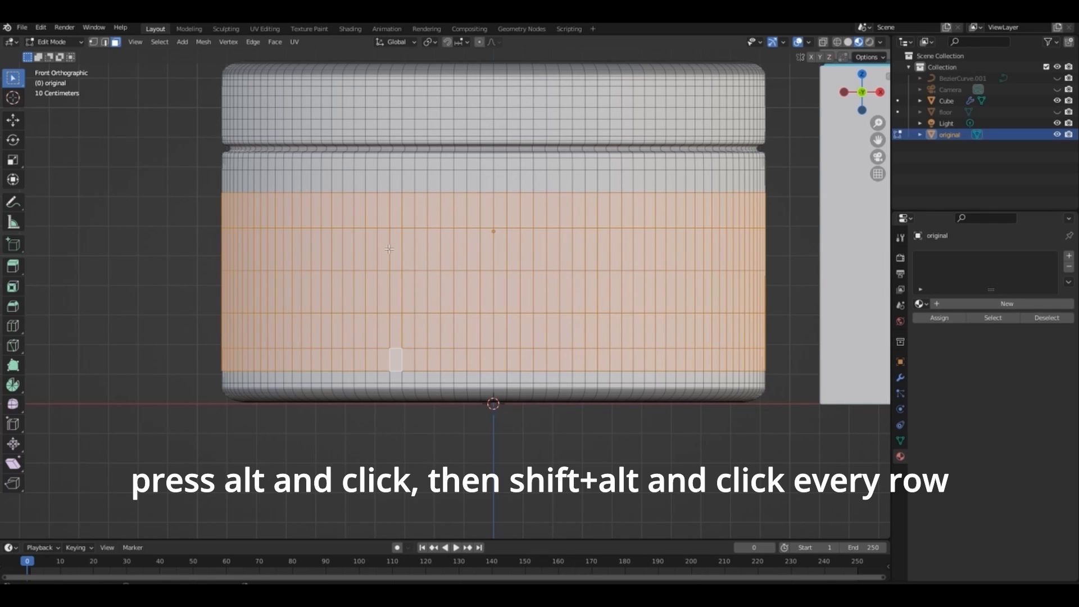
pyautogui.keyDown('alt'); pyautogui.keyDown('shift'); pyautogui.click(394, 181); pyautogui.keyUp('shift'); pyautogui.keyUp('alt')
# Create a base material for the cylinder and assign a second one named label to the selected face rows, and return to Object Mode.
pyautogui.click(1004, 304)
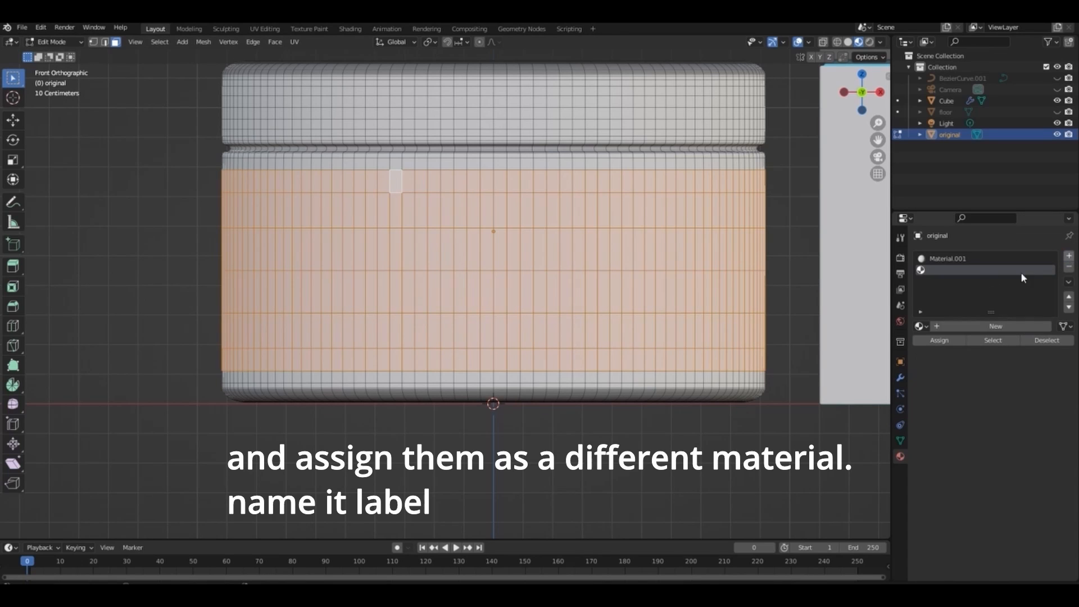
pyautogui.click(979, 328)
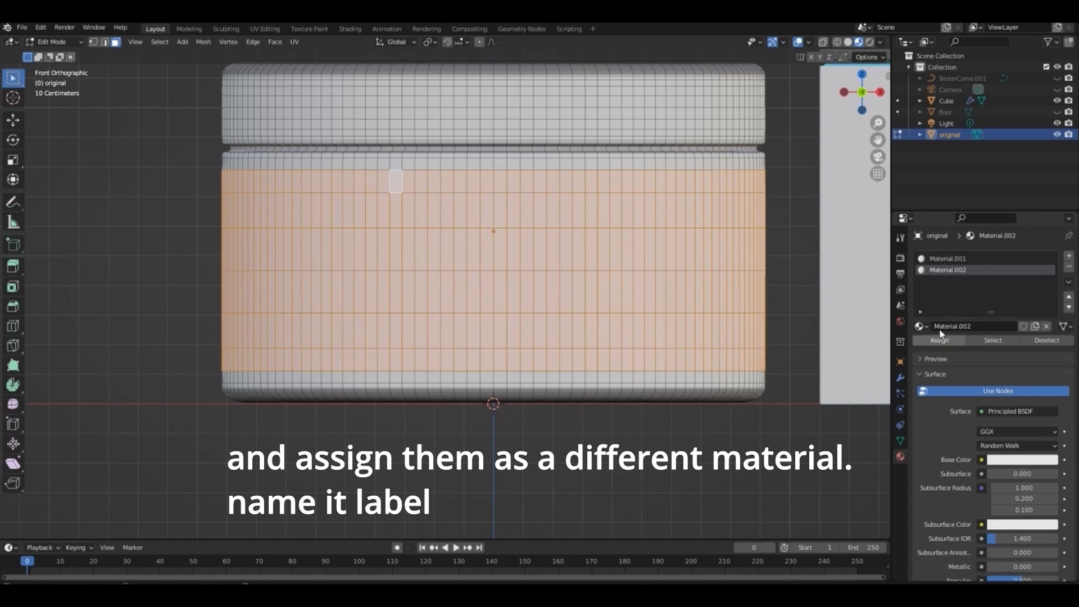
pyautogui.doubleClick(975, 269)
pyautogui.press('BackSpace')
pyautogui.press('Return')
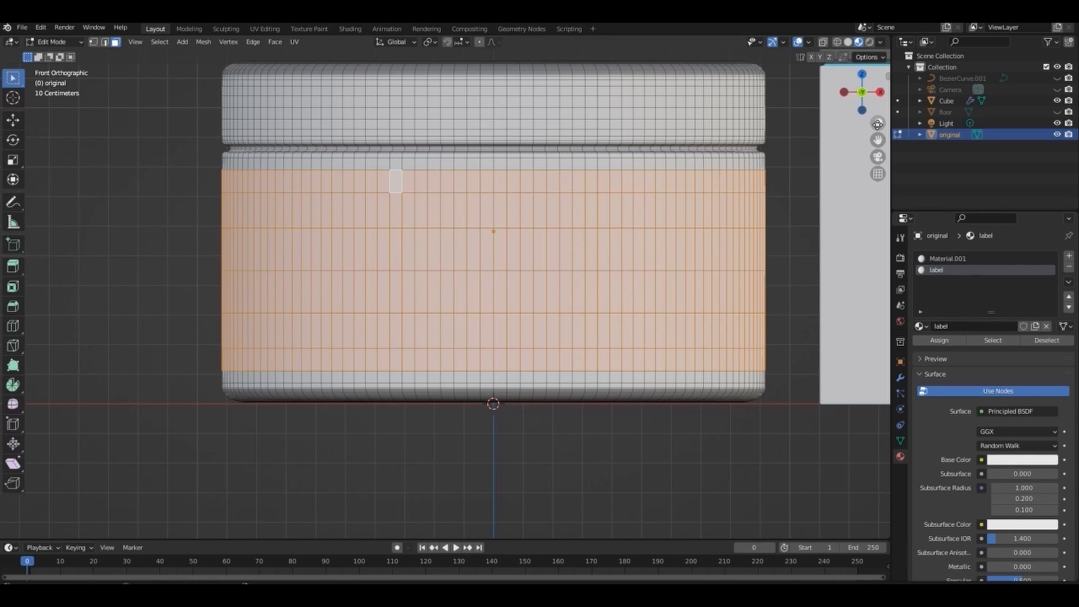
pyautogui.scroll(-2, 877, 124)
pyautogui.press('Tab')
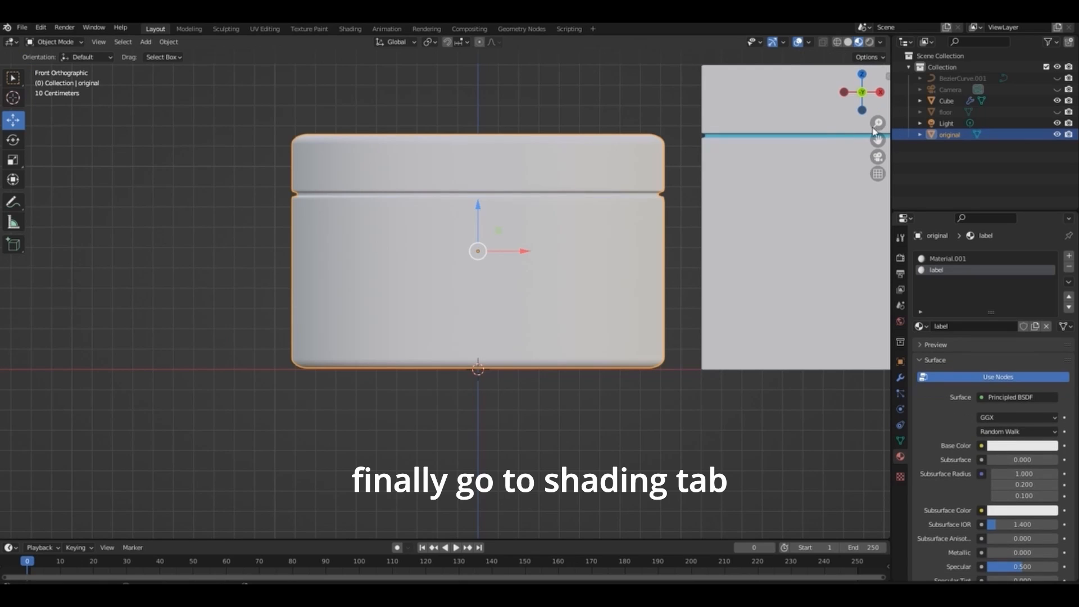
# Switch to the Shading workspace and show the cylinder close up from the front.
pyautogui.moveTo(878, 140); pyautogui.dragTo(856, 143)
pyautogui.click(349, 29)
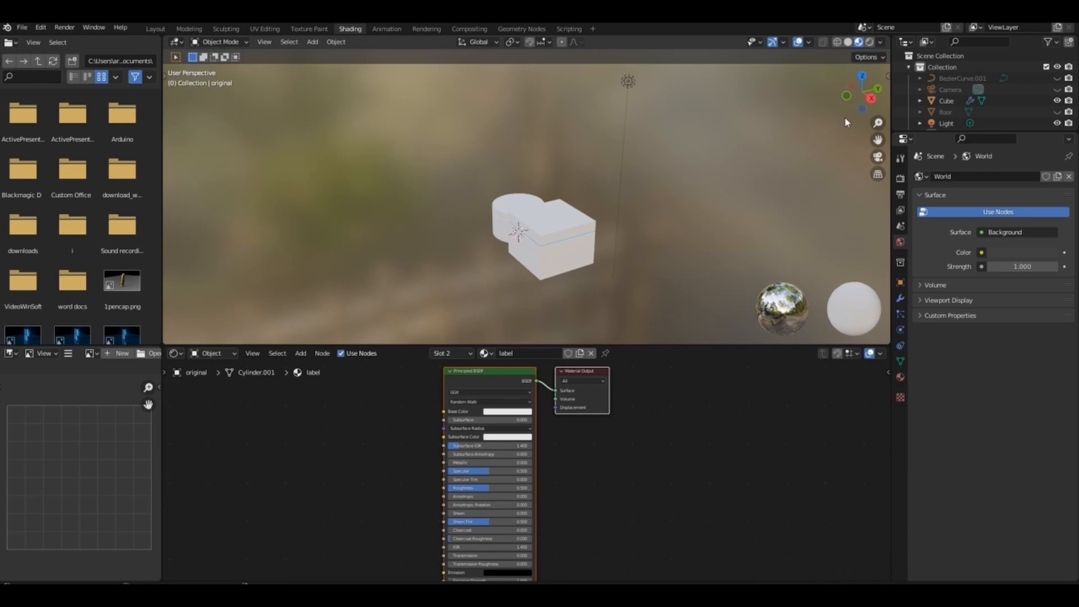
pyautogui.moveTo(862, 94); pyautogui.dragTo(916, 92)
pyautogui.moveTo(879, 123); pyautogui.dragTo(848, 93)
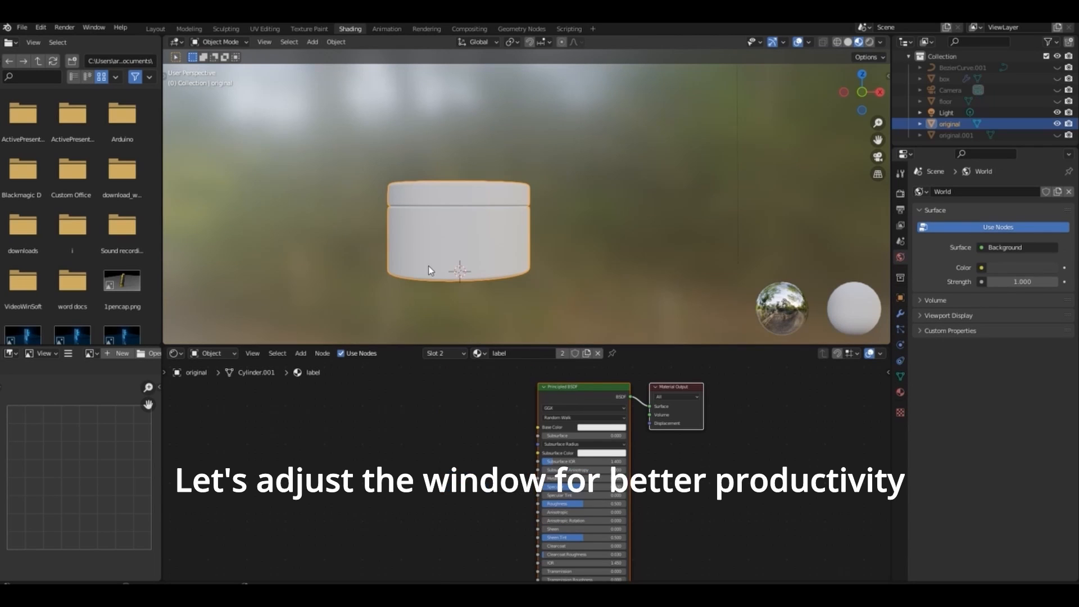
# Close the file browser area, widen the image editor, and enlarge the 3D viewport by shrinking the node editor below it.
pyautogui.rightClick(87, 39)
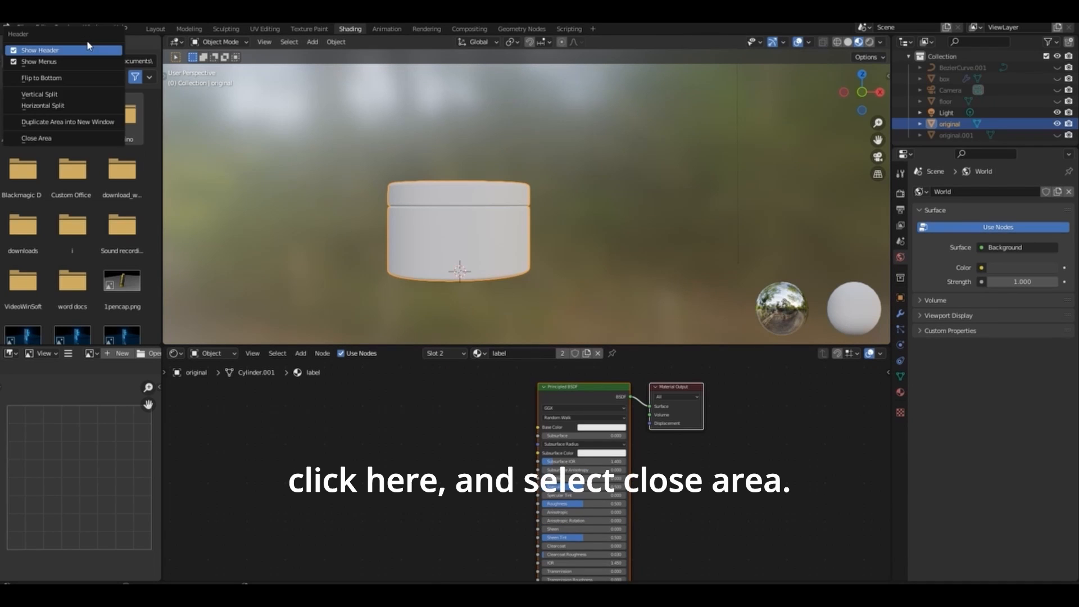
pyautogui.click(60, 138)
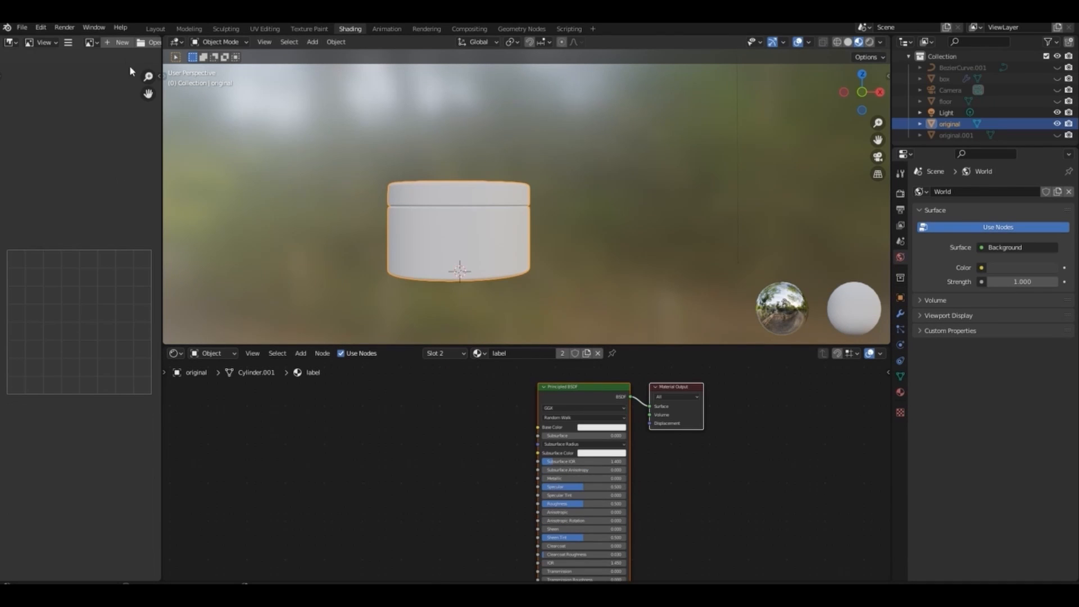
pyautogui.moveTo(162, 91); pyautogui.dragTo(448, 108)
pyautogui.moveTo(369, 364); pyautogui.dragTo(505, 361)
pyautogui.moveTo(676, 346); pyautogui.dragTo(686, 568)
pyautogui.moveTo(874, 122); pyautogui.dragTo(950, 88)
# Change the image editor area into a Shader Editor and frame the label material's nodes in it.
pyautogui.click(11, 42)
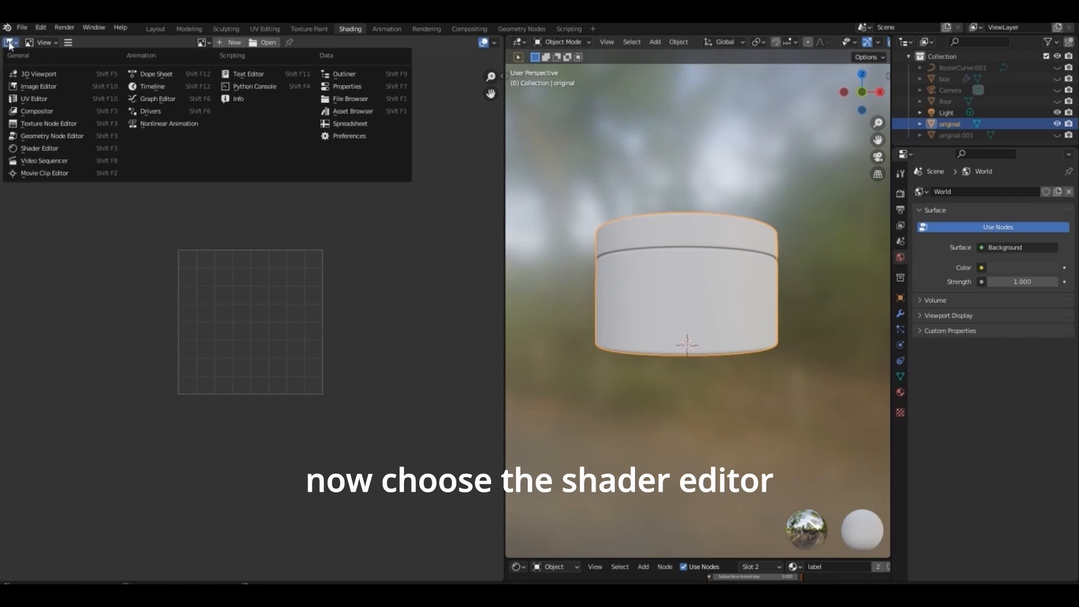
pyautogui.click(25, 111)
pyautogui.moveTo(432, 158); pyautogui.dragTo(495, 163)
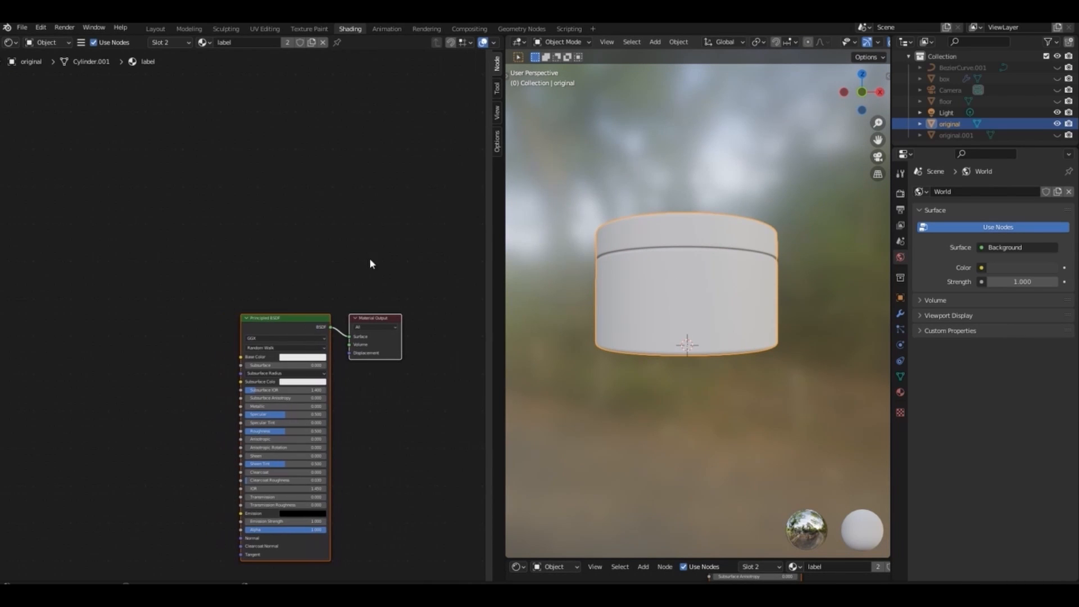
pyautogui.moveTo(482, 230); pyautogui.dragTo(500, 375)
pyautogui.scroll(3, 357, 301)
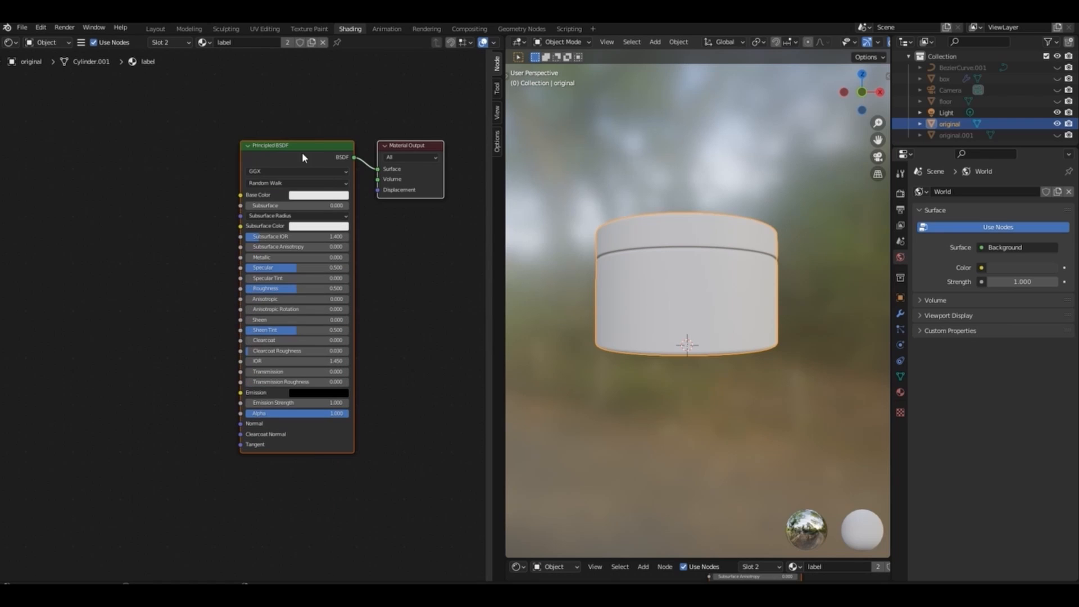
# Set the label material's base color to a light violet-blue and copy its hex code.
pyautogui.click(318, 195)
pyautogui.click(343, 86)
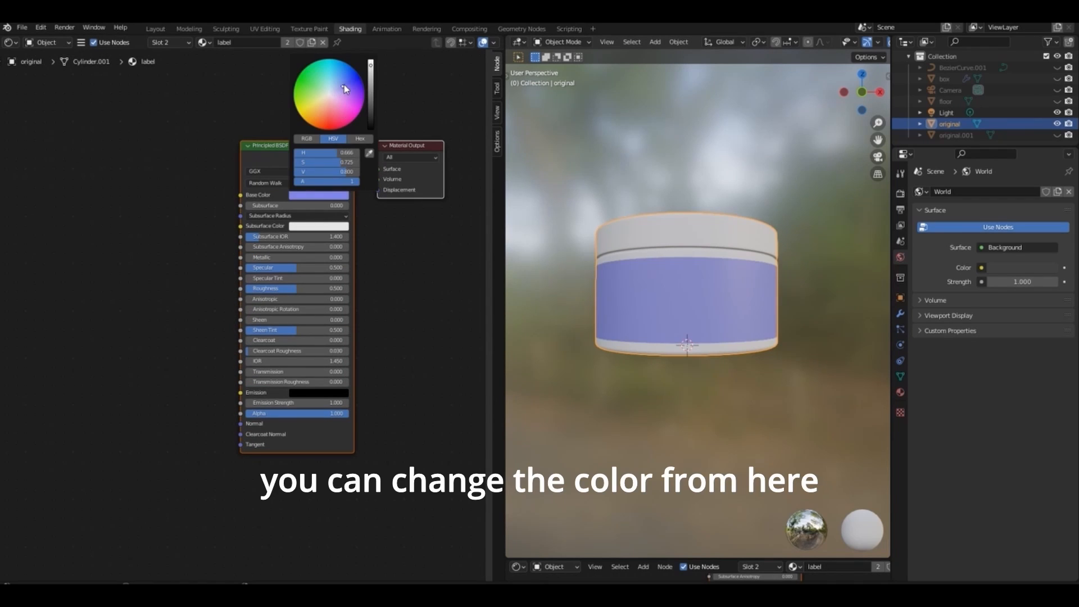
pyautogui.click(301, 200)
pyautogui.click(360, 140)
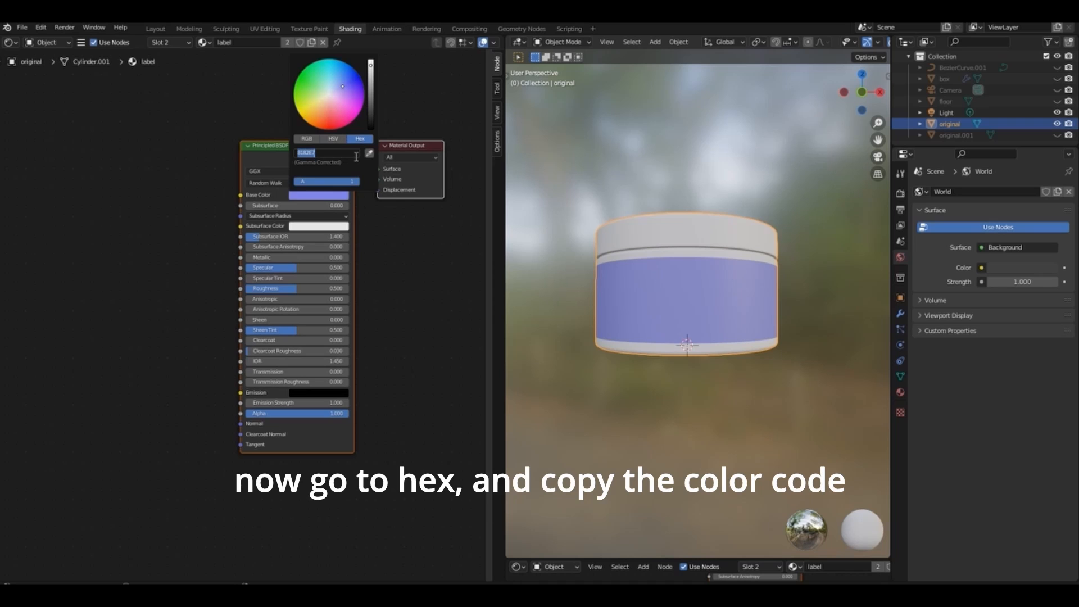
pyautogui.hotkey('ctrl', 'c')
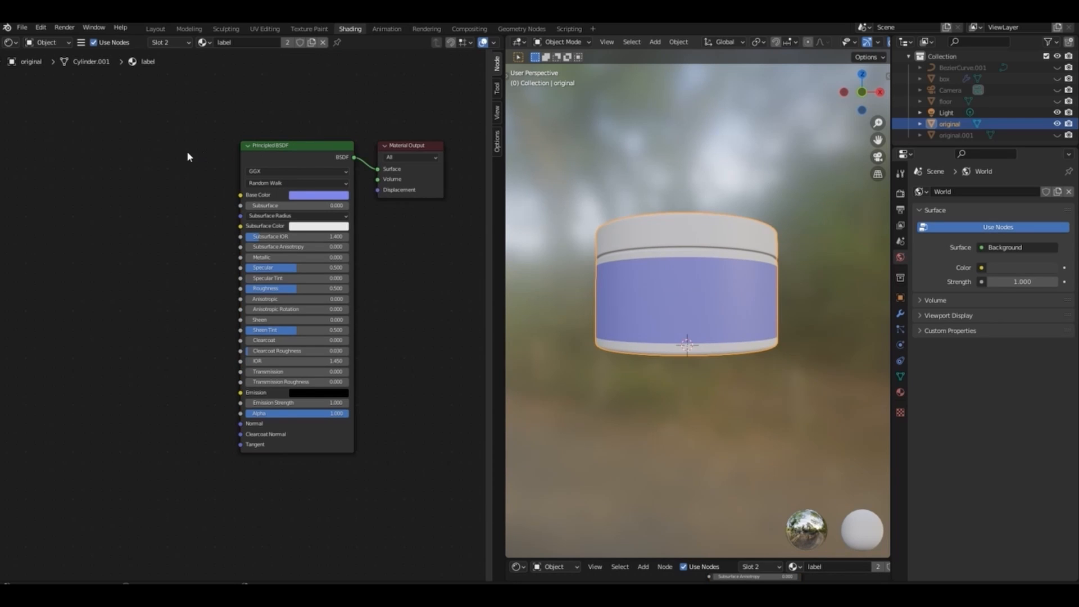
# Rename the cylinder's first material, Material.001, as main.
pyautogui.click(900, 391)
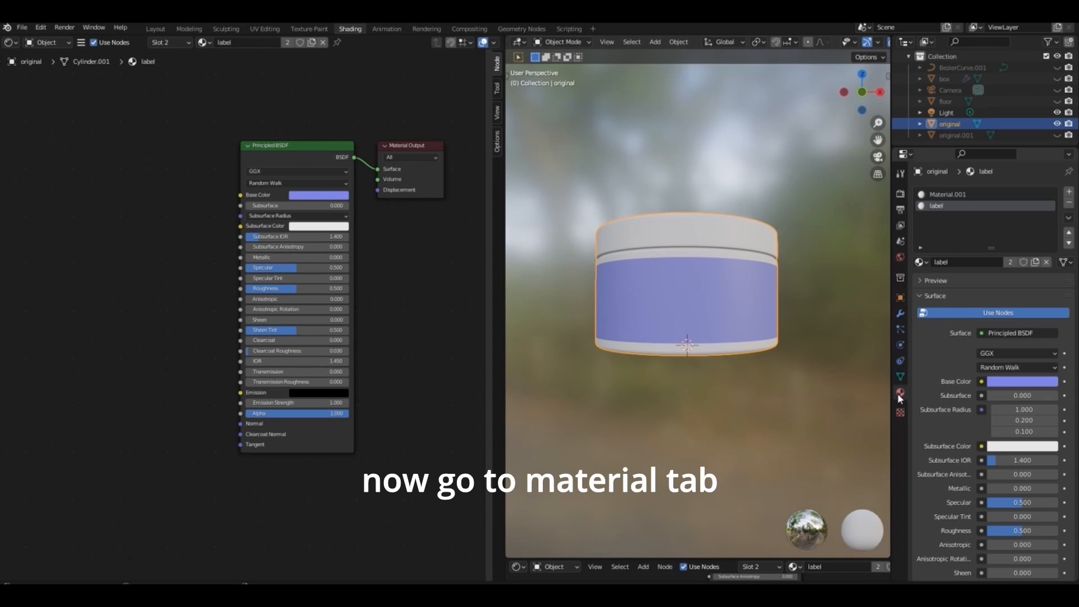
pyautogui.click(944, 194)
pyautogui.click(948, 203)
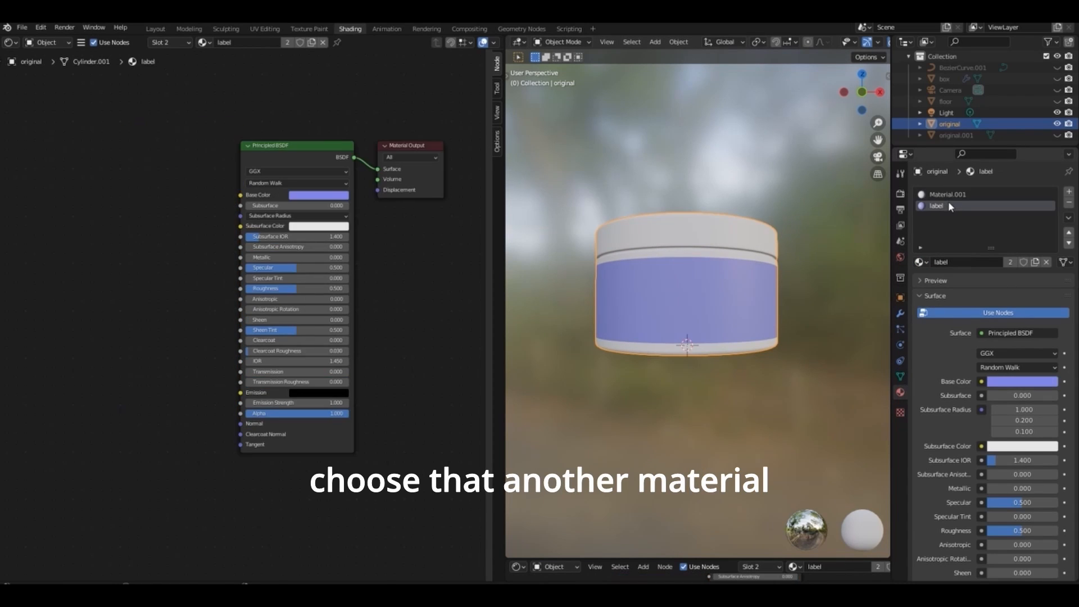
pyautogui.click(954, 195)
pyautogui.write('main')
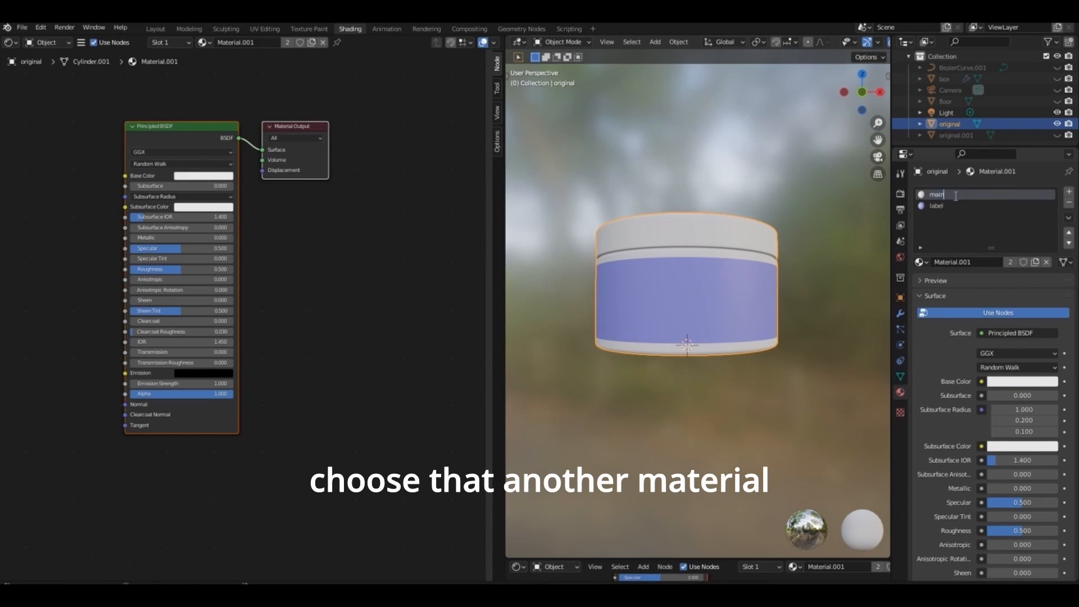
pyautogui.press('Return')
# Paste the copied hex code as the main material's base color, and set its roughness to 0.382 and metallic to 0.595.
pyautogui.click(204, 176)
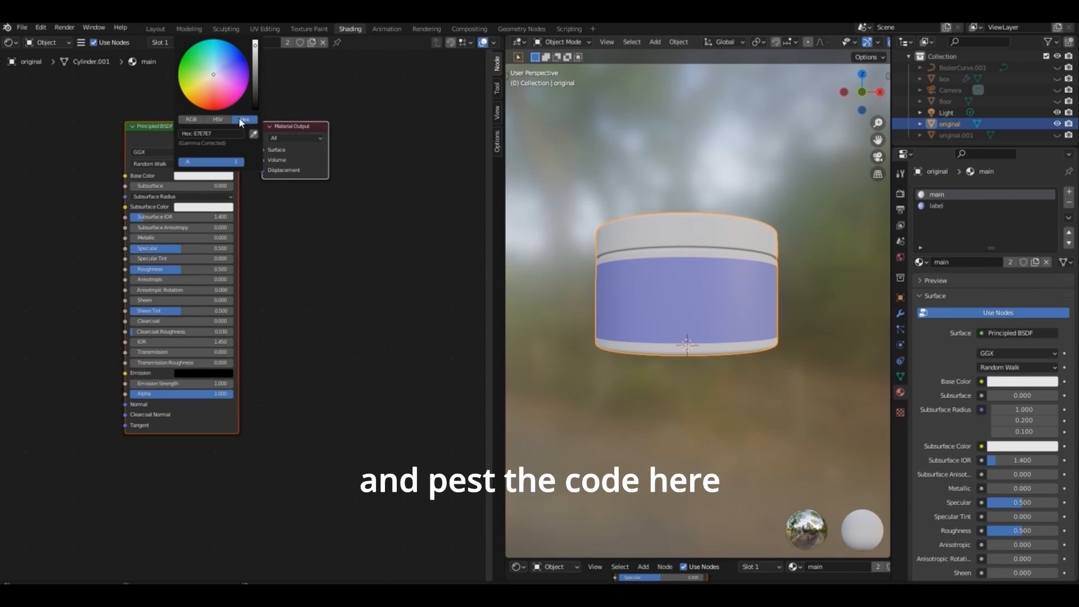
pyautogui.click(216, 134)
pyautogui.hotkey('ctrl', 'v')
pyautogui.press('Return')
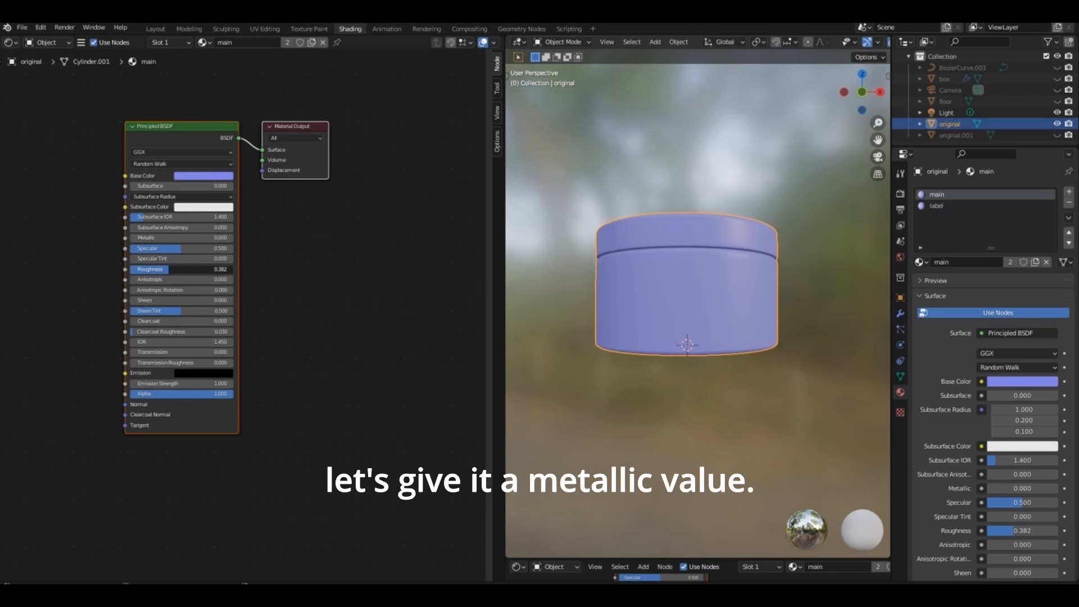
pyautogui.moveTo(158, 238); pyautogui.dragTo(192, 237)
pyautogui.moveTo(862, 91); pyautogui.dragTo(871, 104)
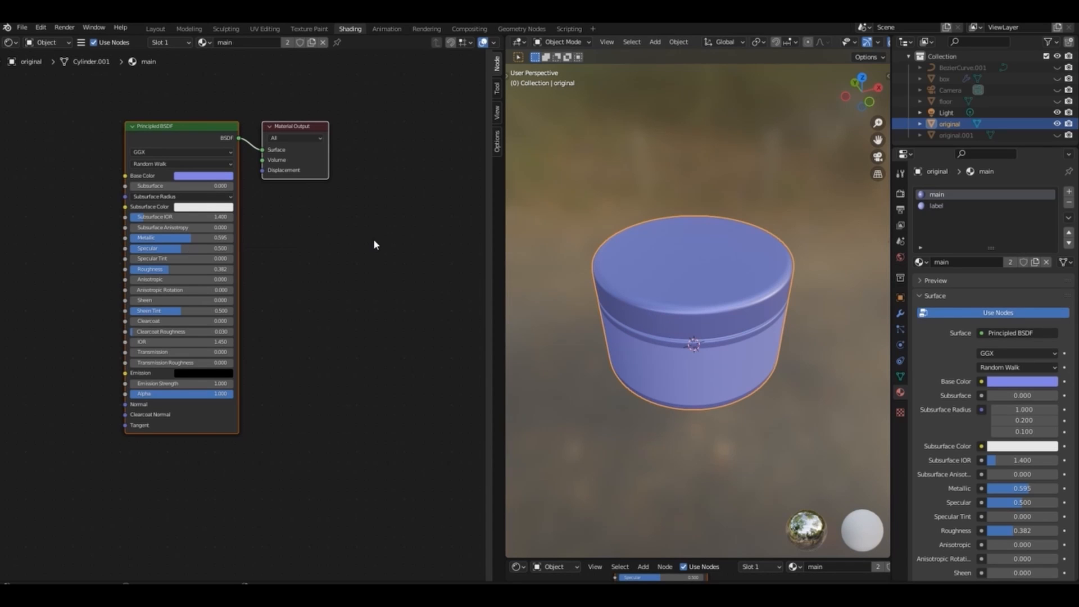
# Replace the label material's Principled BSDF with a copy of the main material's one and connect it to the Material Output's Surface.
pyautogui.click(165, 129)
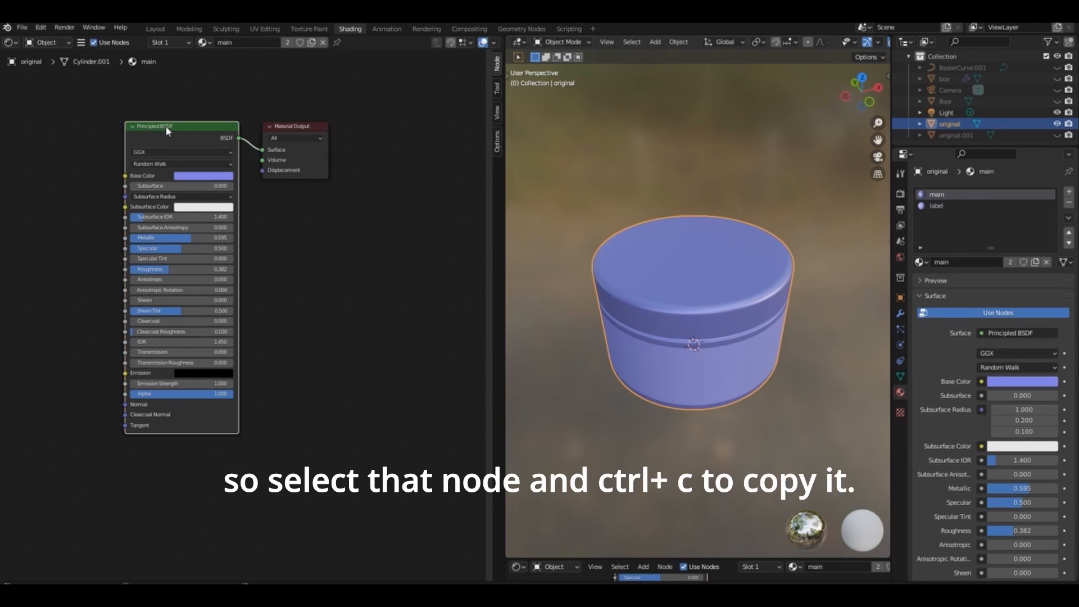
pyautogui.click(946, 206)
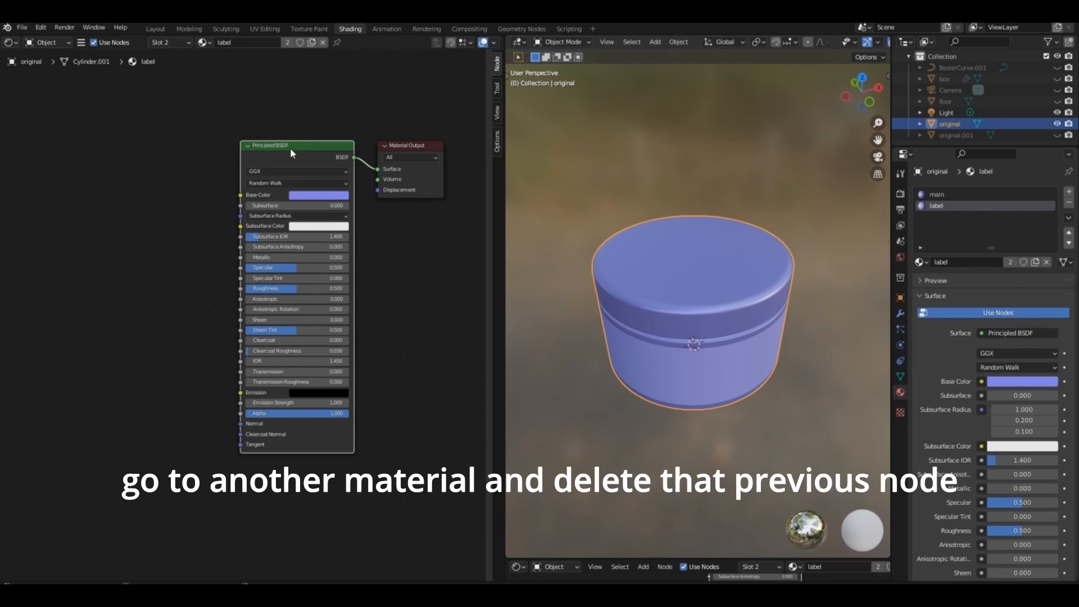
pyautogui.press('x')
pyautogui.hotkey('ctrl', 'v')
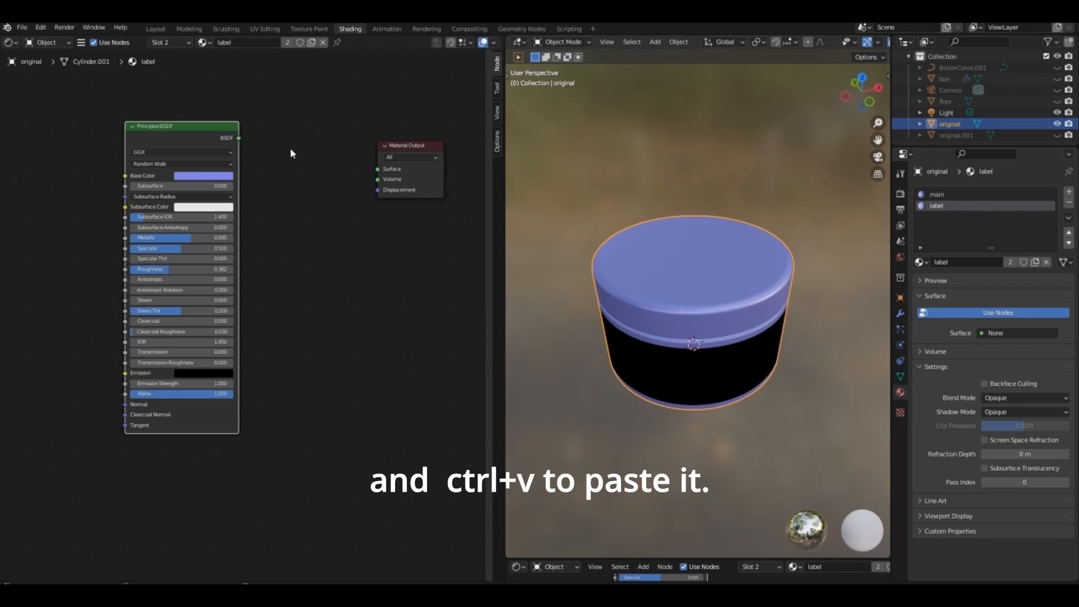
pyautogui.moveTo(239, 138); pyautogui.dragTo(377, 168)
pyautogui.moveTo(208, 132); pyautogui.dragTo(322, 137)
pyautogui.moveTo(852, 98); pyautogui.dragTo(851, 84)
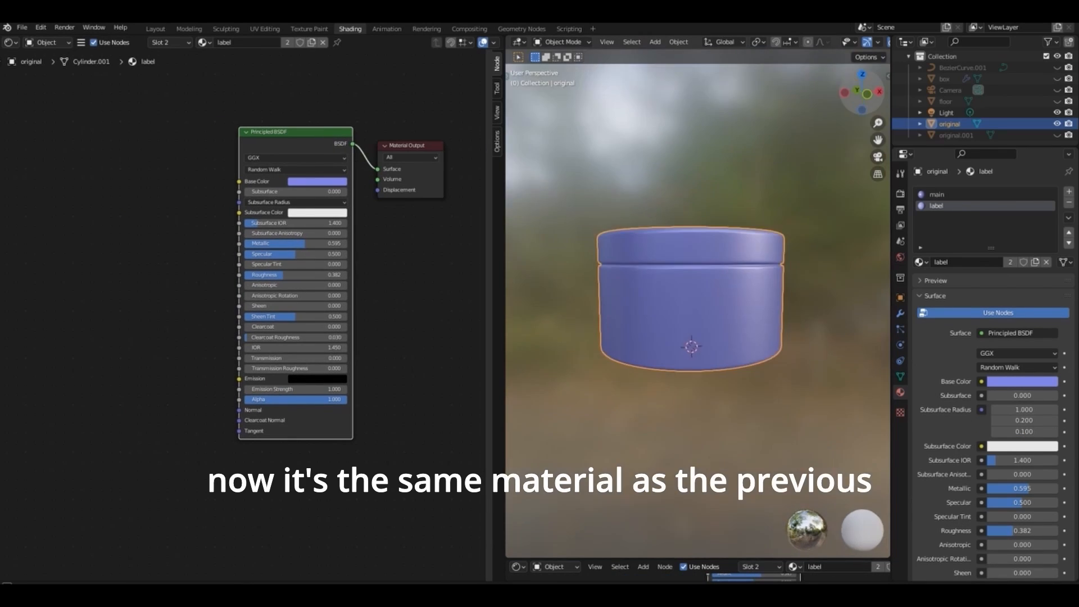
# Make room before the label material's Principled BSDF and add an Image Texture node there.
pyautogui.scroll(-1, 178, 226)
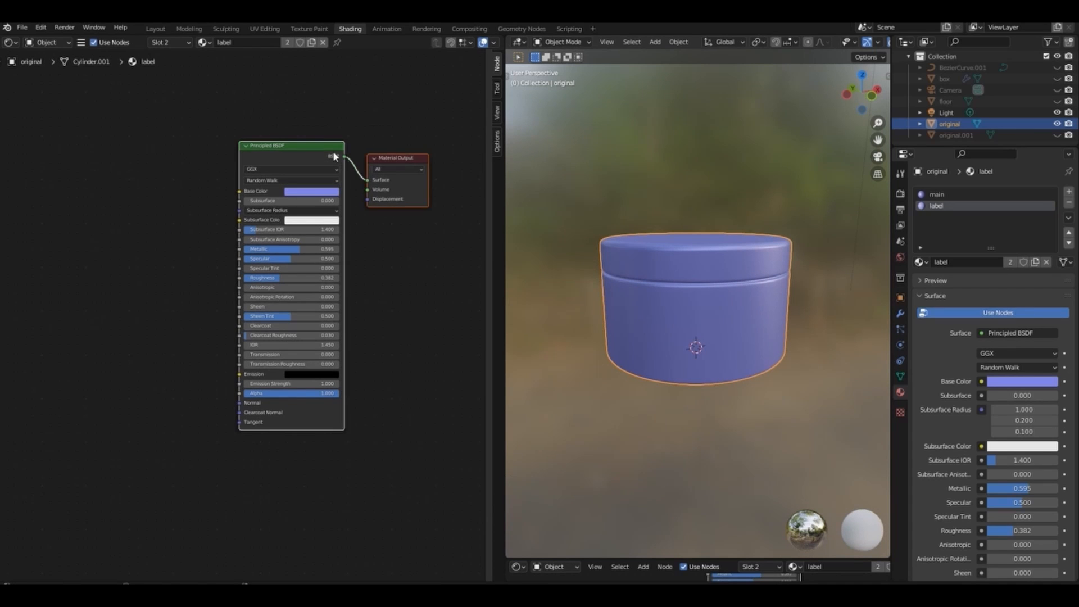
pyautogui.moveTo(318, 141); pyautogui.dragTo(420, 153)
pyautogui.hotkey('shift', 'a')
pyautogui.write('im')
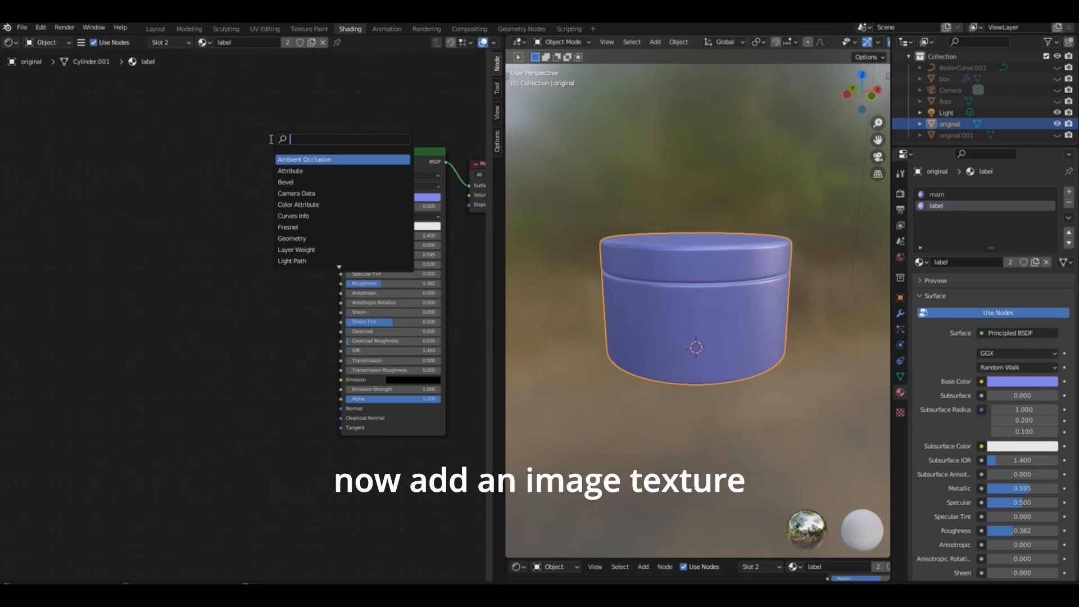
pyautogui.write('a')
pyautogui.press('Return')
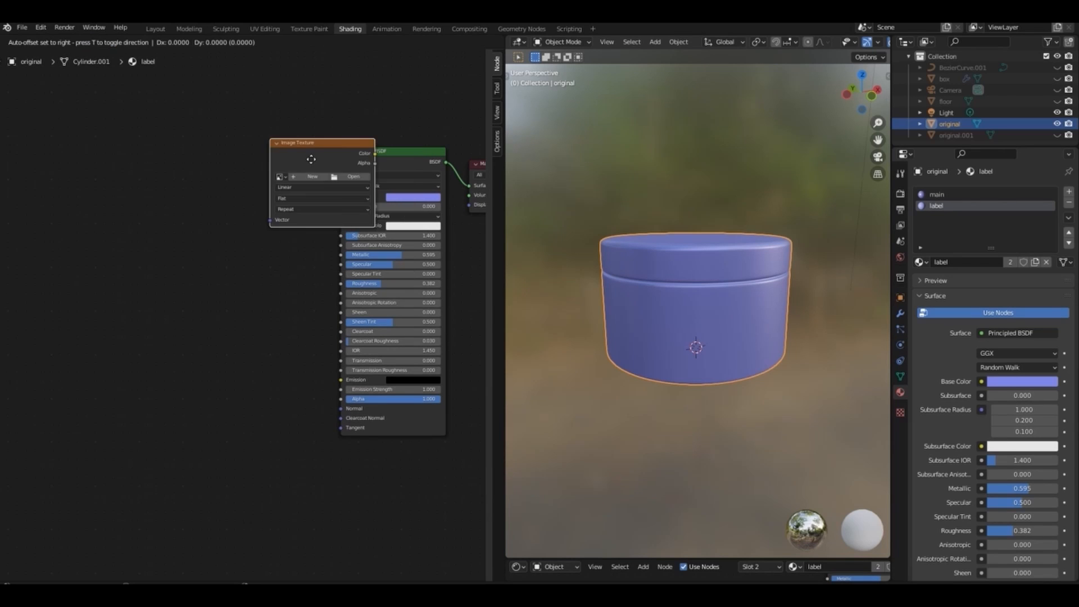
pyautogui.click(93, 156)
# Load aabha front (2).png from the work aabha folder in Downloads into the Image Texture node.
pyautogui.click(126, 175)
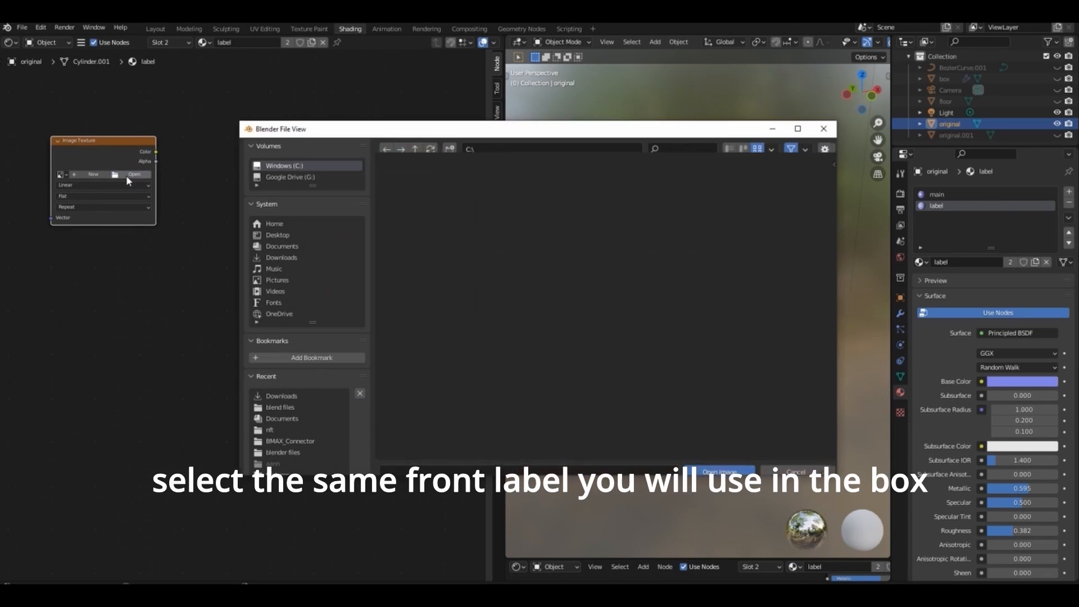
pyautogui.click(303, 396)
pyautogui.click(683, 149)
pyautogui.write('wo')
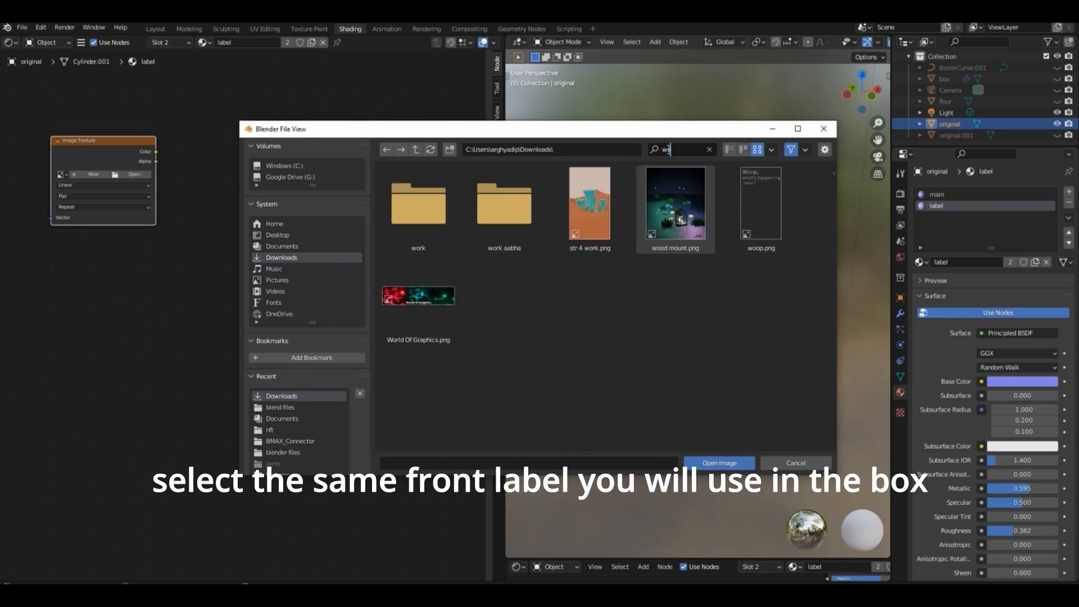
pyautogui.doubleClick(504, 207)
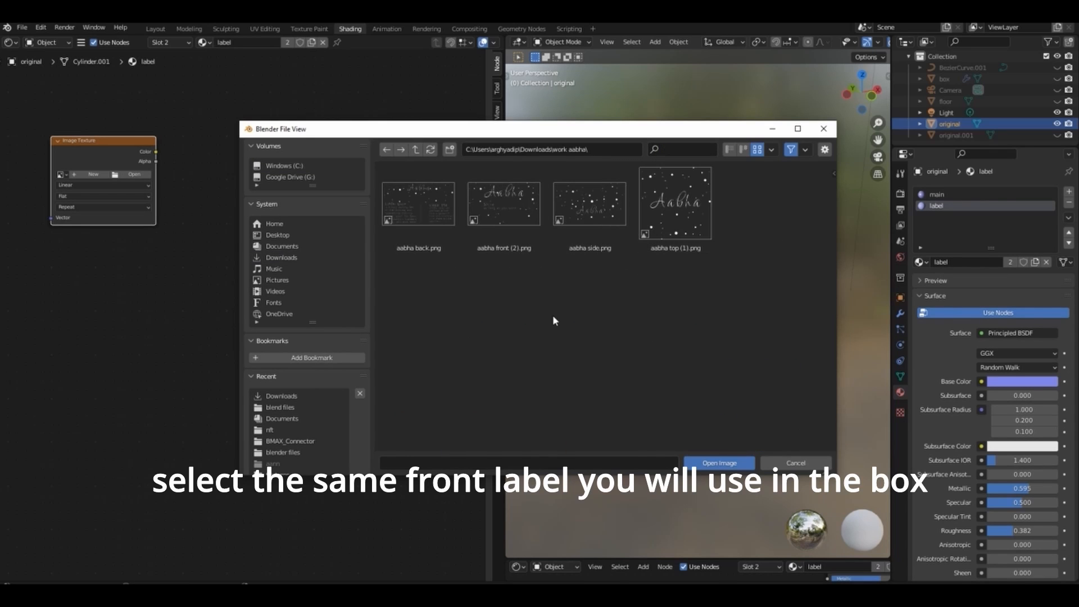
pyautogui.click(509, 220)
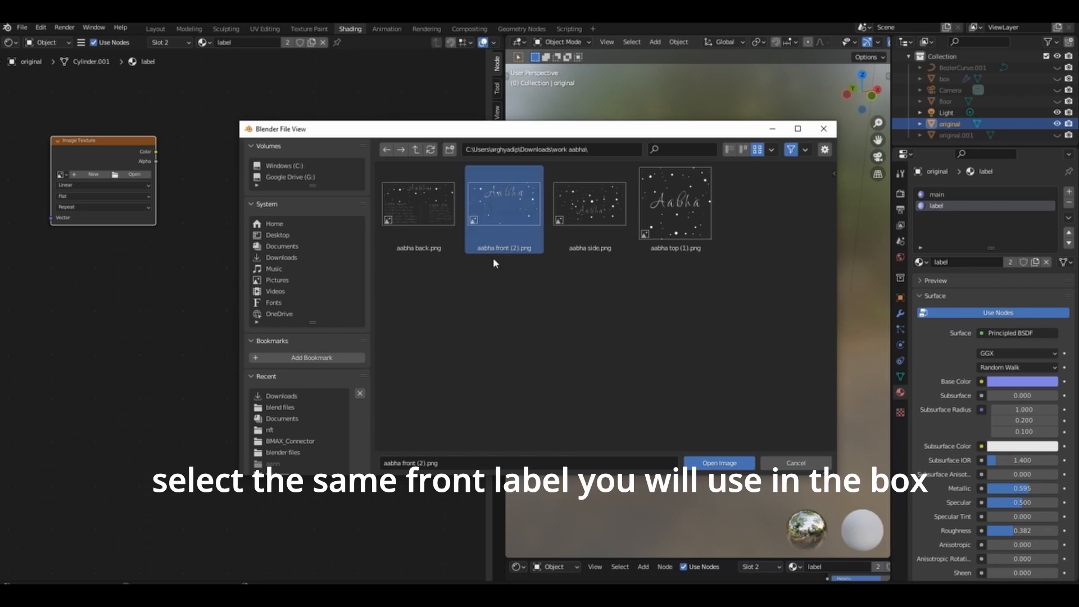
pyautogui.click(711, 463)
# Set the image texture's extension mode to Clip and move the node closer to the Principled BSDF.
pyautogui.click(85, 207)
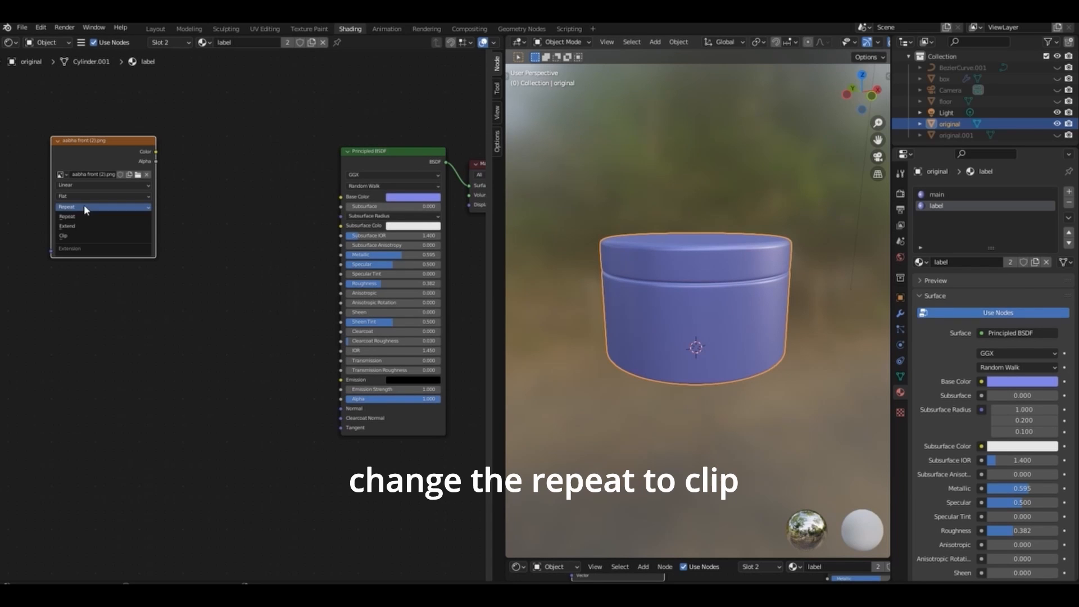
pyautogui.click(74, 236)
pyautogui.moveTo(129, 177); pyautogui.dragTo(173, 189)
# Add a MixRGB node between the image texture and the Principled BSDF.
pyautogui.hotkey('shift', 'a')
pyautogui.click(322, 197)
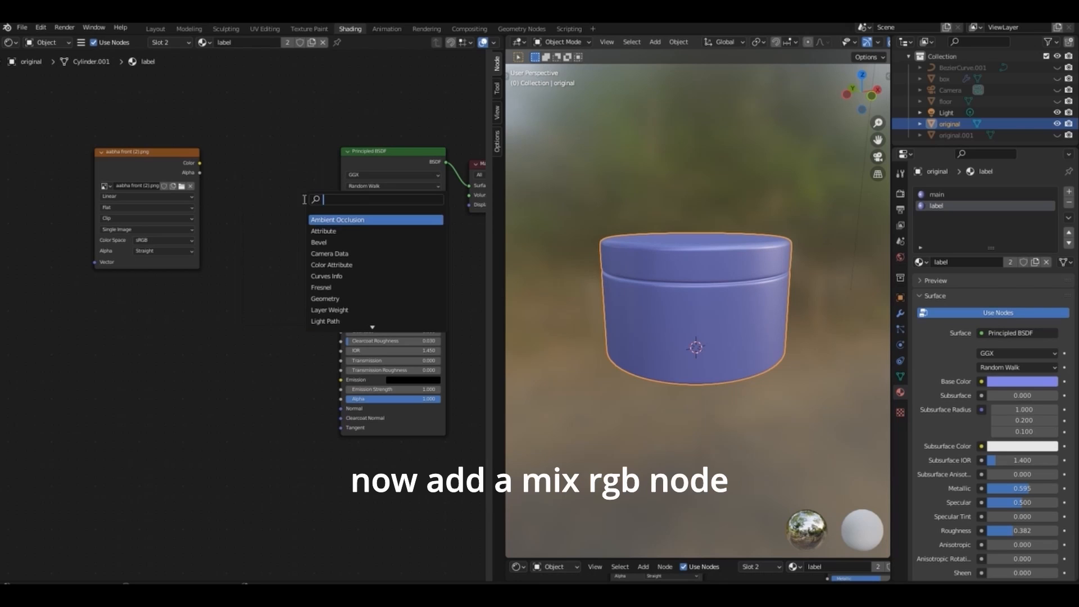
pyautogui.write('mix')
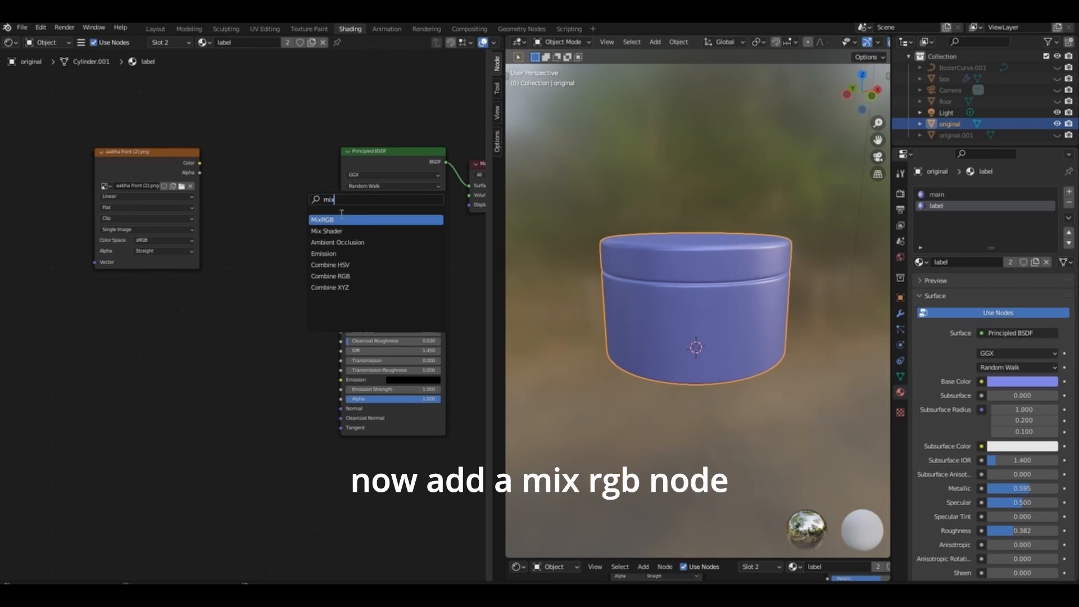
pyautogui.press('Return')
pyautogui.click(260, 176)
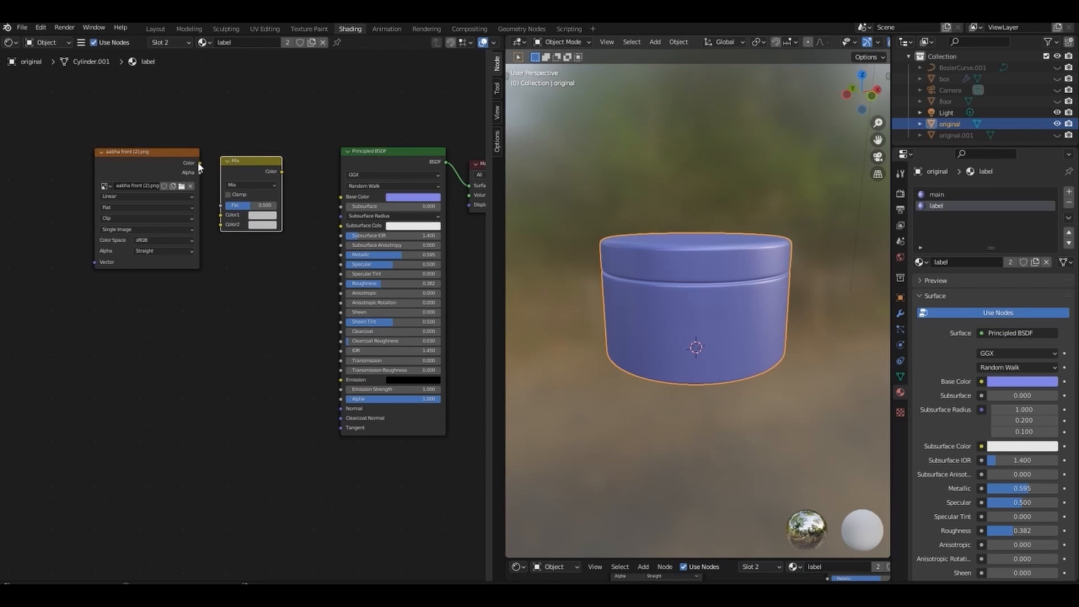
# Connect the image's Color to the mix node's Color2, its Alpha to Fac, and the mix Color to the shader's Base Color.
pyautogui.moveTo(199, 163); pyautogui.dragTo(220, 225)
pyautogui.moveTo(200, 172); pyautogui.dragTo(220, 205)
pyautogui.click(281, 175)
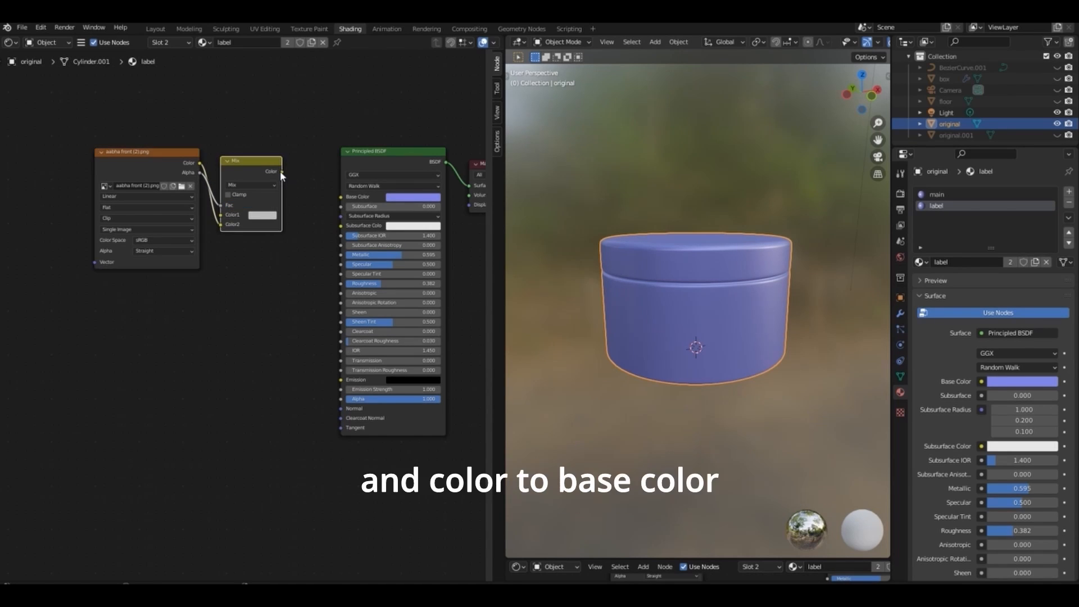
pyautogui.moveTo(341, 204); pyautogui.dragTo(340, 196)
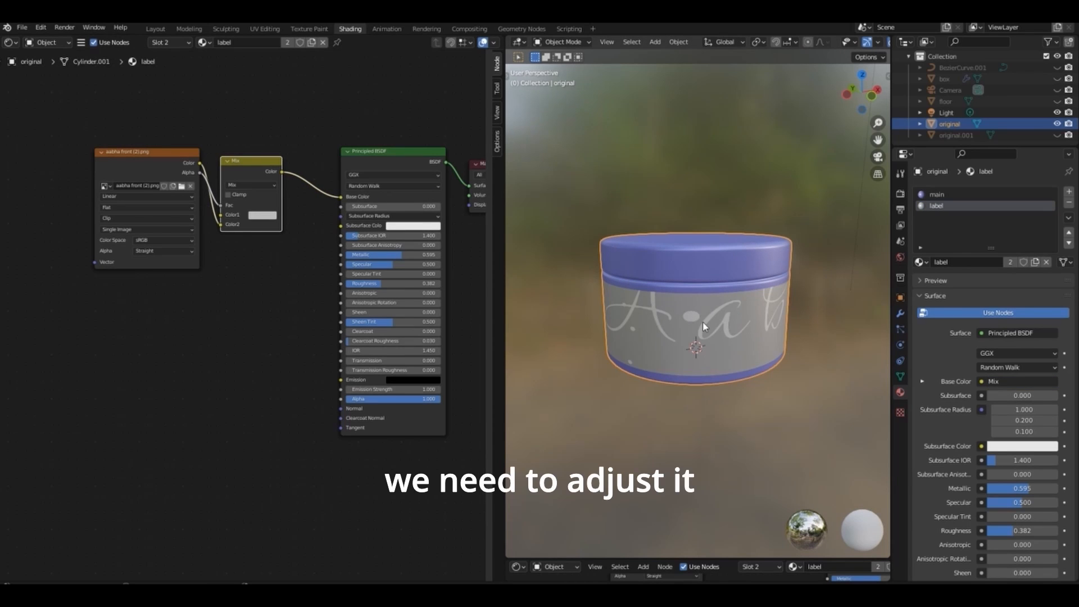
pyautogui.moveTo(860, 96); pyautogui.dragTo(823, 96)
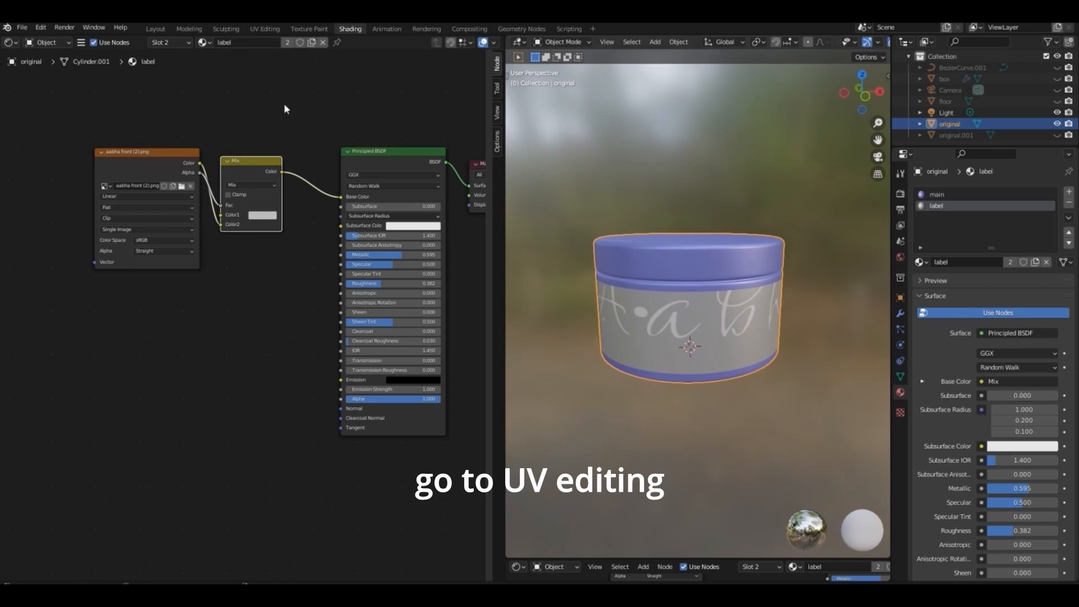
# Switch to the UV Editing workspace and show the cylinder close up in a widened 3D viewport with Material Preview shading.
pyautogui.click(265, 29)
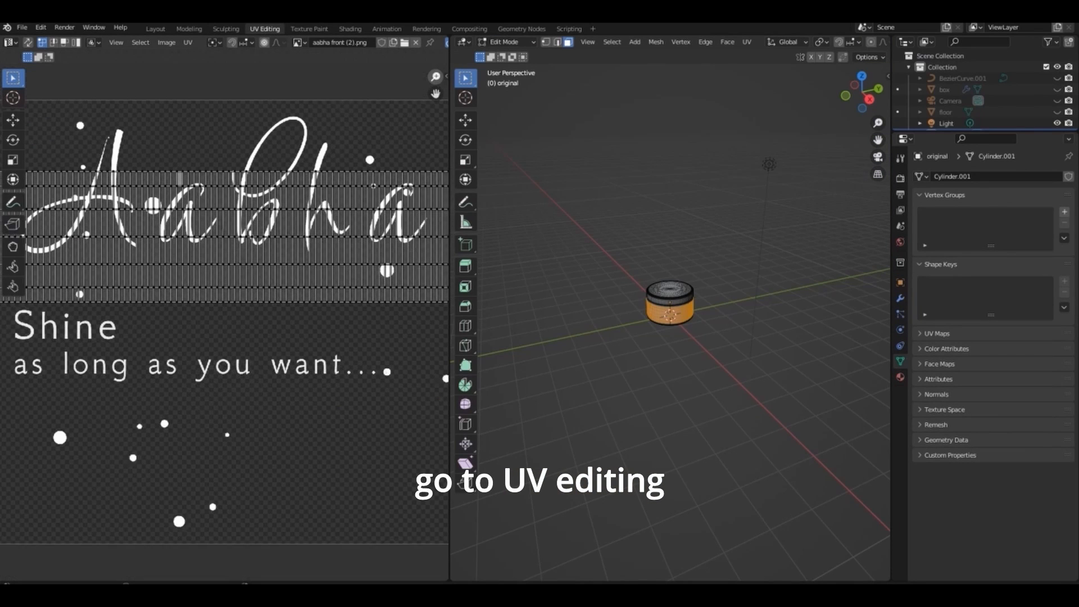
pyautogui.moveTo(862, 101); pyautogui.dragTo(825, 80)
pyautogui.moveTo(878, 122); pyautogui.dragTo(878, 89)
pyautogui.moveTo(426, 173); pyautogui.dragTo(219, 174)
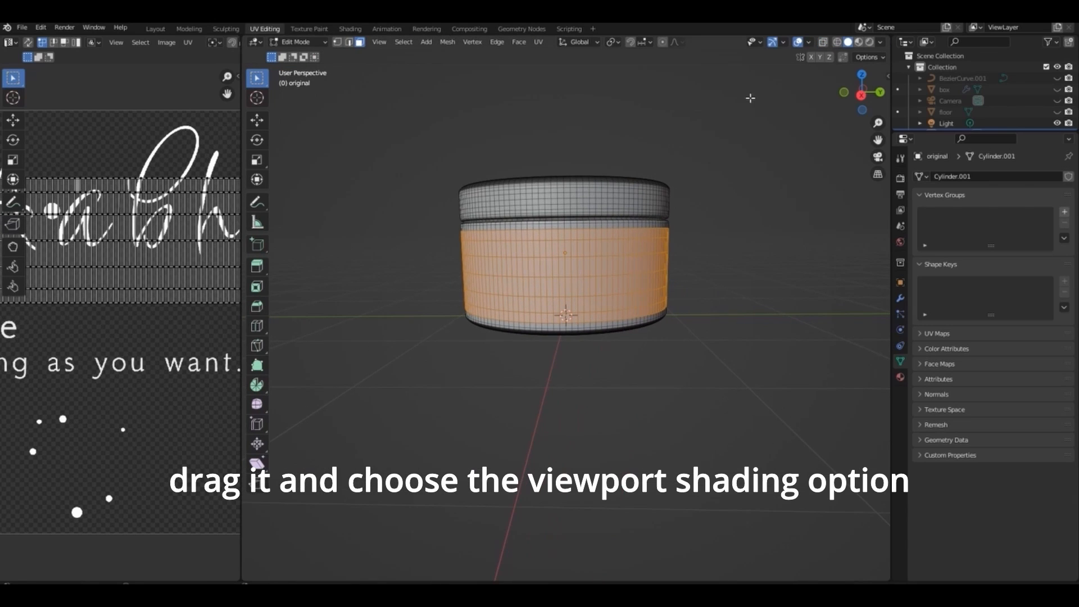
pyautogui.click(858, 43)
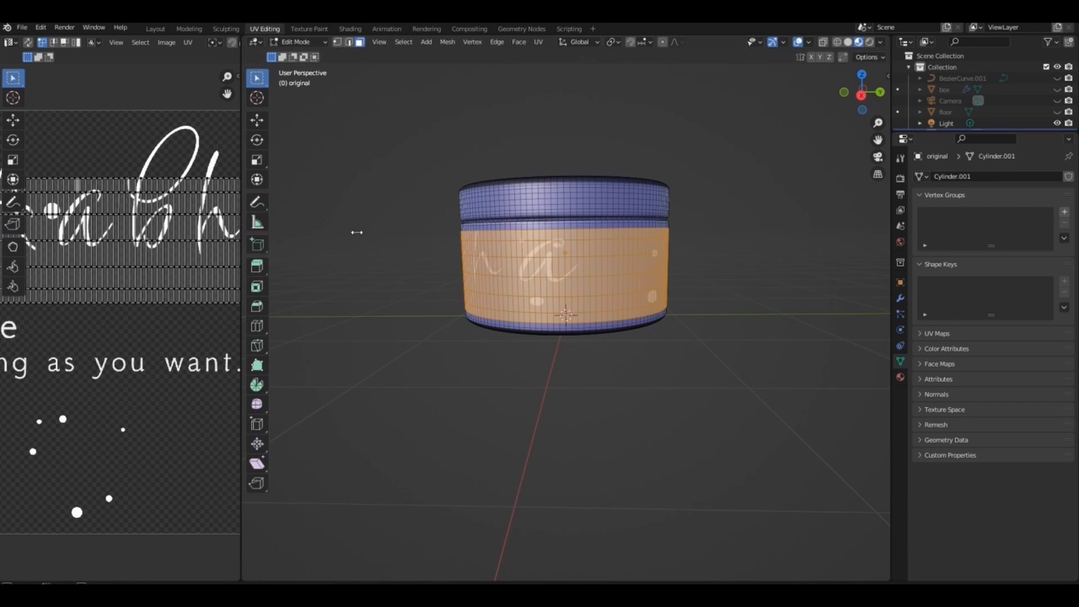
# Widen the UV editor, use island selection to pick the label's UV island, and scale it up about 2.5 times.
pyautogui.moveTo(356, 232); pyautogui.dragTo(505, 227)
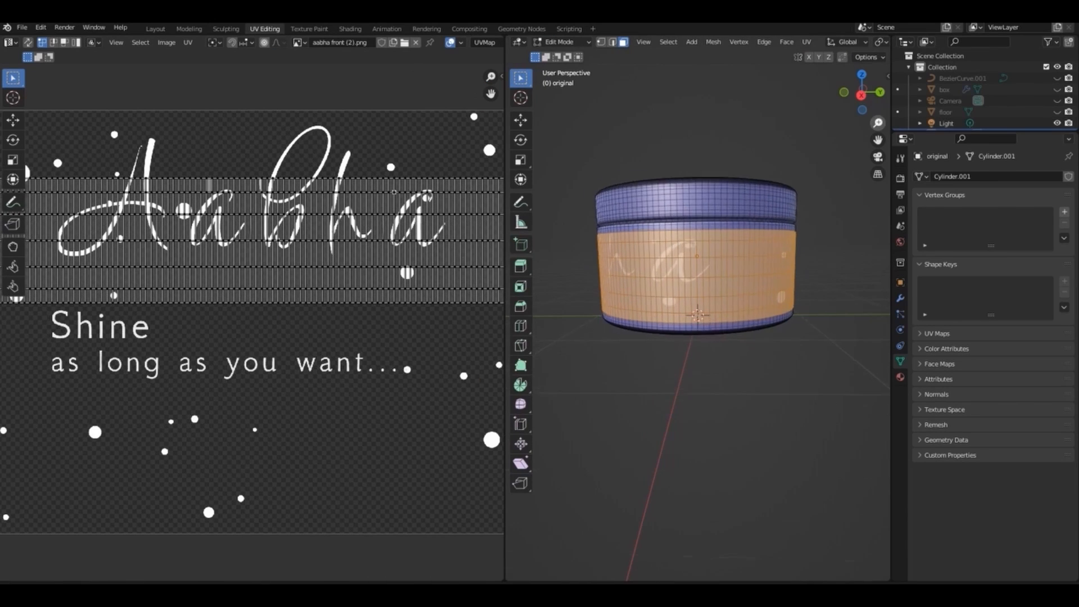
pyautogui.click(77, 44)
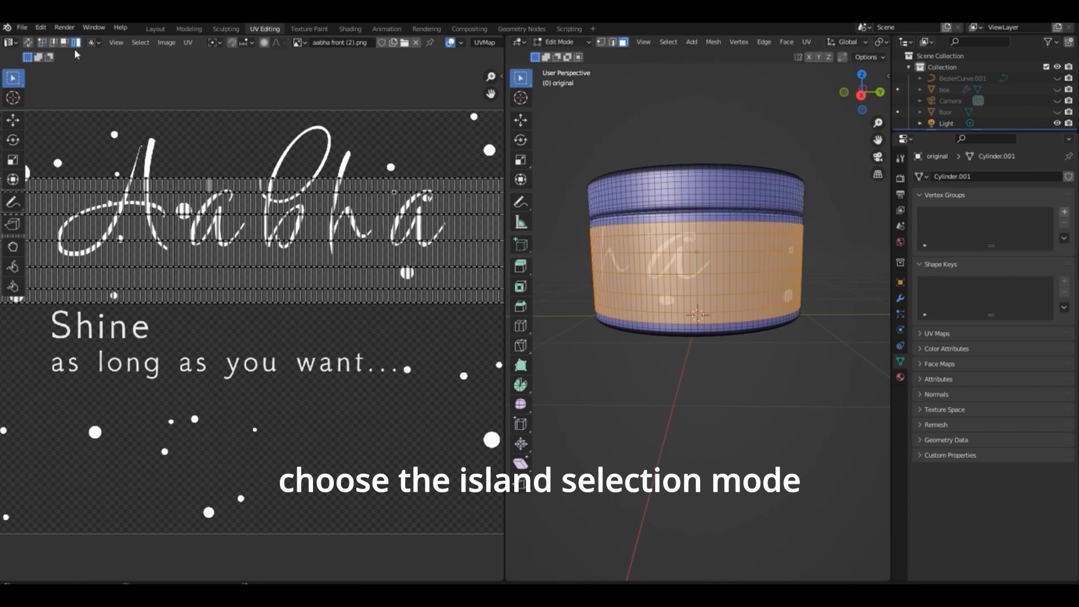
pyautogui.click(167, 217)
pyautogui.scroll(-3, 417, 252)
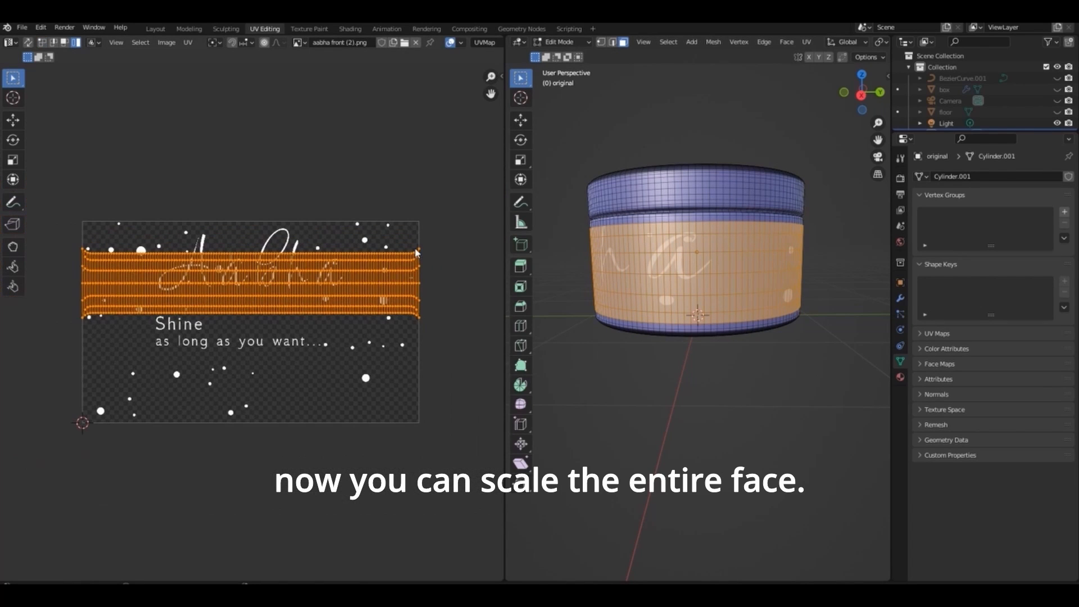
pyautogui.press('s')
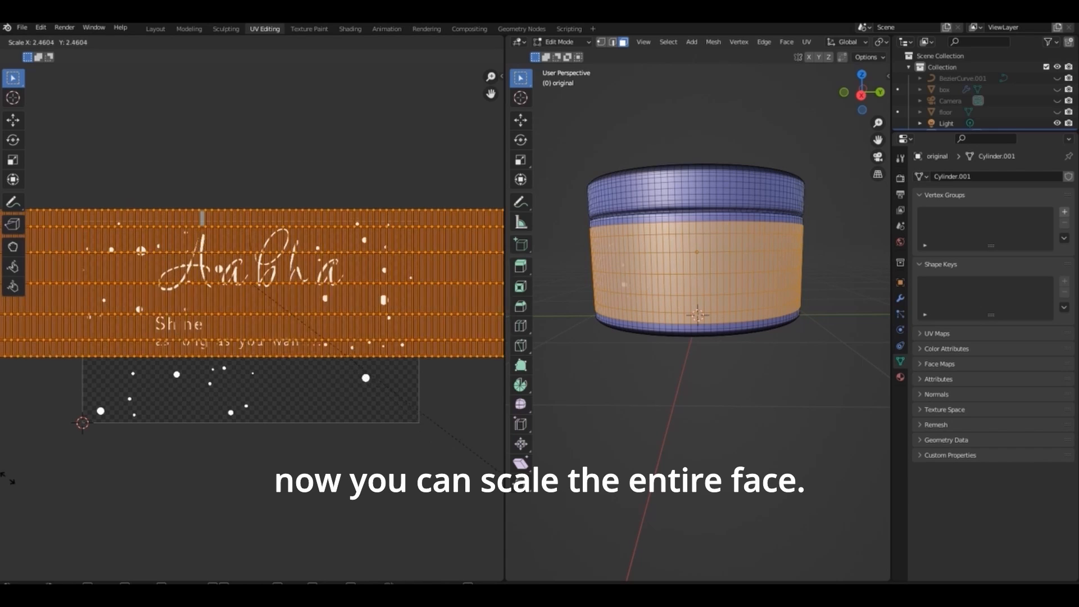
pyautogui.click(9, 479)
# Try moving the label's UV island along the X axis and undo the move.
pyautogui.press('g')
pyautogui.press('x')
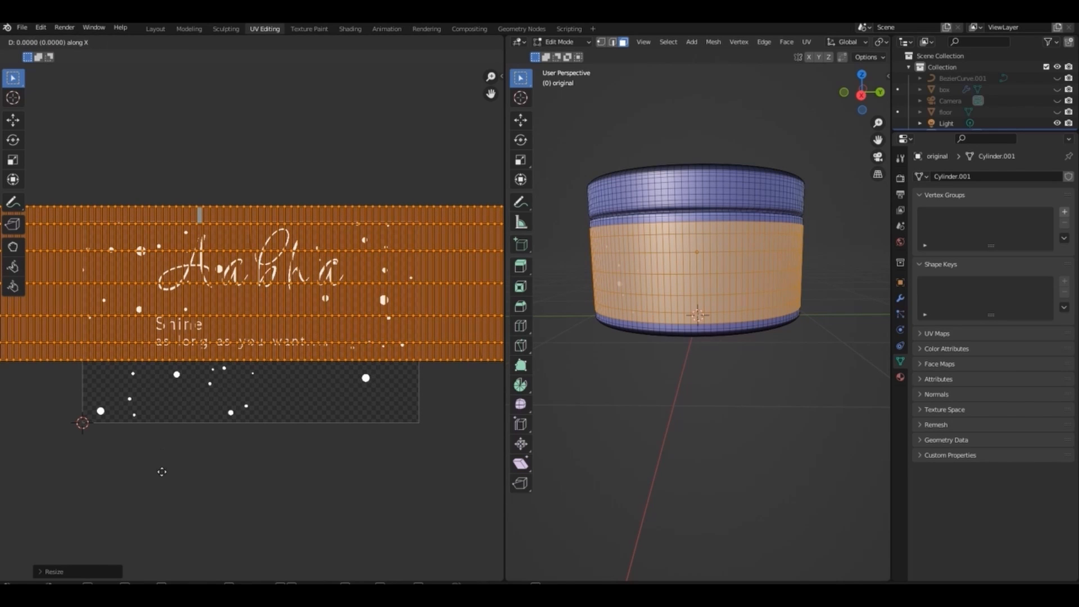
pyautogui.click(200, 467)
pyautogui.hotkey('ctrl', 'z')
# Move the label's UV island down along Y over the artwork and scale it up about 1.3 times.
pyautogui.press('g')
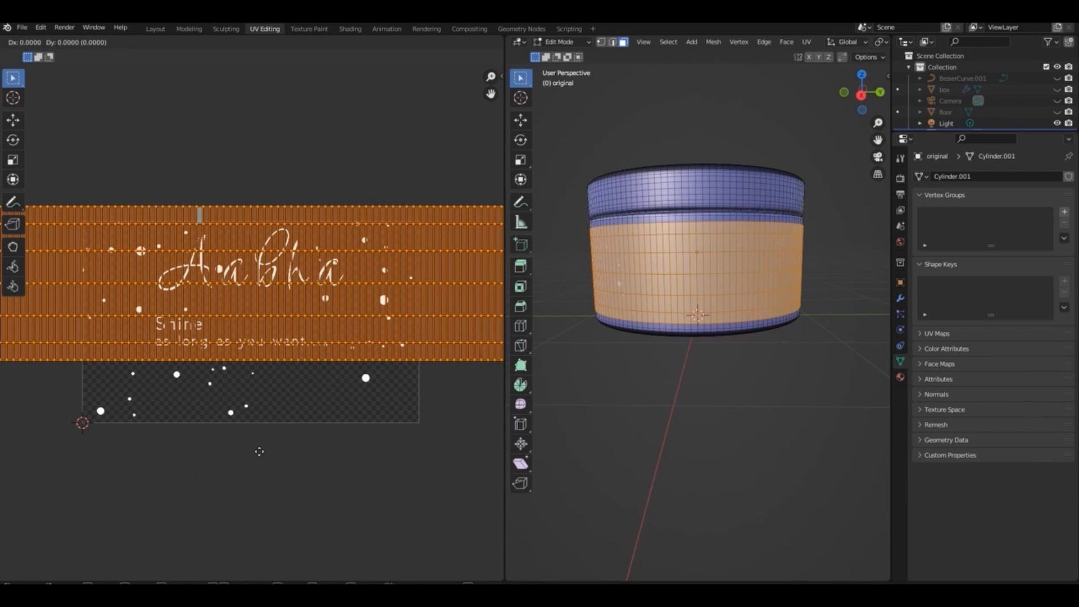
pyautogui.press('y')
pyautogui.click(259, 491)
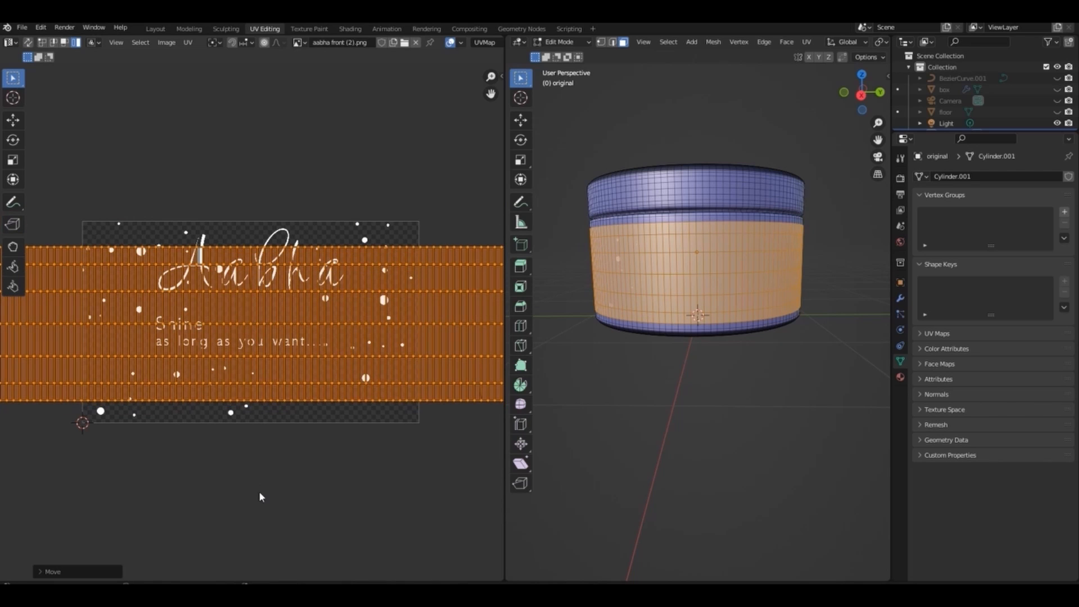
pyautogui.press('s')
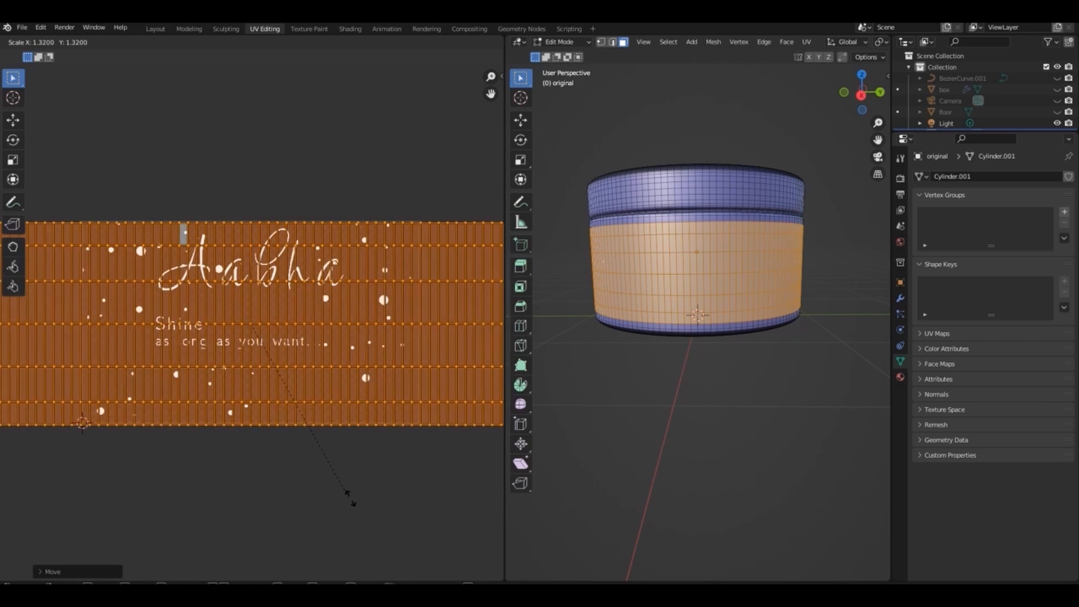
pyautogui.click(355, 499)
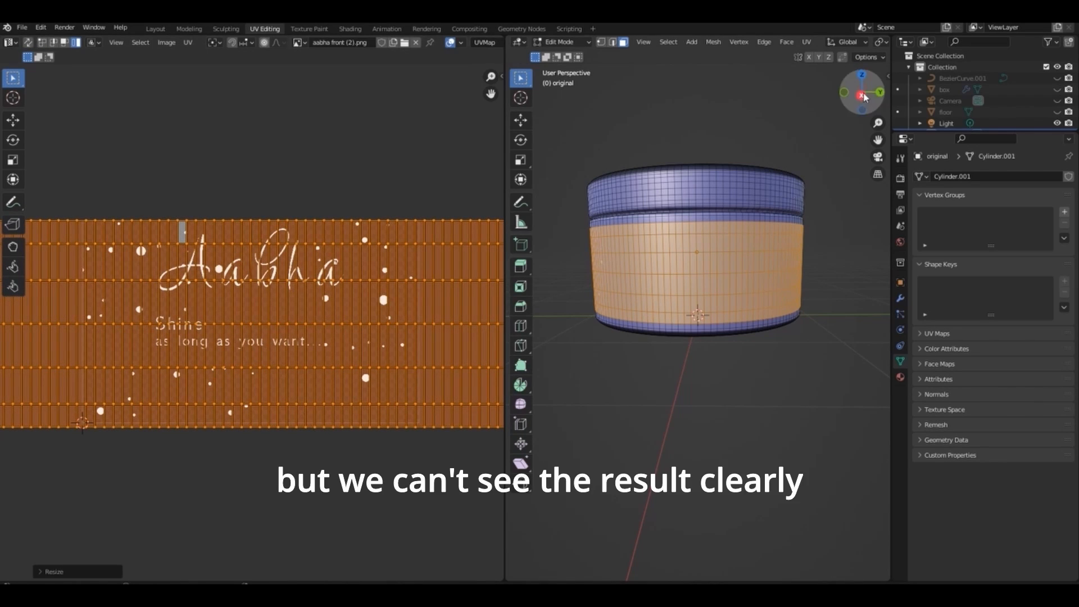
# Return to Object Mode and, in the Shading workspace, set the label mix node's Color1 to near-black.
pyautogui.moveTo(862, 92); pyautogui.dragTo(877, 116)
pyautogui.press('Tab')
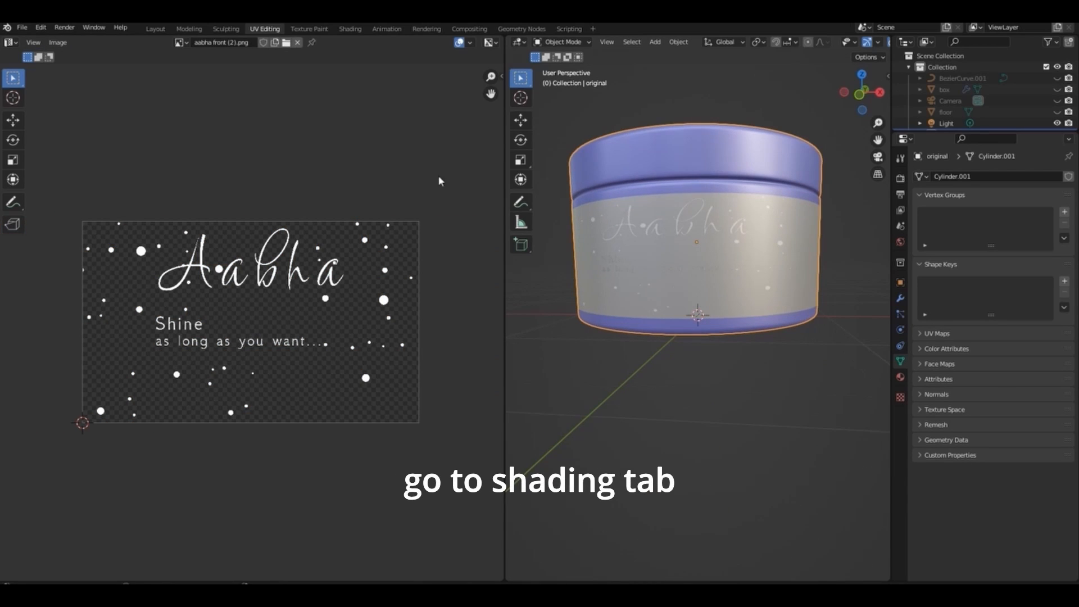
pyautogui.click(349, 29)
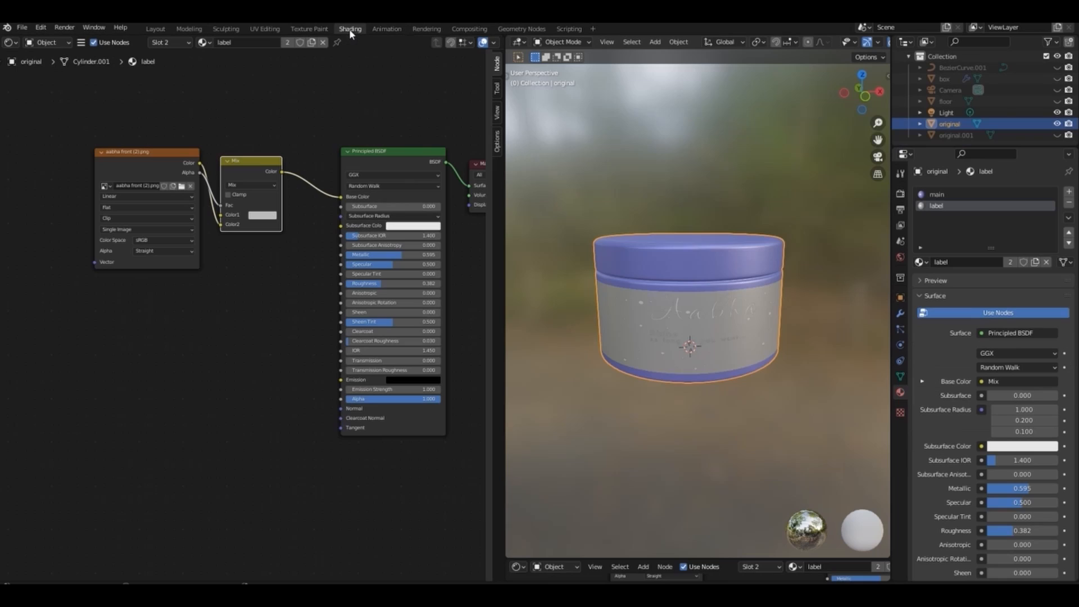
pyautogui.click(262, 216)
pyautogui.click(324, 151)
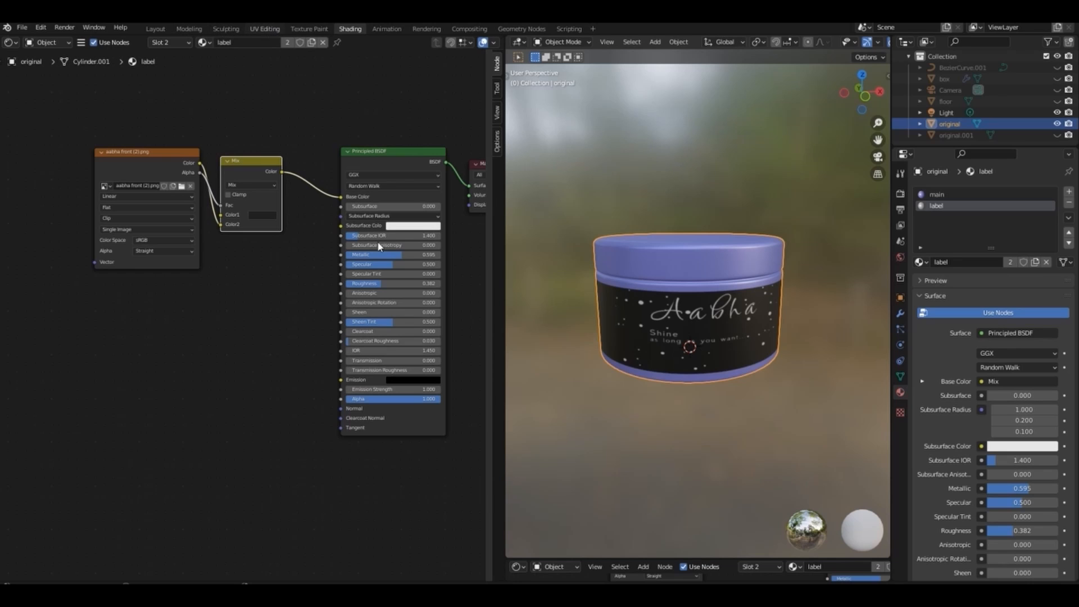
# In the UV Editing workspace, reopen the jar in Edit Mode and shift the label's UV island slightly up along Y.
pyautogui.click(270, 28)
pyautogui.press('Tab')
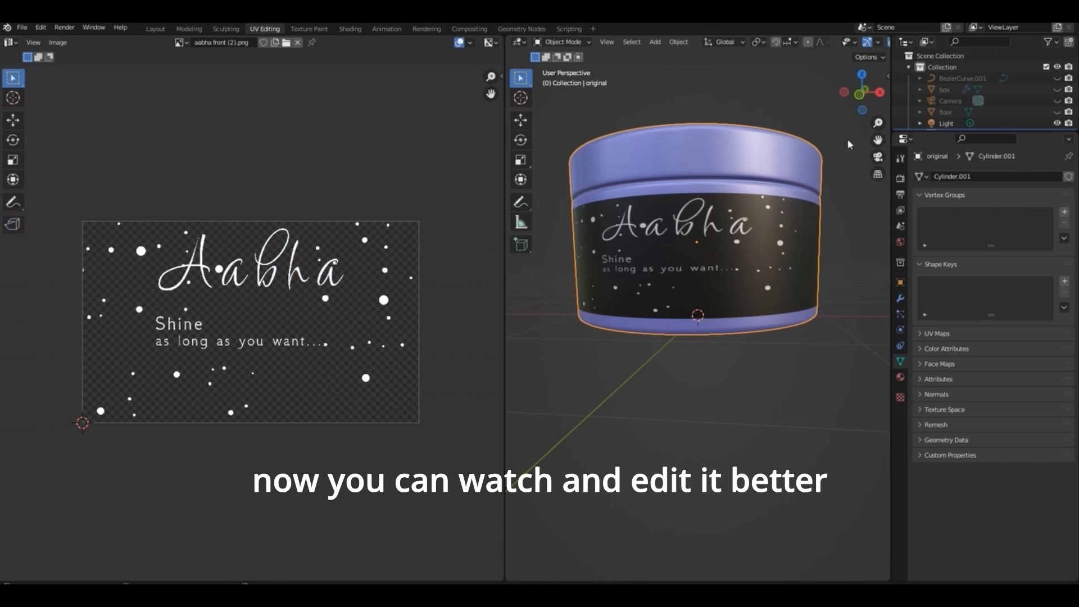
pyautogui.moveTo(856, 102)
pyautogui.mouseDown()
pyautogui.moveTo(878, 109)
pyautogui.moveTo(750, 111)
pyautogui.moveTo(855, 108)
pyautogui.mouseUp()
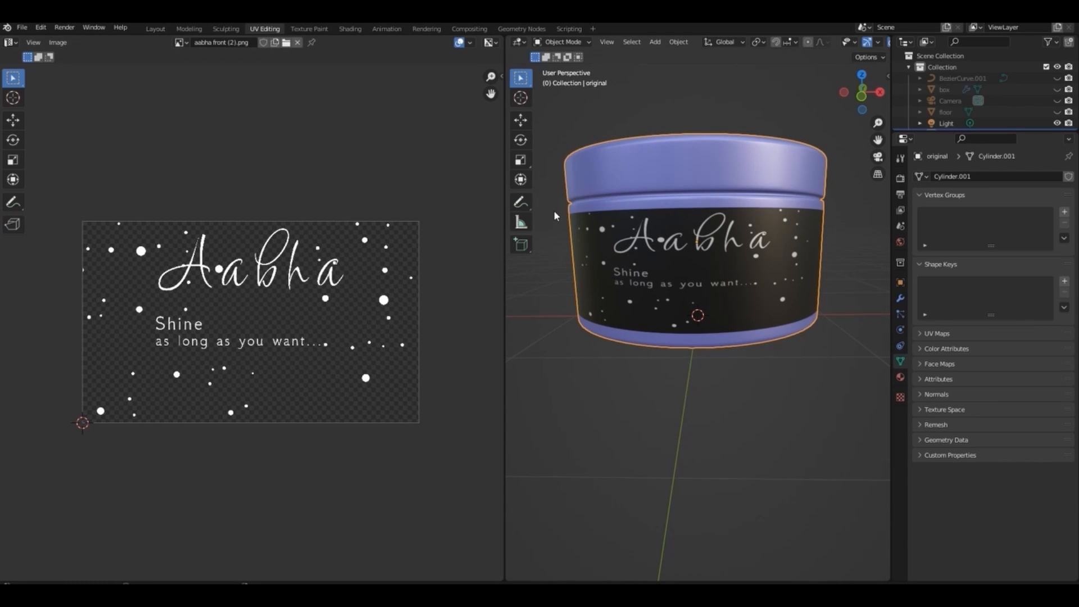
pyautogui.moveTo(862, 93)
pyautogui.mouseDown()
pyautogui.moveTo(837, 94)
pyautogui.moveTo(861, 94)
pyautogui.mouseUp()
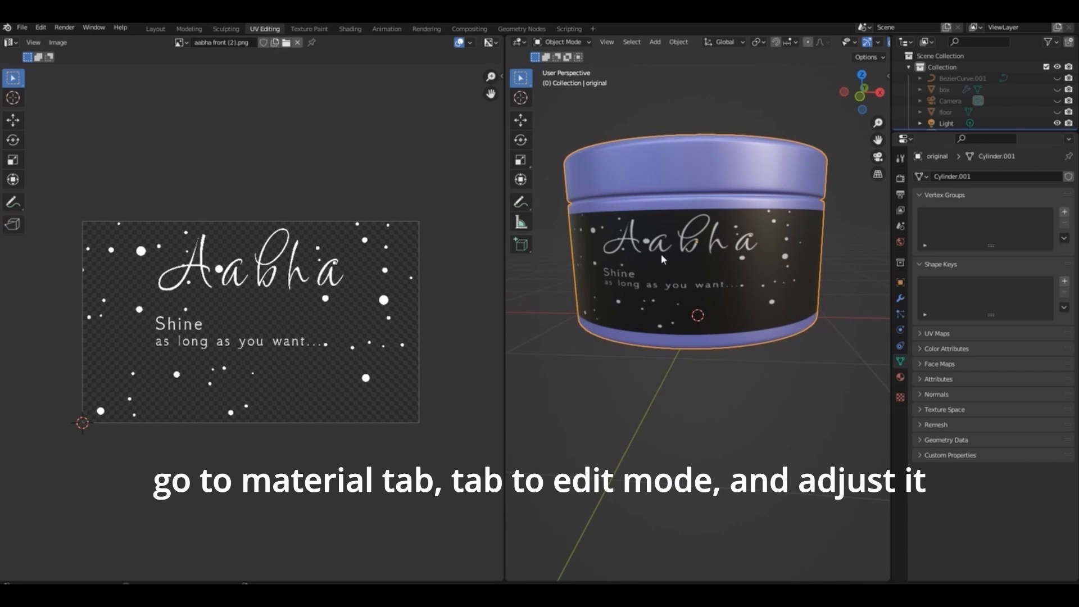
pyautogui.click(900, 377)
pyautogui.press('Tab')
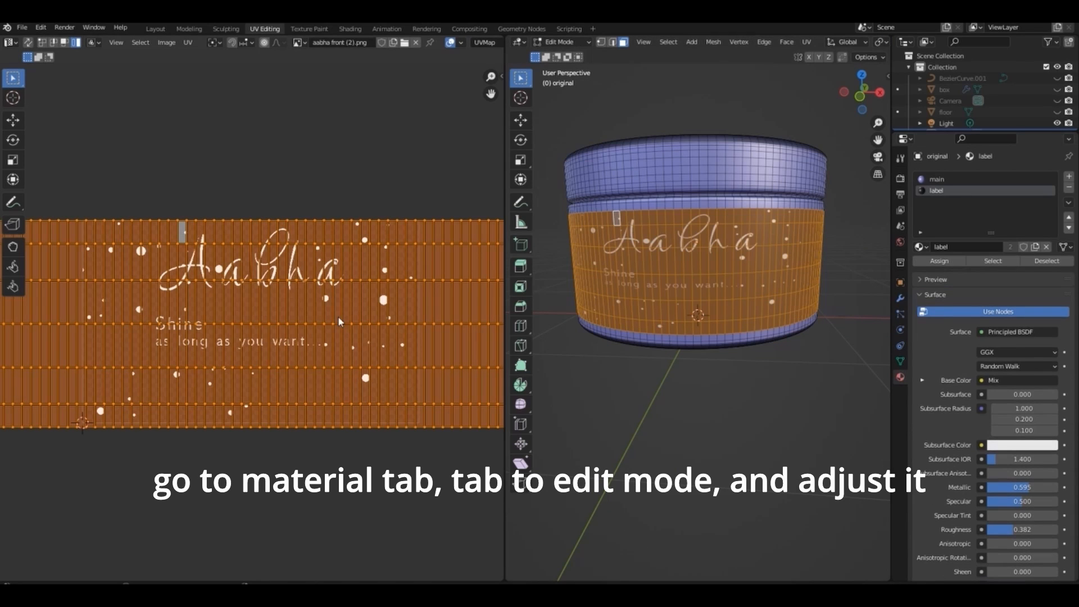
pyautogui.press('g')
pyautogui.press('y')
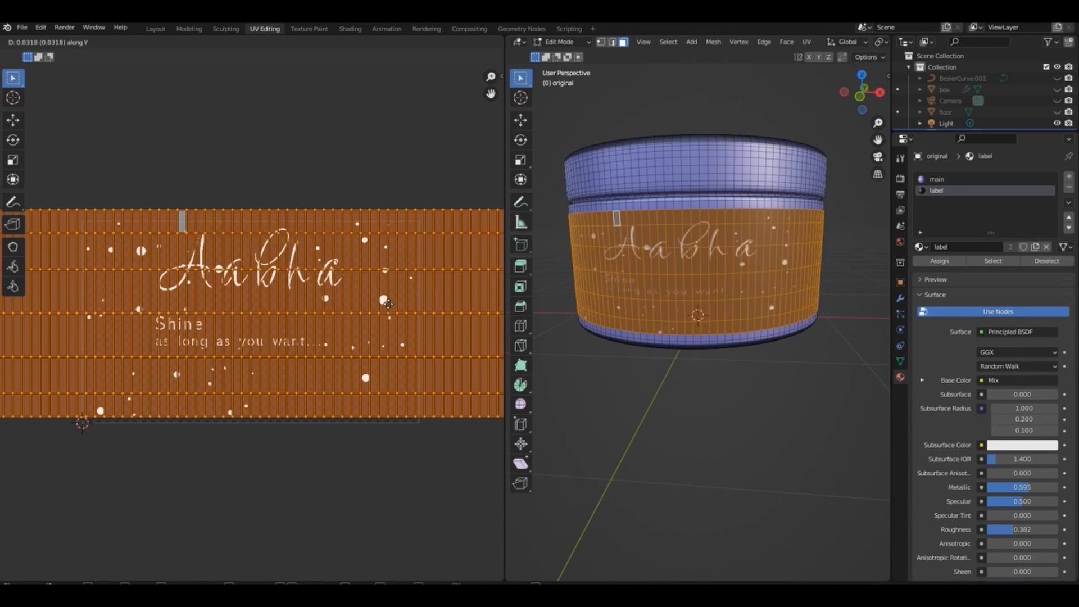
pyautogui.click(389, 268)
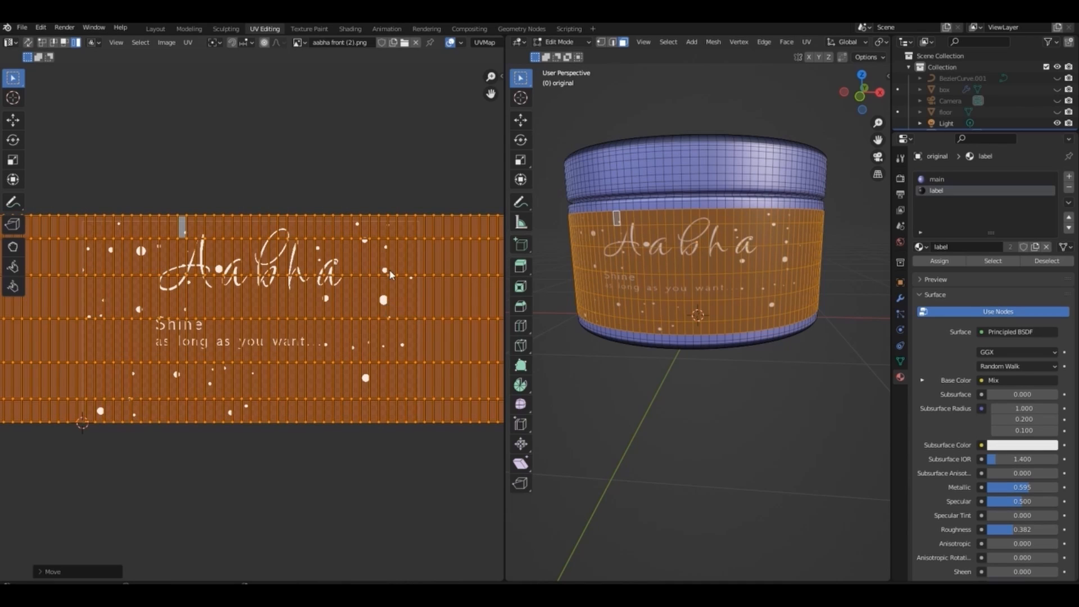
# Leave Edit Mode and, in the Shading workspace, set the label mix node's Color1 to the main material's light blue-violet.
pyautogui.press('Tab')
pyautogui.click(339, 29)
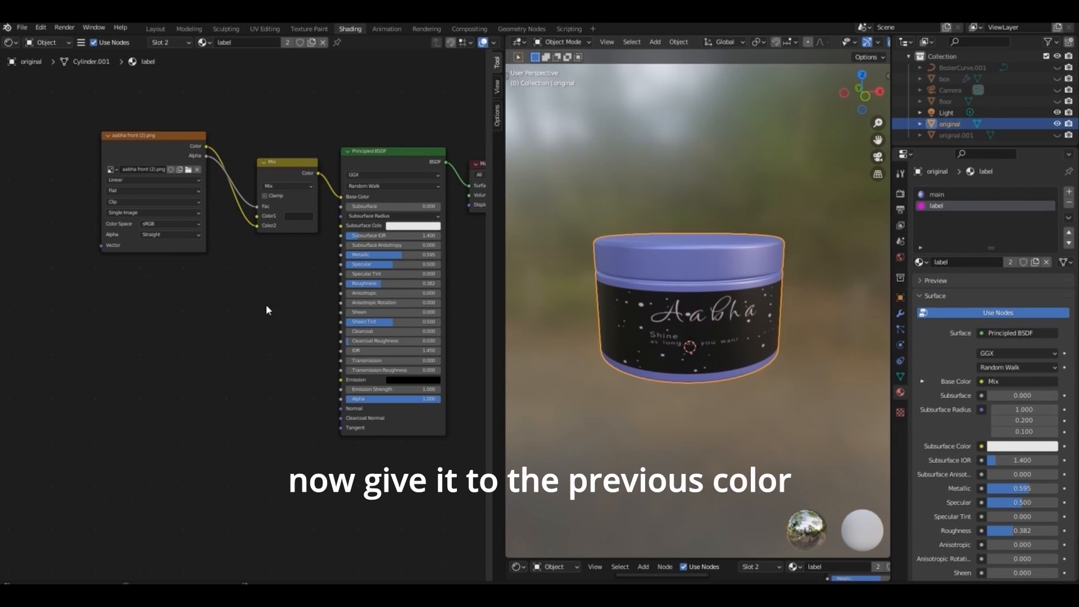
pyautogui.click(298, 216)
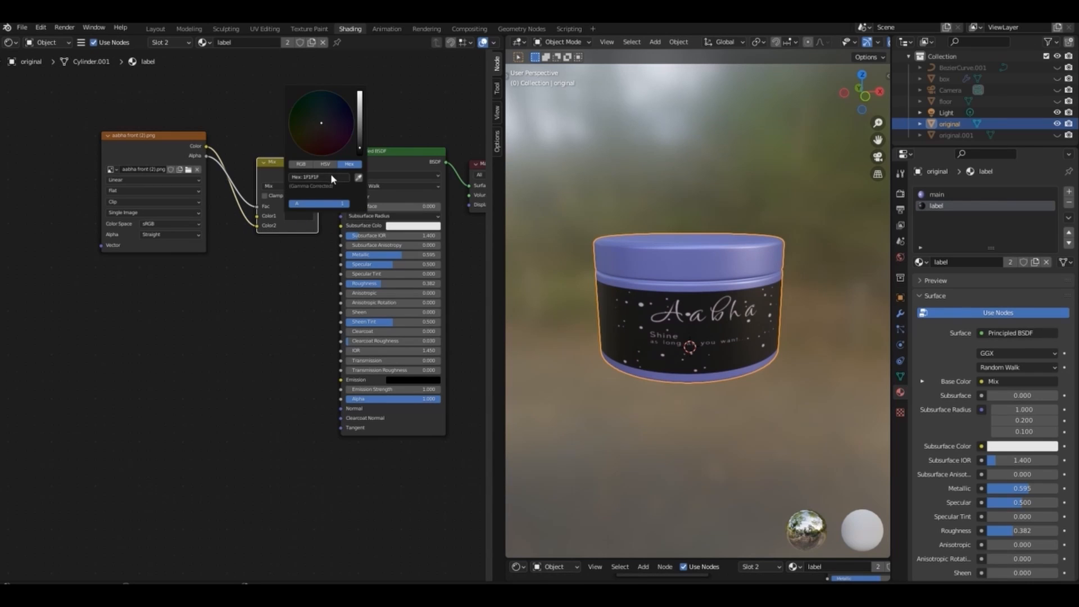
pyautogui.click(332, 175)
pyautogui.press('Return')
pyautogui.moveTo(867, 93); pyautogui.dragTo(829, 75)
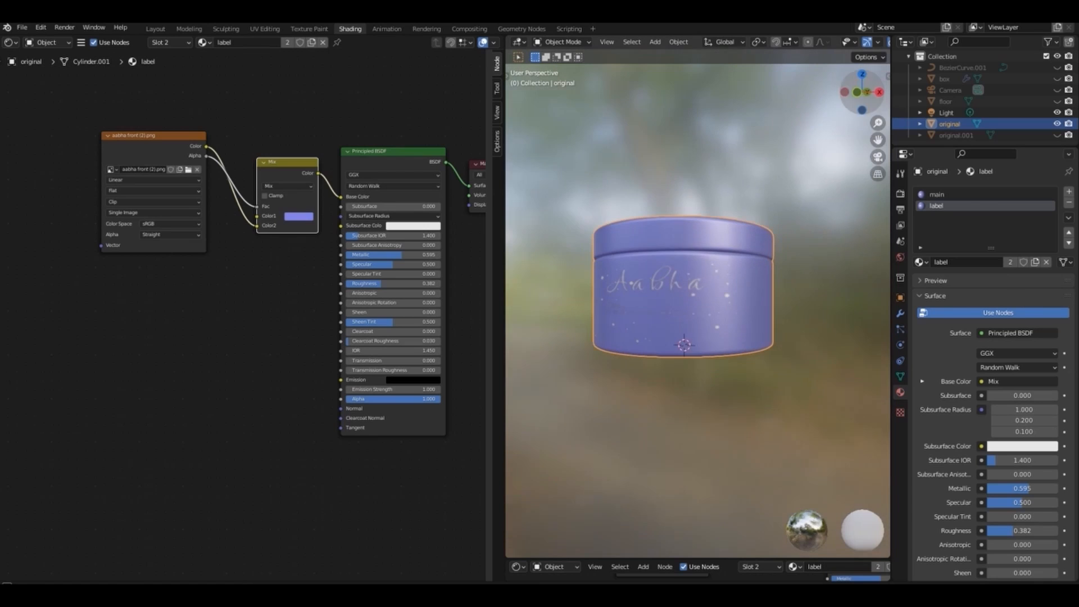
pyautogui.moveTo(878, 122); pyautogui.dragTo(864, 96)
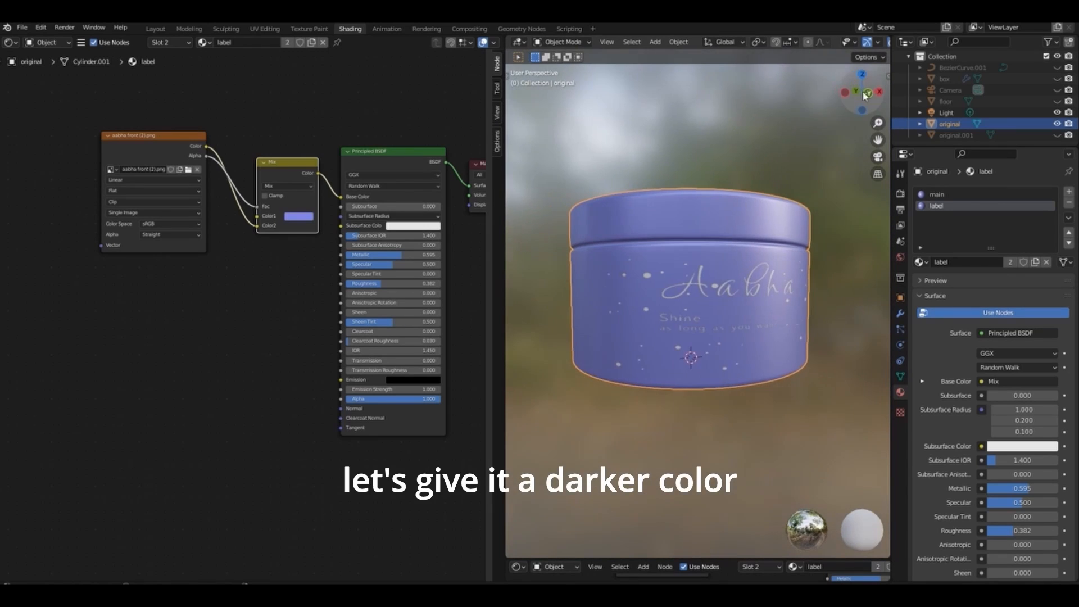
# Darken the label mix node's Color1 to hex 31356F and copy the hex value.
pyautogui.click(302, 219)
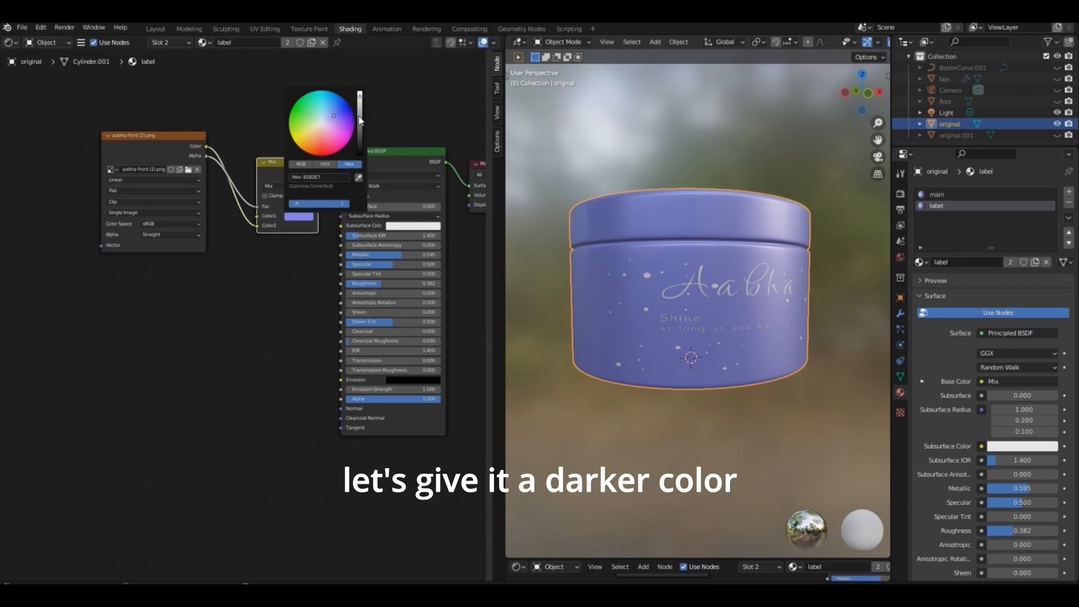
pyautogui.moveTo(360, 119)
pyautogui.mouseDown()
pyautogui.moveTo(338, 117)
pyautogui.moveTo(360, 127)
pyautogui.mouseUp()
pyautogui.click(331, 178)
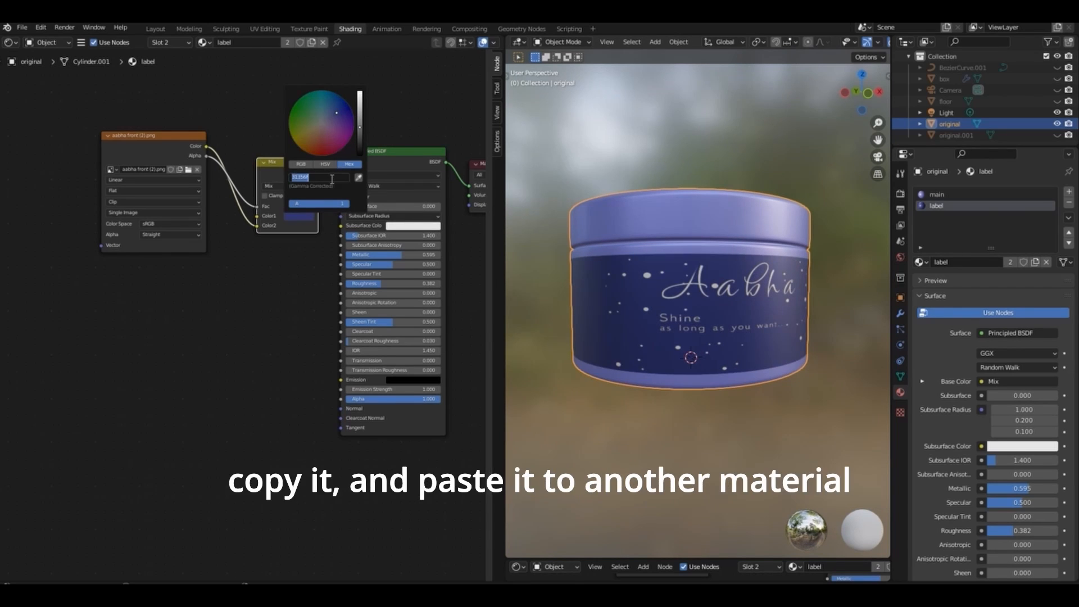
pyautogui.hotkey('ctrl', 'c')
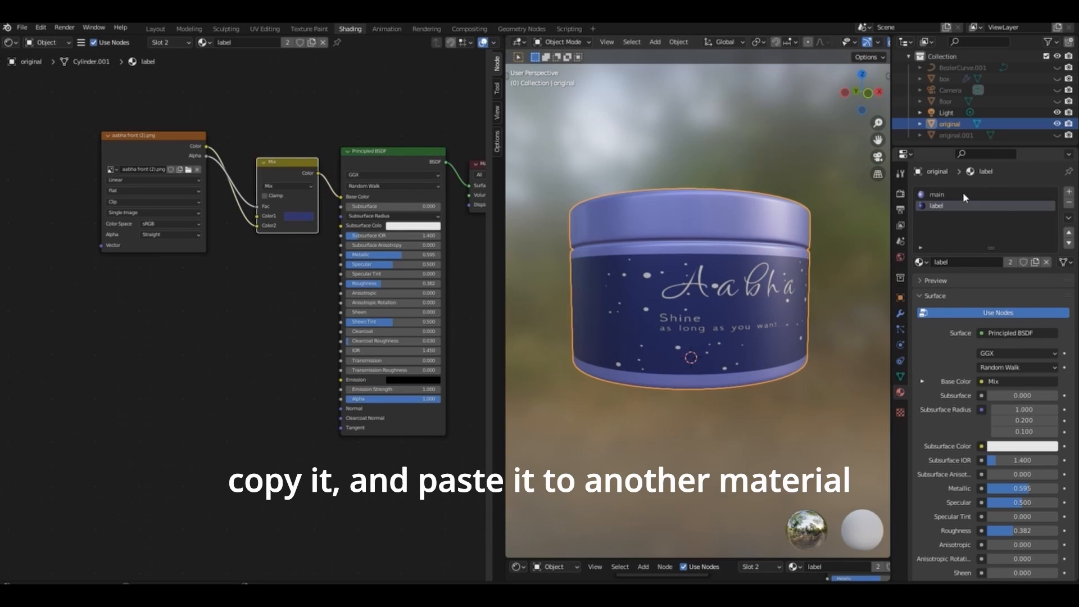
# Paste hex 31356F as the main material's Base Color, check the jar from several angles, and deselect it.
pyautogui.click(937, 194)
pyautogui.click(172, 186)
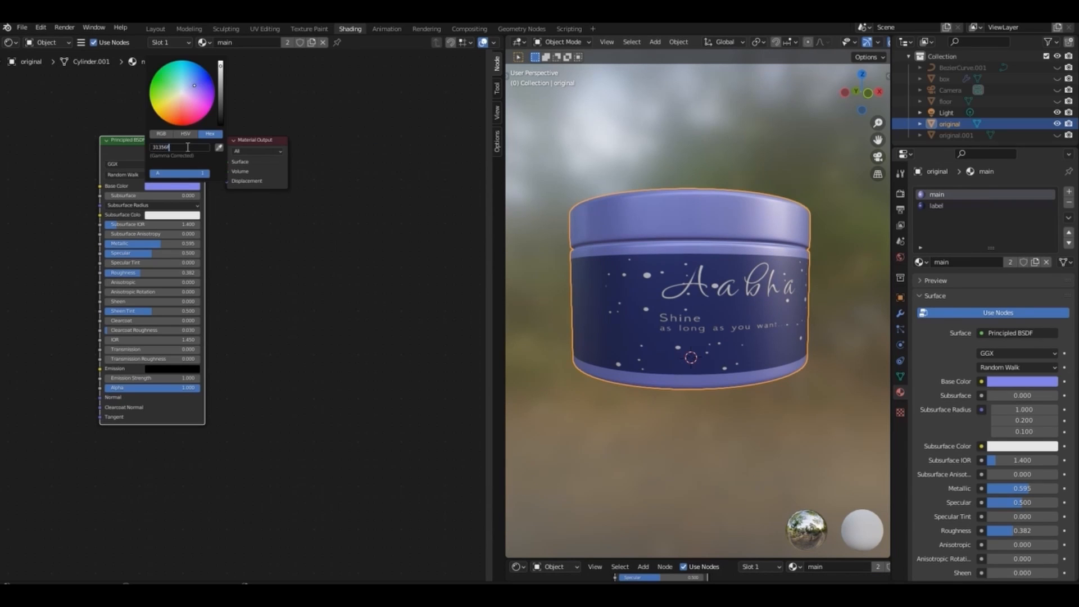
pyautogui.press('Return')
pyautogui.moveTo(864, 95); pyautogui.dragTo(849, 100)
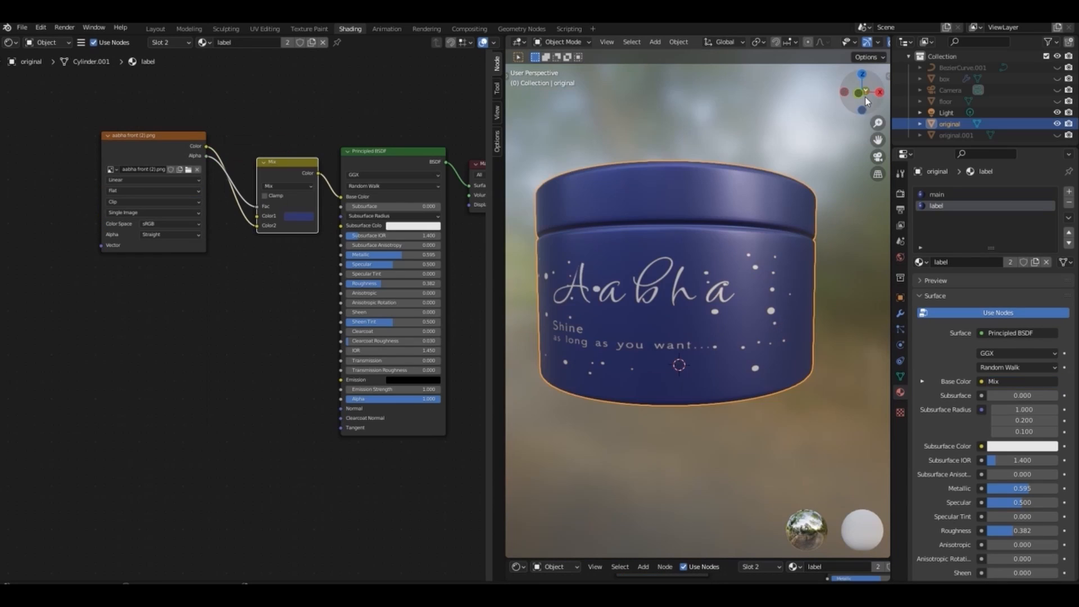
pyautogui.moveTo(866, 101); pyautogui.dragTo(845, 126)
pyautogui.click(778, 150)
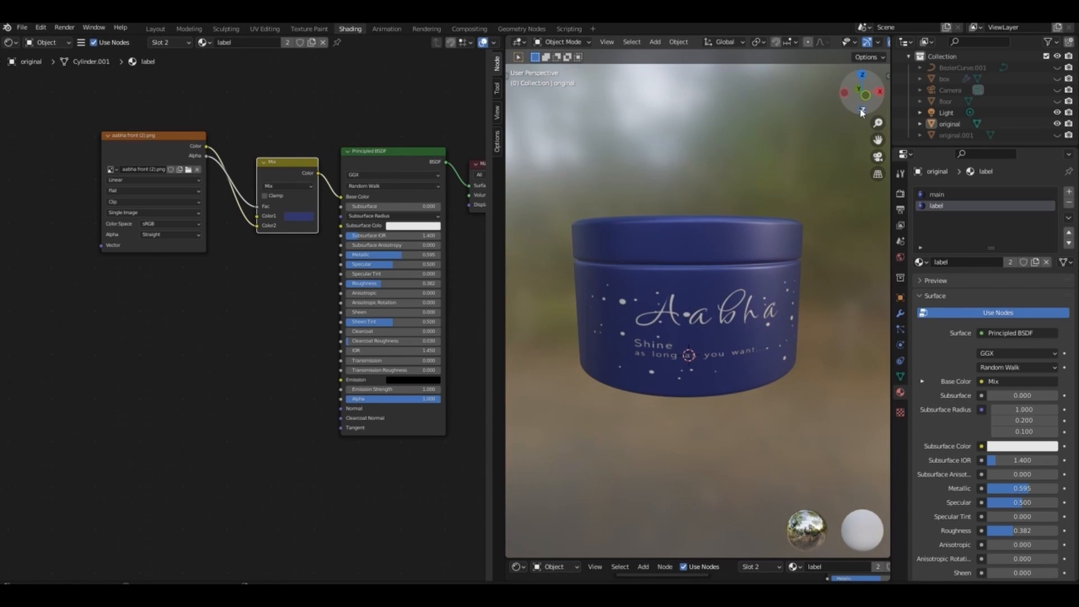
# Hide the object named original, unhide and select the box, and move it to the middle of the view.
pyautogui.click(1006, 124)
pyautogui.click(1056, 124)
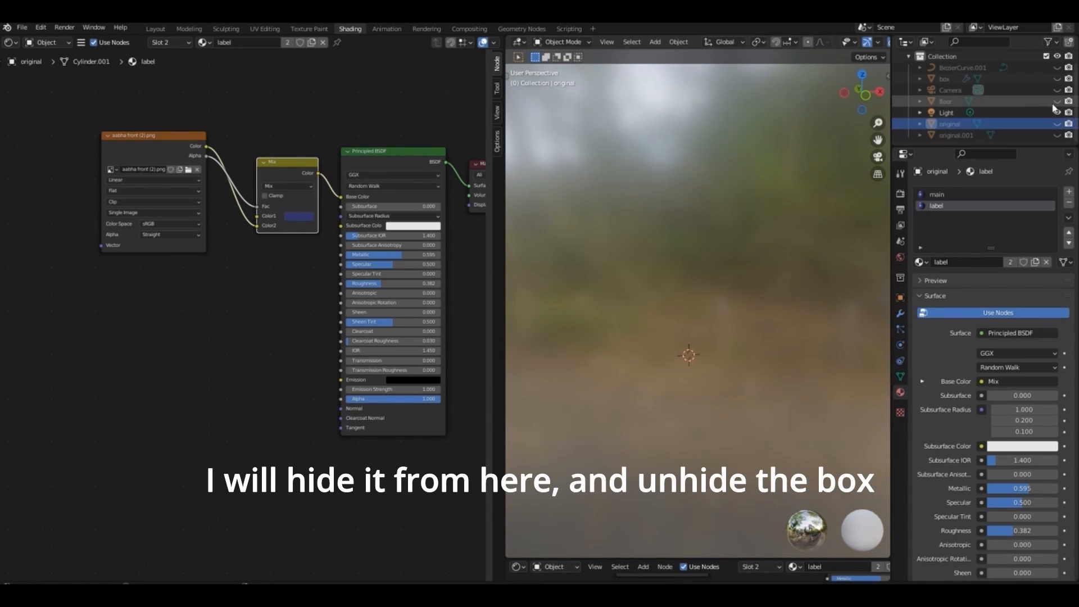
pyautogui.click(1057, 78)
pyautogui.click(1016, 79)
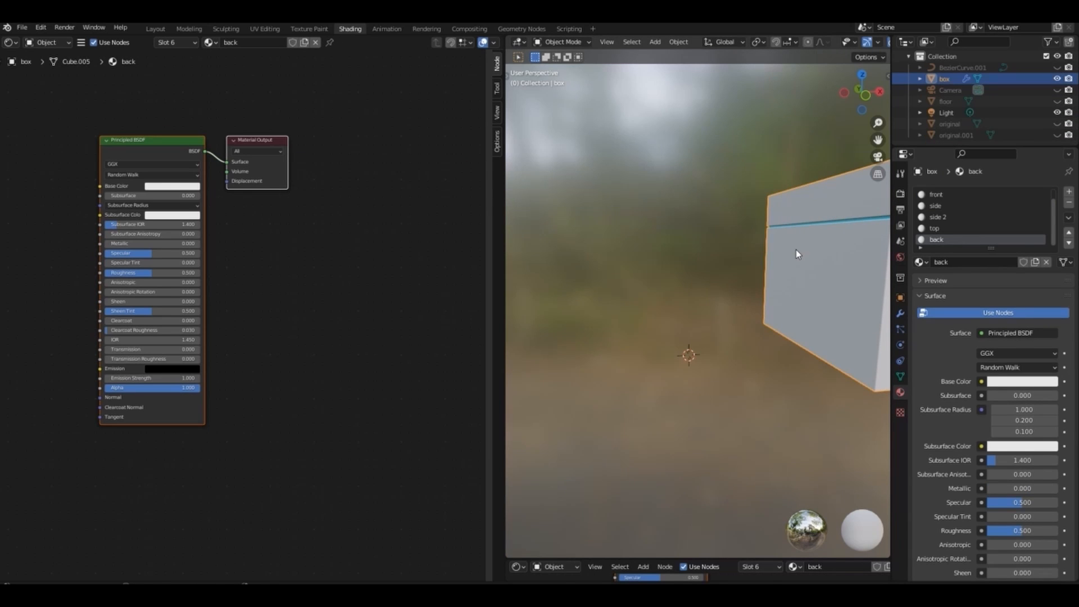
pyautogui.press('g')
pyautogui.click(870, 257)
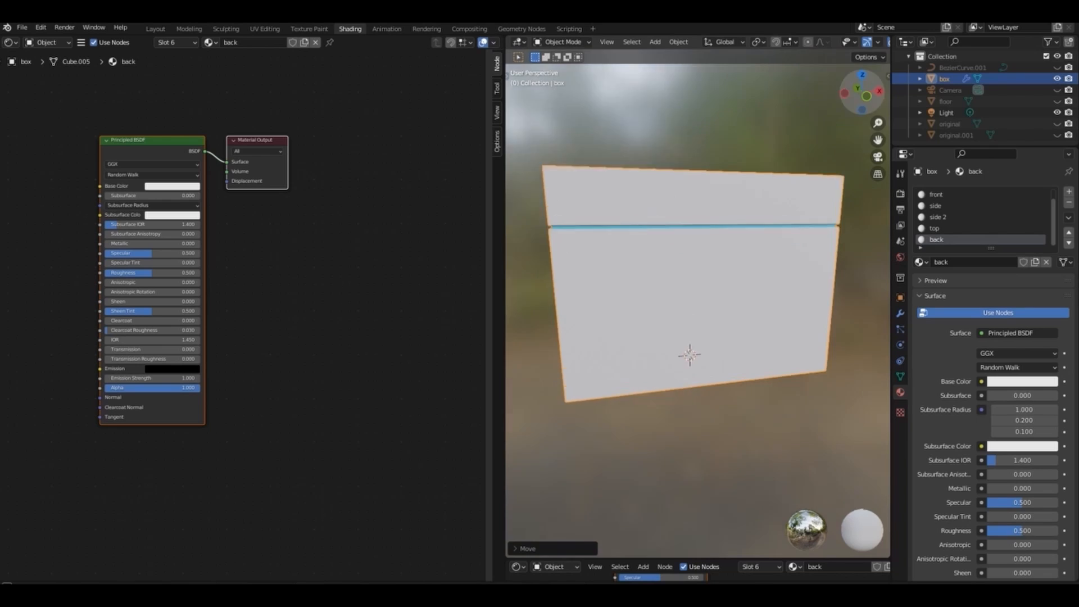
pyautogui.moveTo(863, 93); pyautogui.dragTo(848, 102)
# Set the Base Color of the box's main.001 material to the copied hex 31356F.
pyautogui.click(944, 195)
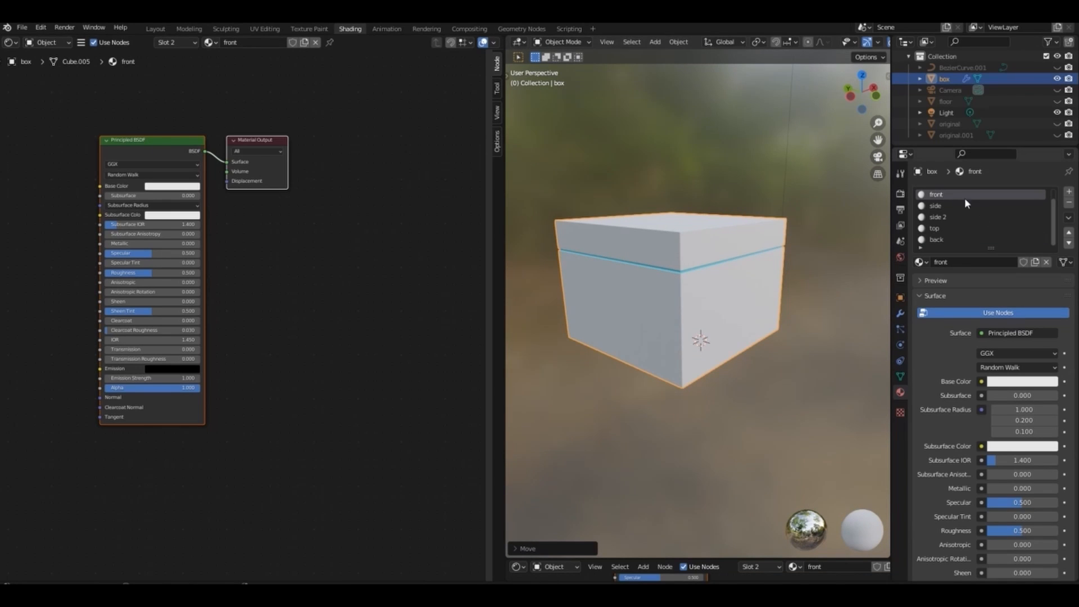
pyautogui.scroll(1, 956, 217)
pyautogui.click(949, 195)
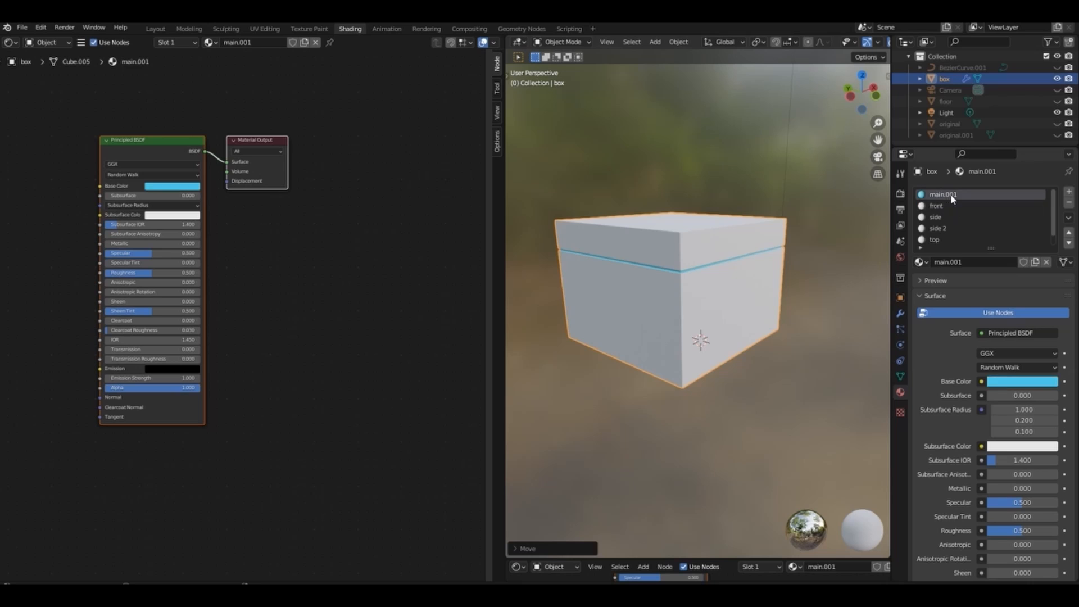
pyautogui.click(1013, 383)
pyautogui.press('Return')
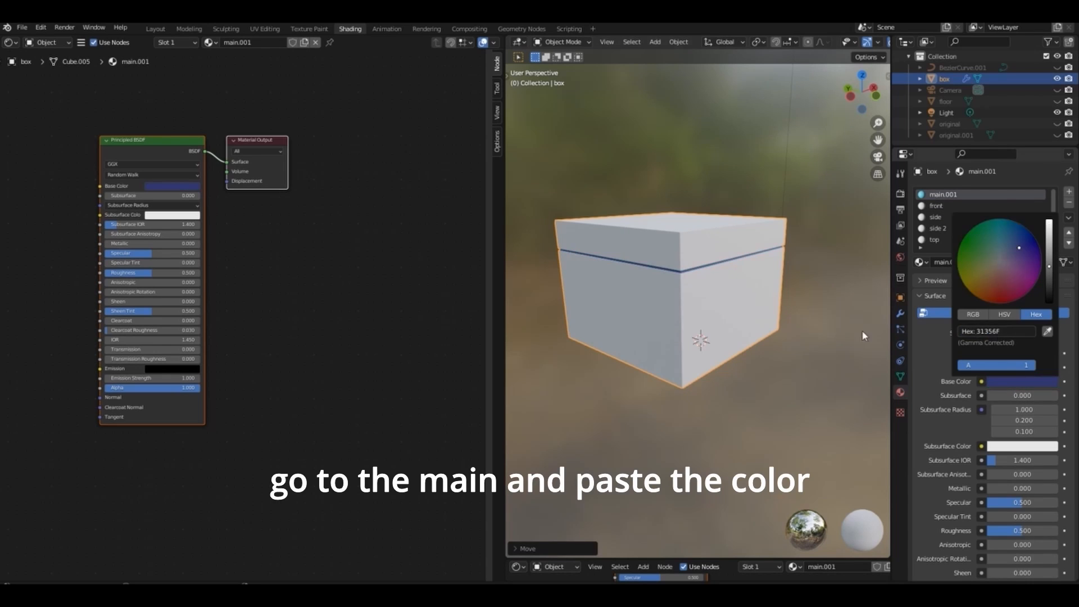
pyautogui.scroll(2, 852, 152)
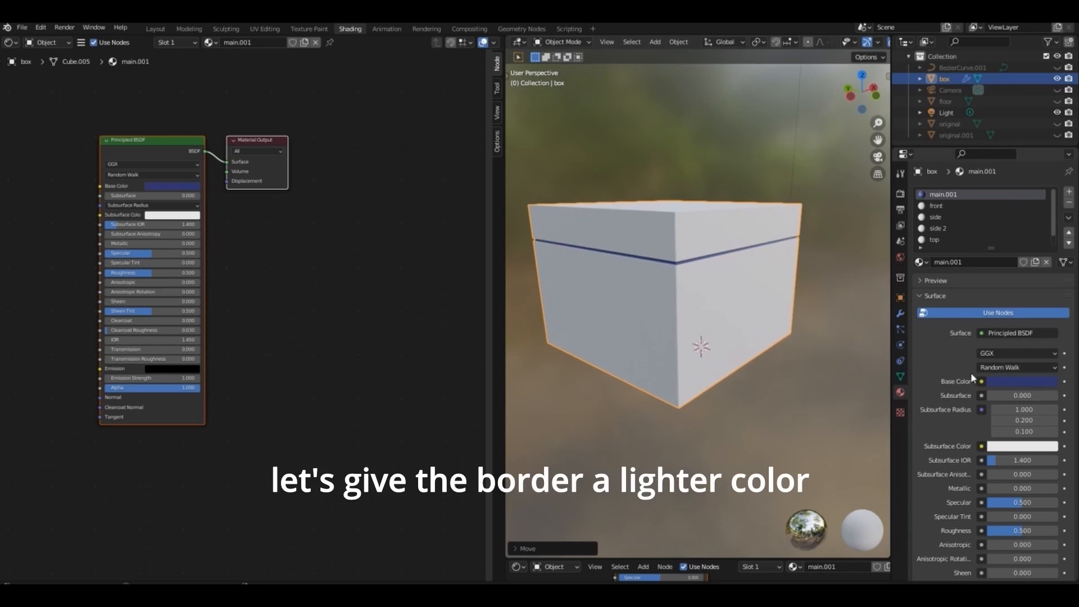
# Lighten the Base Color of the box's main.001 border material to hex 6870EB.
pyautogui.click(1003, 382)
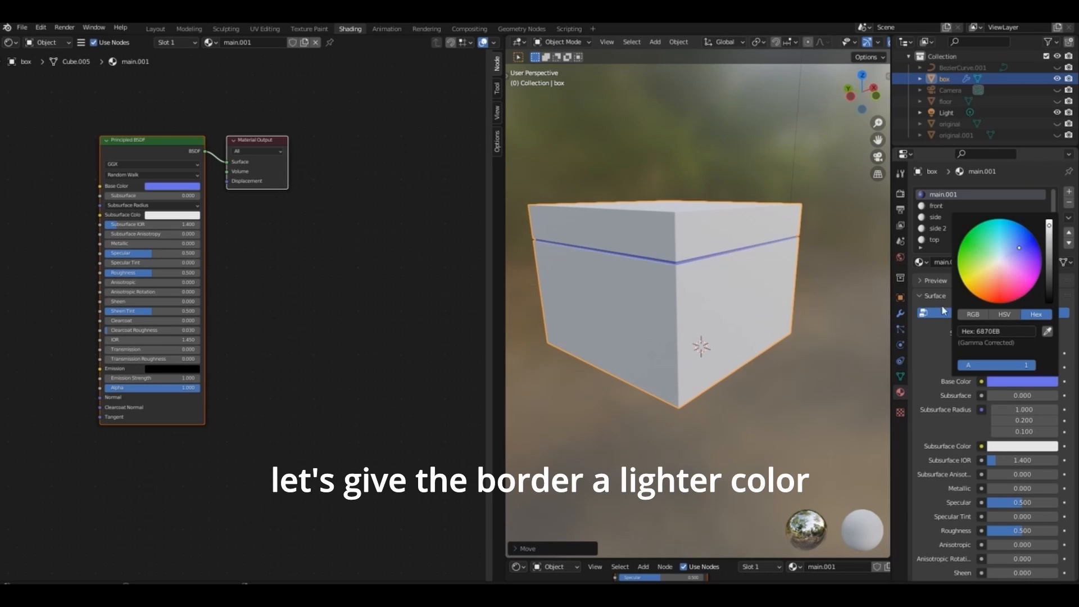
# Paste hex 31356F as the front material's Base Color and shift its shader nodes aside to free space.
pyautogui.click(935, 209)
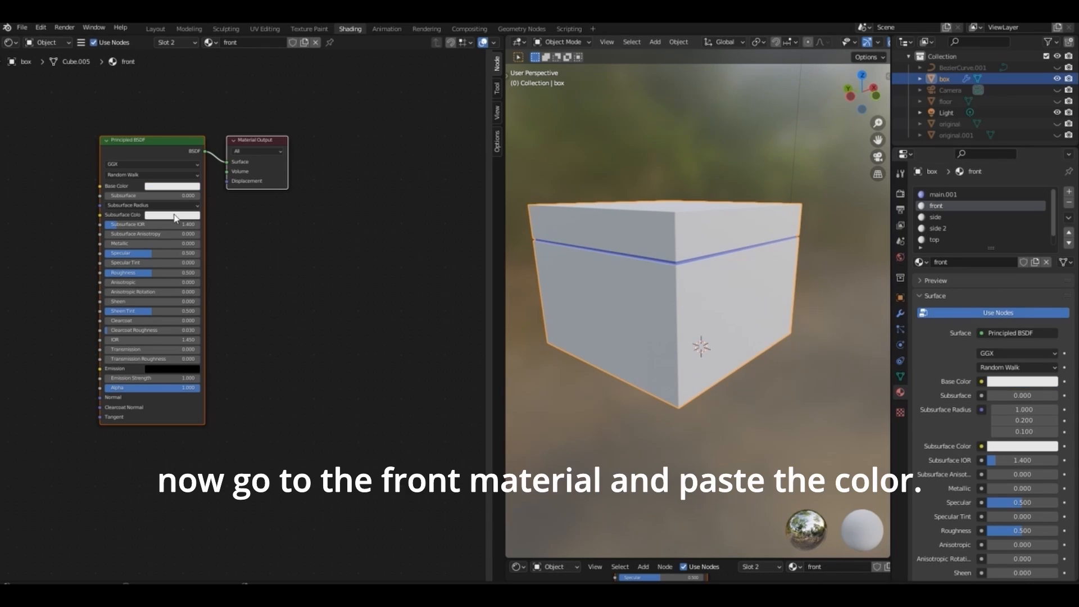
pyautogui.click(164, 192)
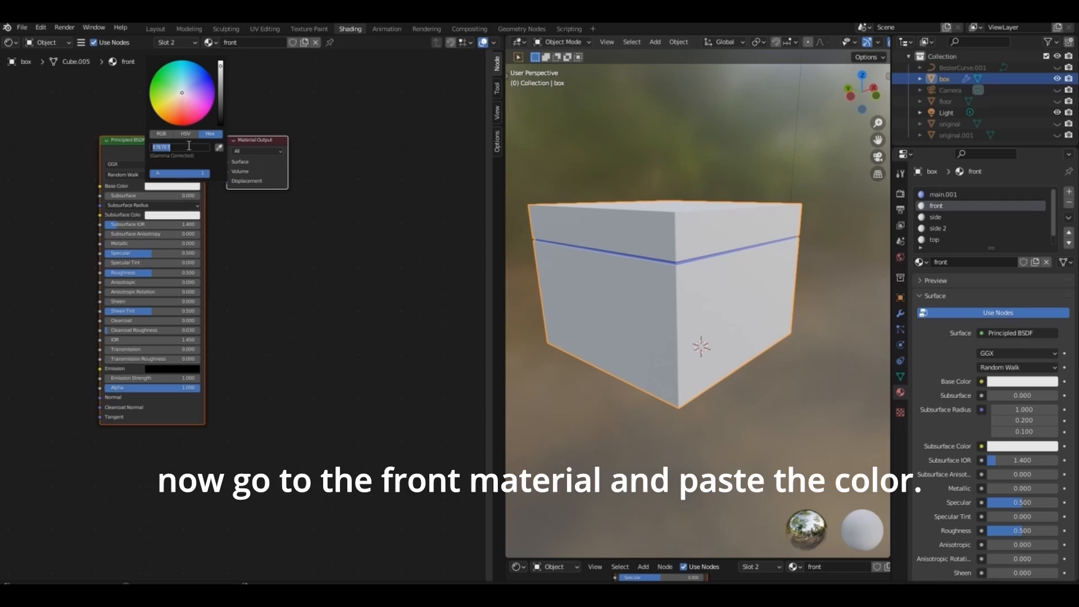
pyautogui.hotkey('ctrl', 'v')
pyautogui.press('Return')
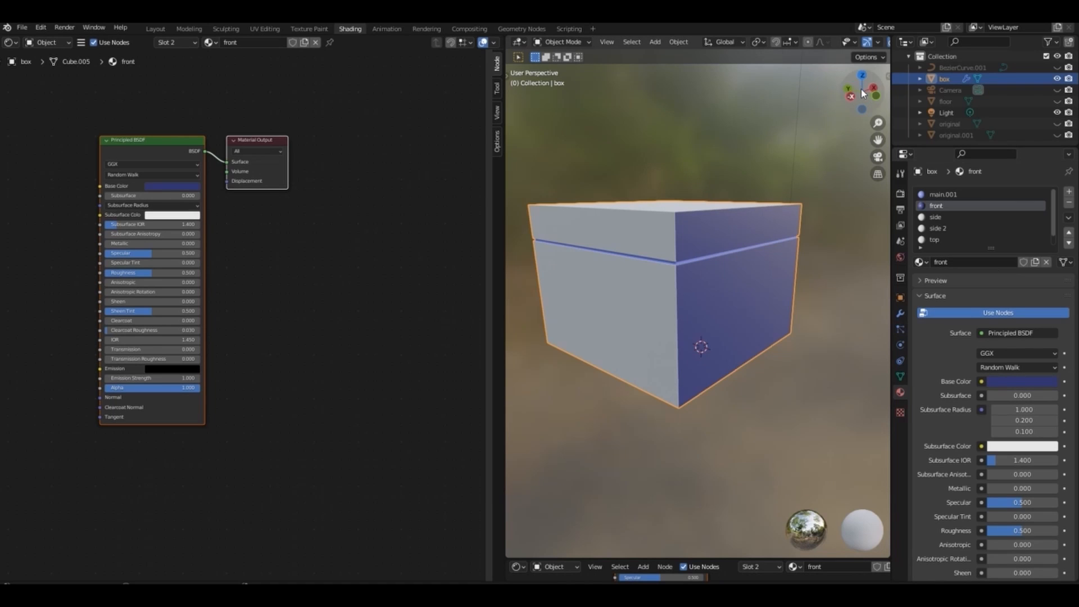
pyautogui.moveTo(864, 94); pyautogui.dragTo(834, 98)
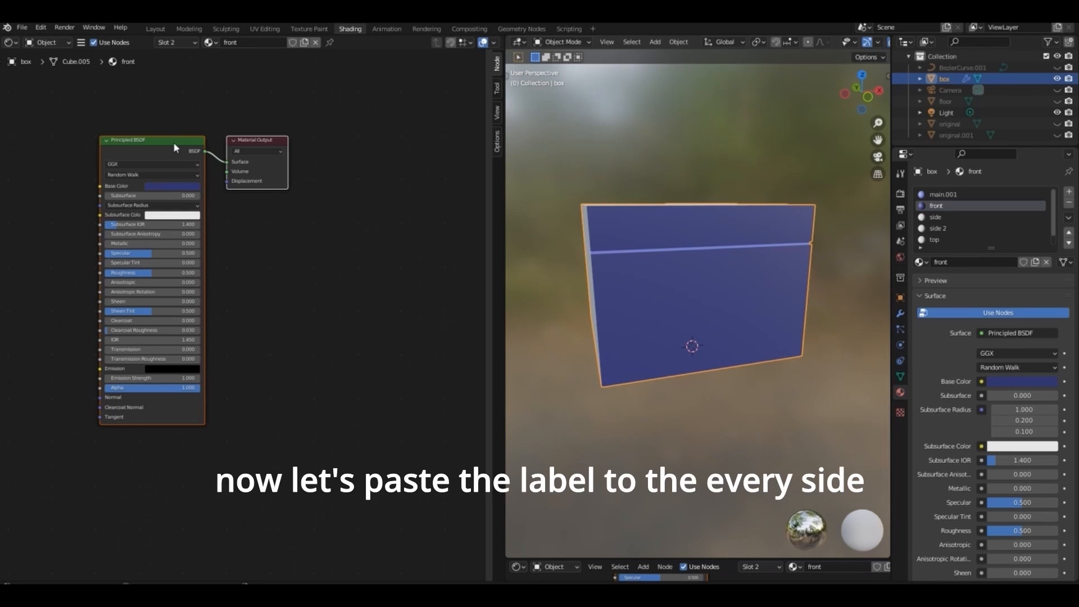
pyautogui.moveTo(175, 144); pyautogui.dragTo(376, 171)
pyautogui.click(186, 184)
pyautogui.hotkey('shift', 'a')
pyautogui.click(154, 183)
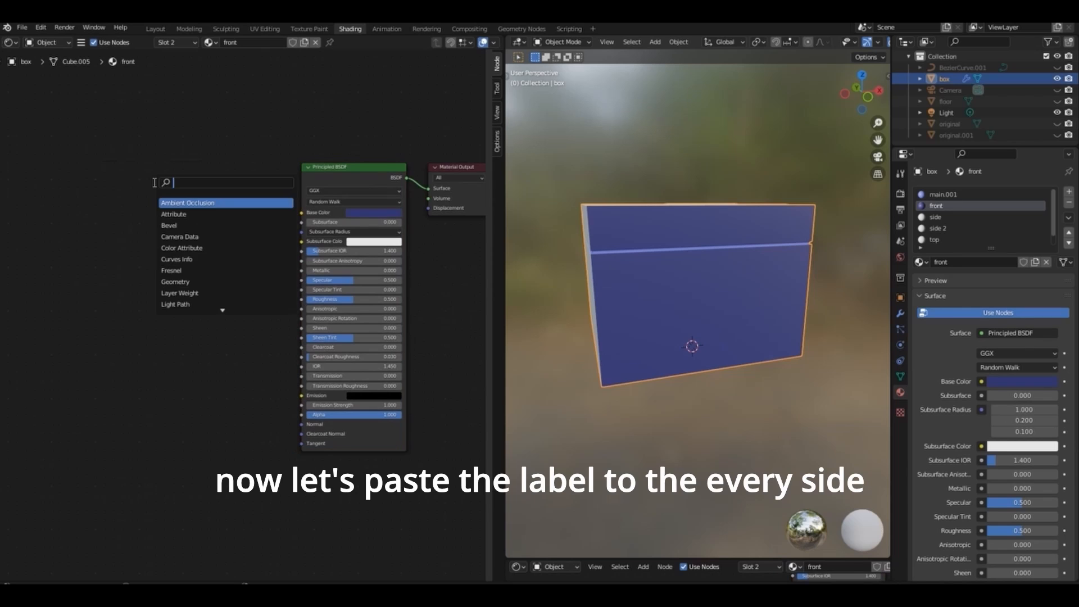
pyautogui.click(276, 110)
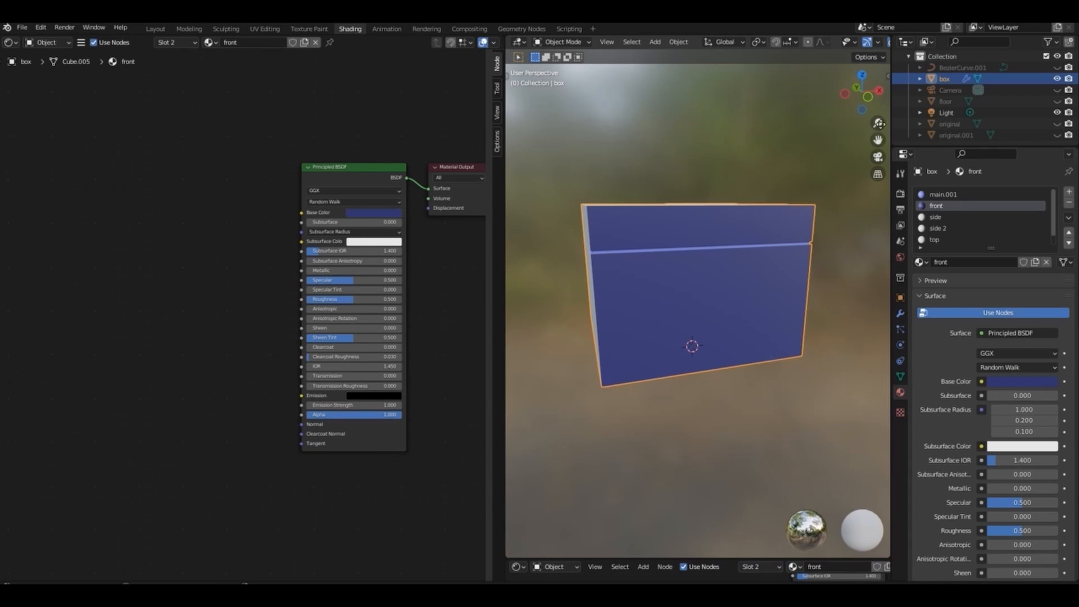
# Select the object named original and copy the image texture and Mix nodes from its label material.
pyautogui.moveTo(878, 123); pyautogui.dragTo(878, 141)
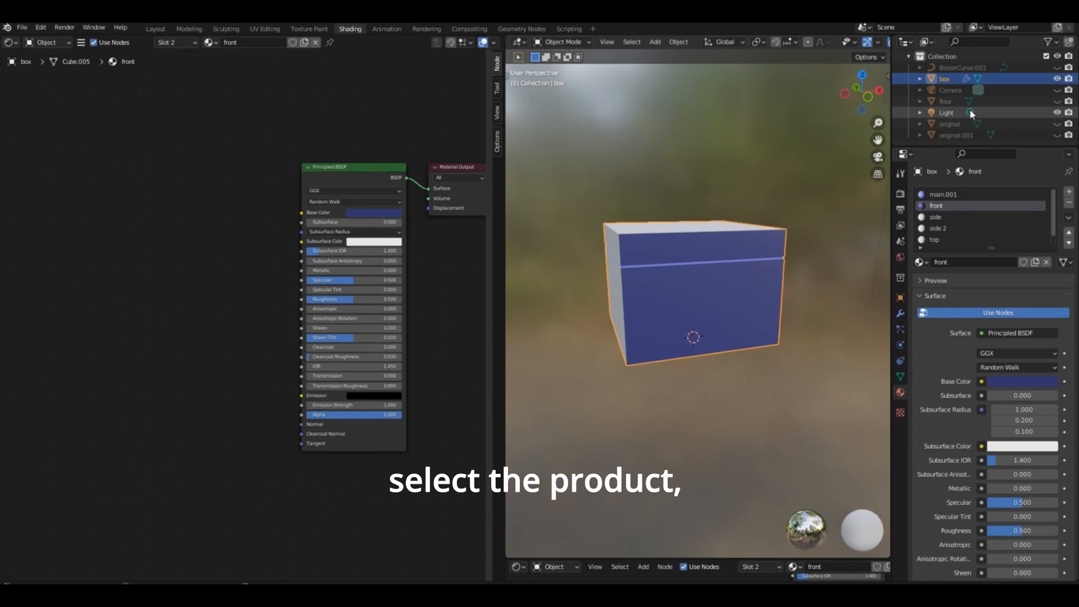
pyautogui.click(978, 121)
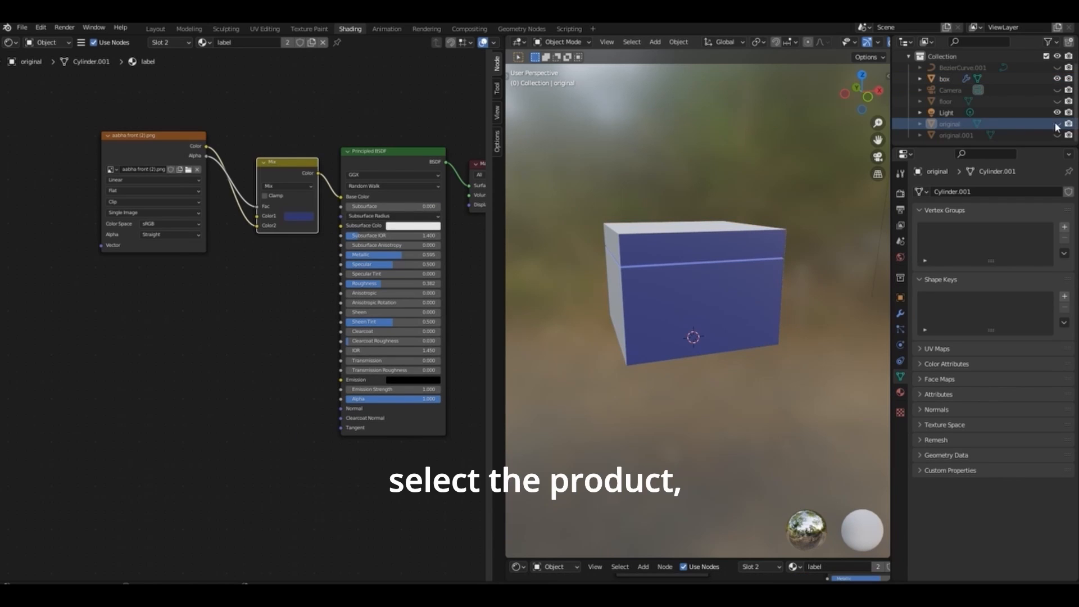
pyautogui.moveTo(104, 111); pyautogui.dragTo(288, 186)
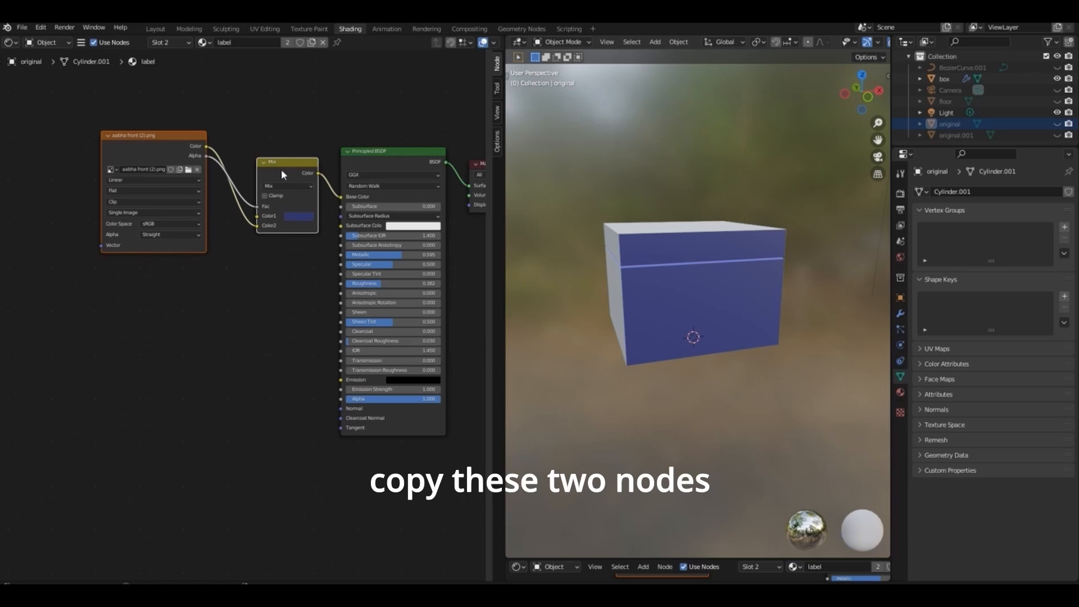
# Paste the two copied nodes into the box's front material and connect the Mix node's Color output to Base Color.
pyautogui.click(721, 265)
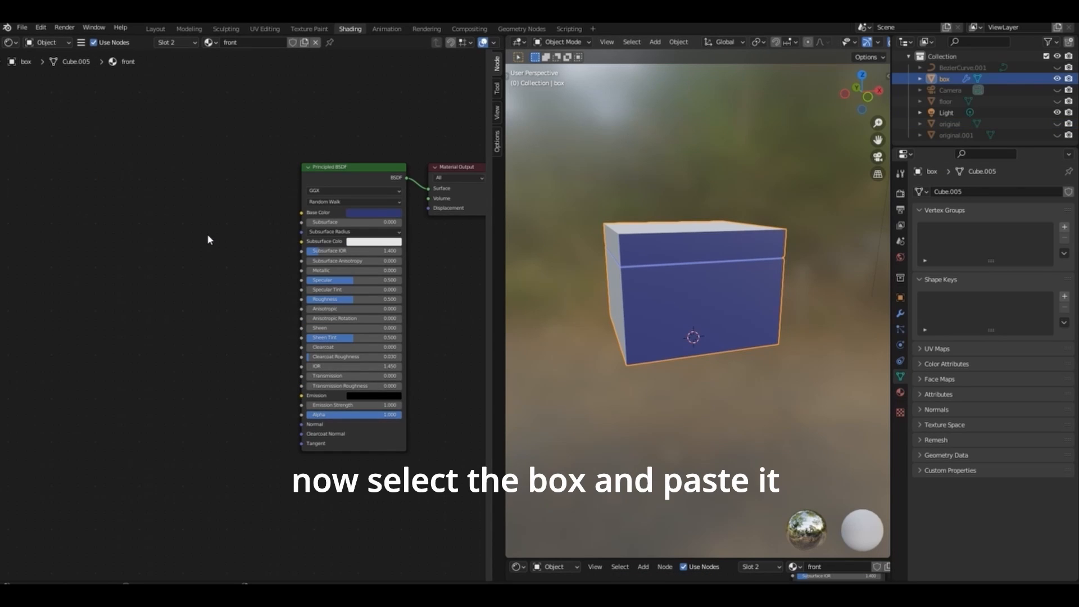
pyautogui.hotkey('ctrl', 'v')
pyautogui.moveTo(174, 137); pyautogui.dragTo(132, 159)
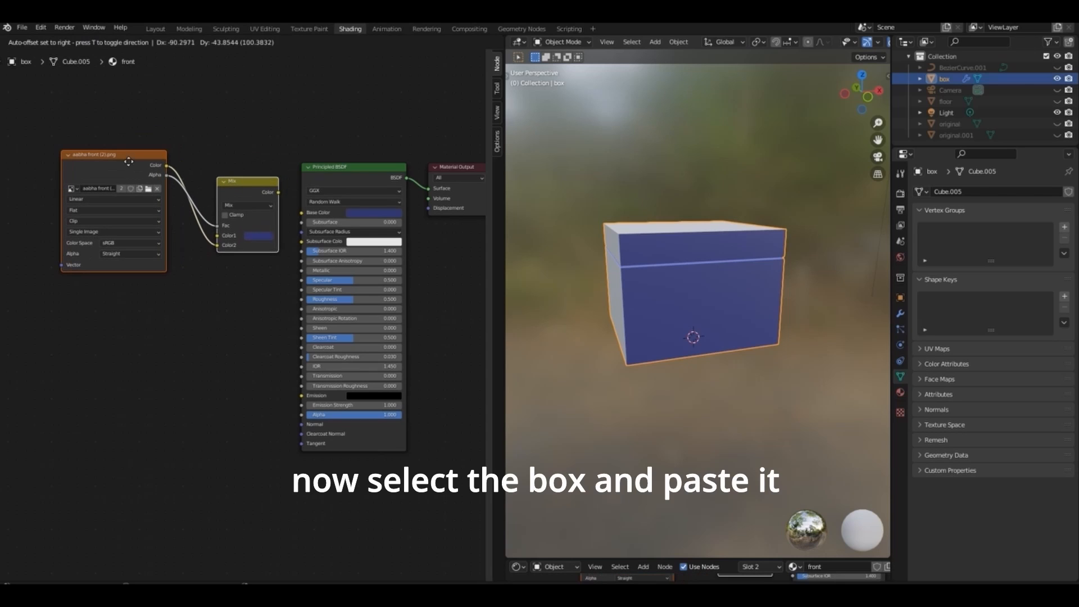
pyautogui.click(234, 136)
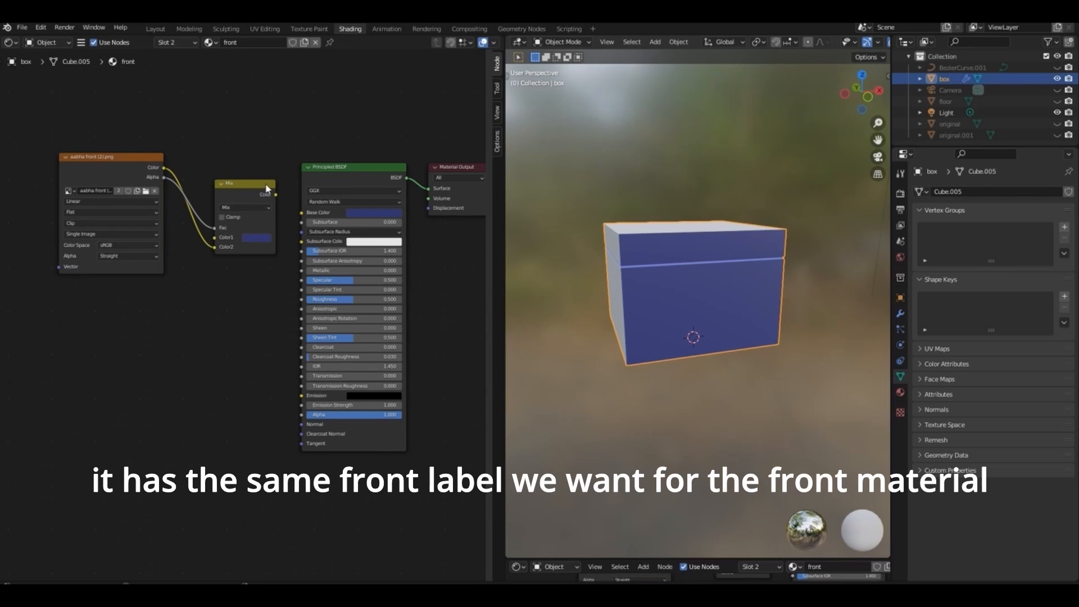
pyautogui.moveTo(276, 194); pyautogui.dragTo(301, 212)
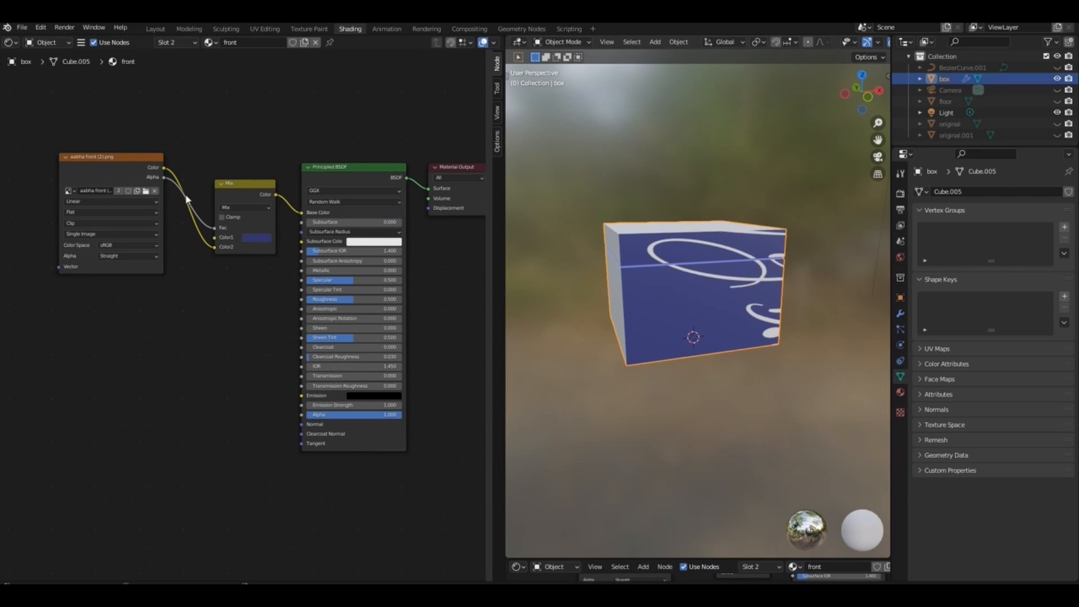
# In UV Editing, select the front faces of the box body and lid and rotate their UVs by 90, then 180 degrees.
pyautogui.click(263, 28)
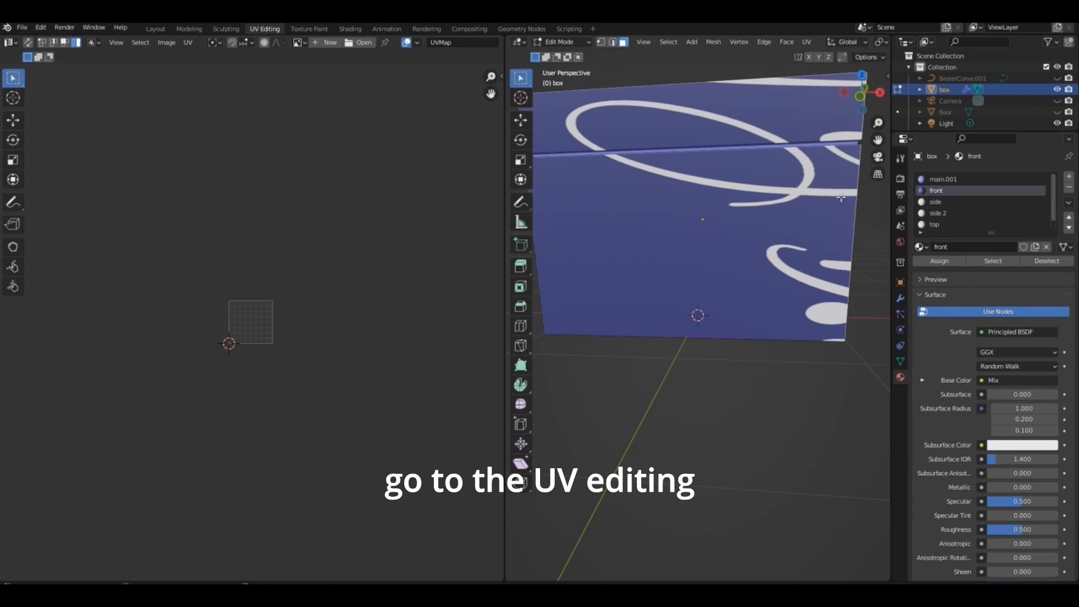
pyautogui.click(723, 279)
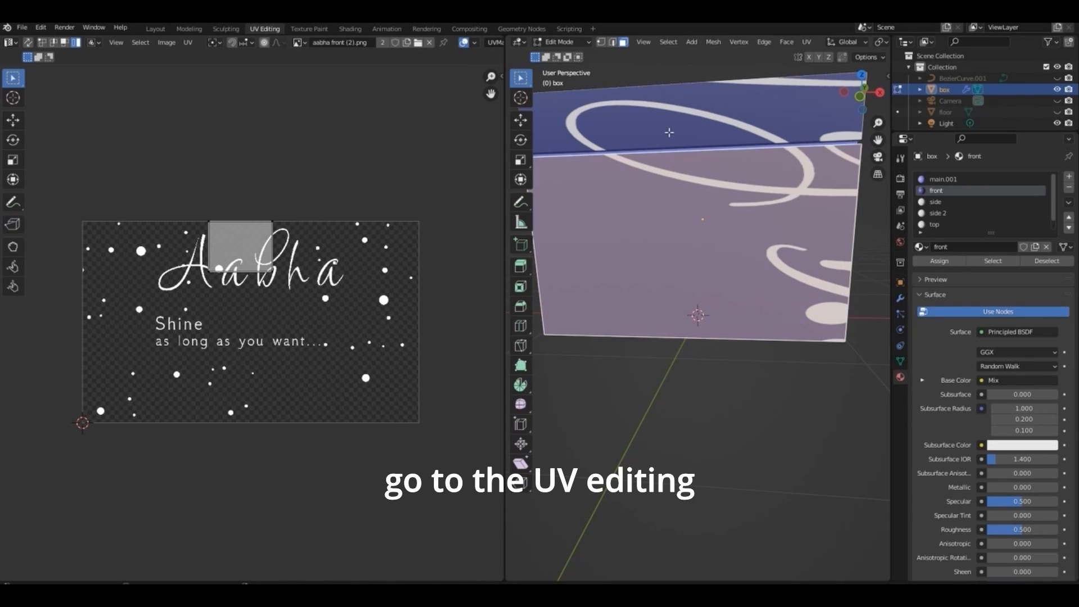
pyautogui.keyDown('shift'); pyautogui.click(669, 132); pyautogui.keyUp('shift')
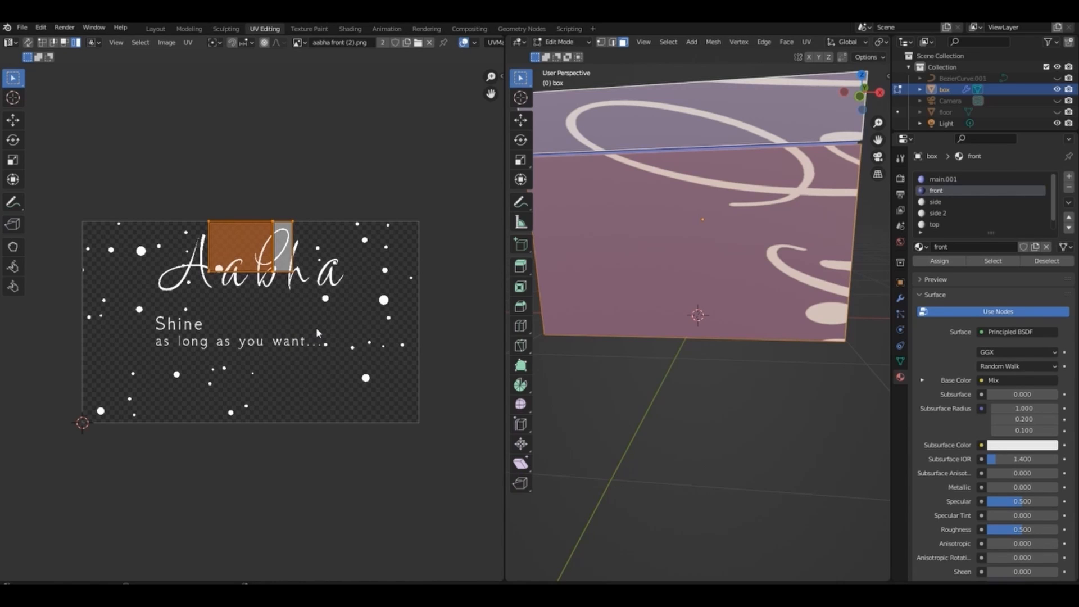
pyautogui.write('r90')
pyautogui.press('Return')
pyautogui.write('r')
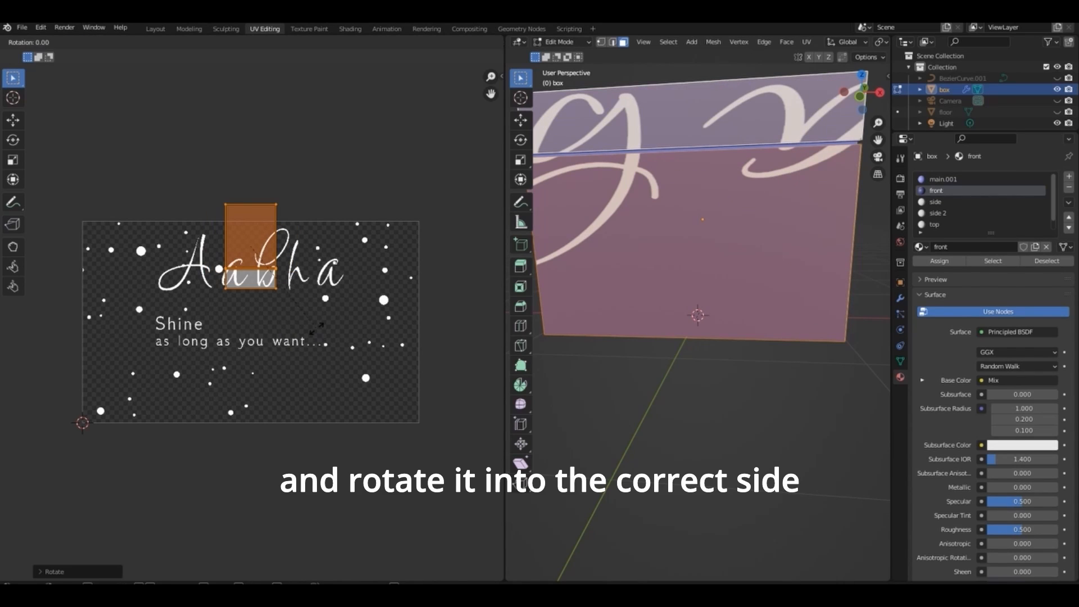
pyautogui.write('180')
pyautogui.press('Return')
# Move the front UVs down over the label and scale them up to span the artwork, adjusting height and width separately.
pyautogui.press('g')
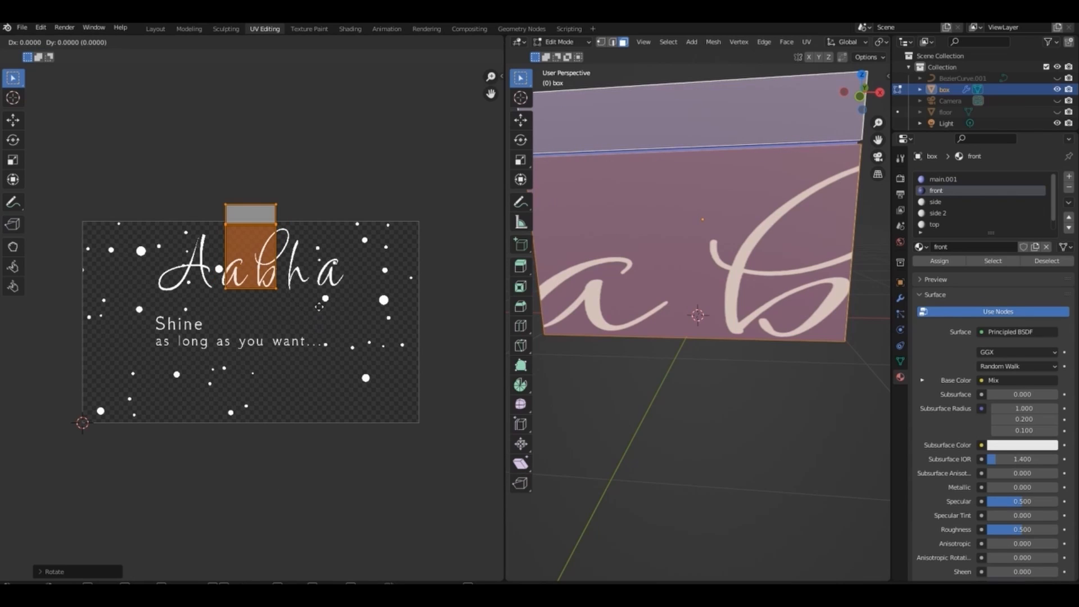
pyautogui.click(320, 369)
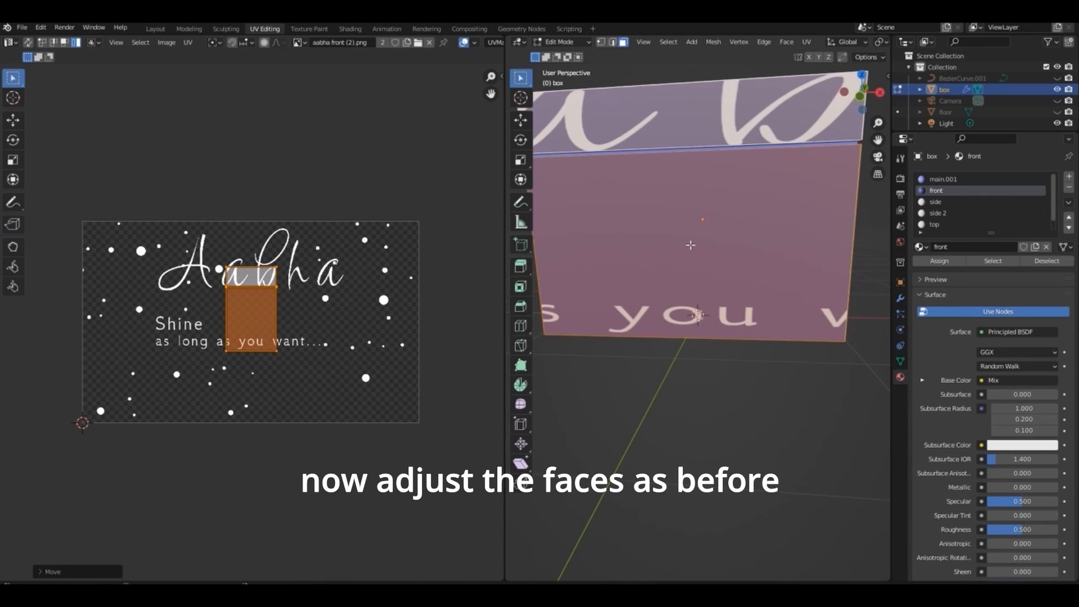
pyautogui.press('KP_1')
pyautogui.press('s')
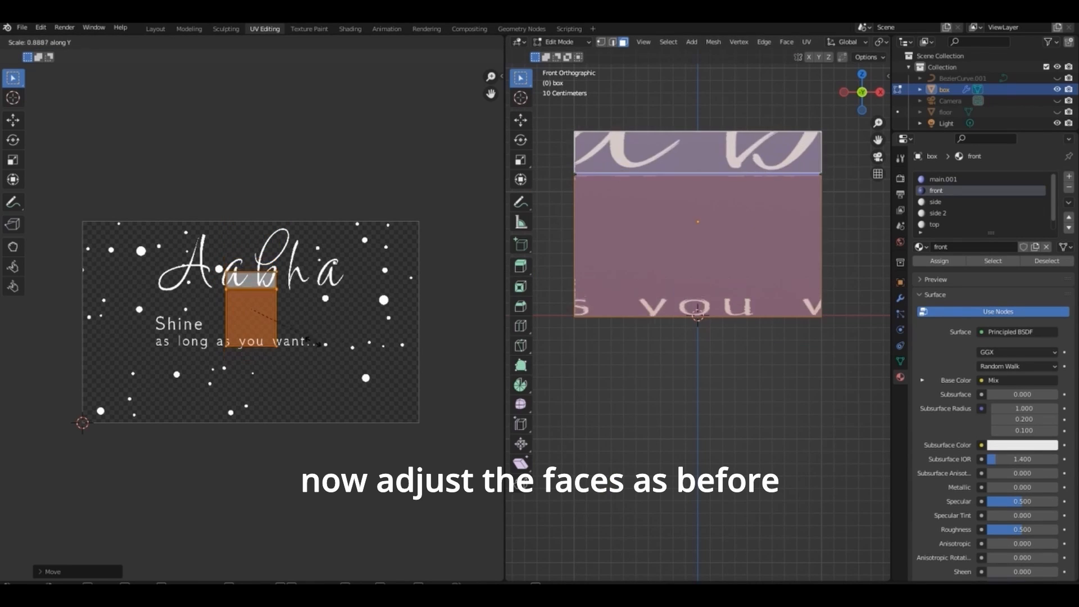
pyautogui.click(305, 332)
pyautogui.press('s')
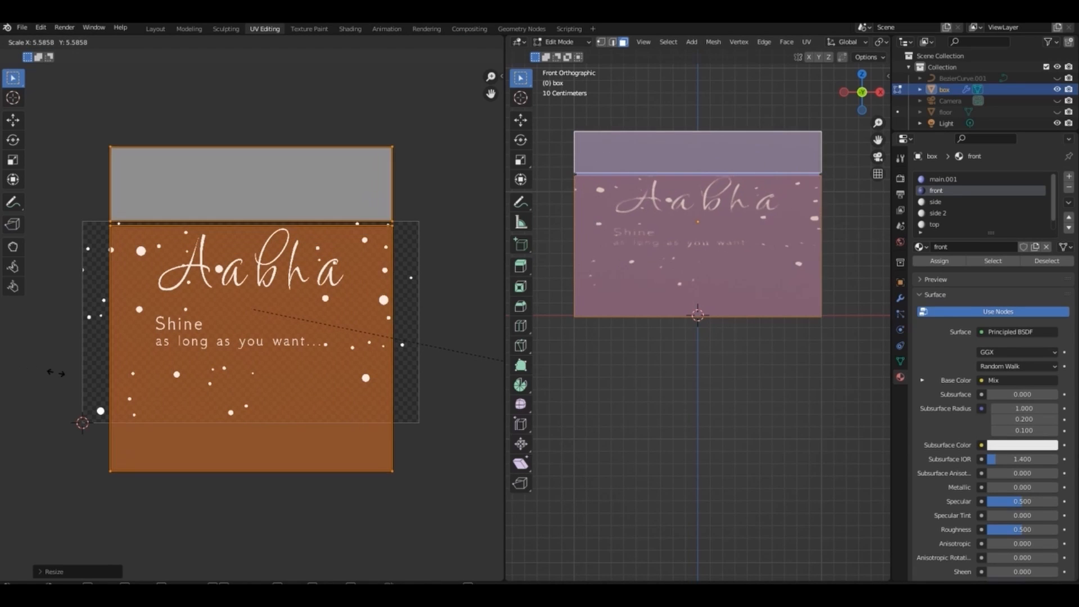
pyautogui.click(494, 153)
pyautogui.press('s')
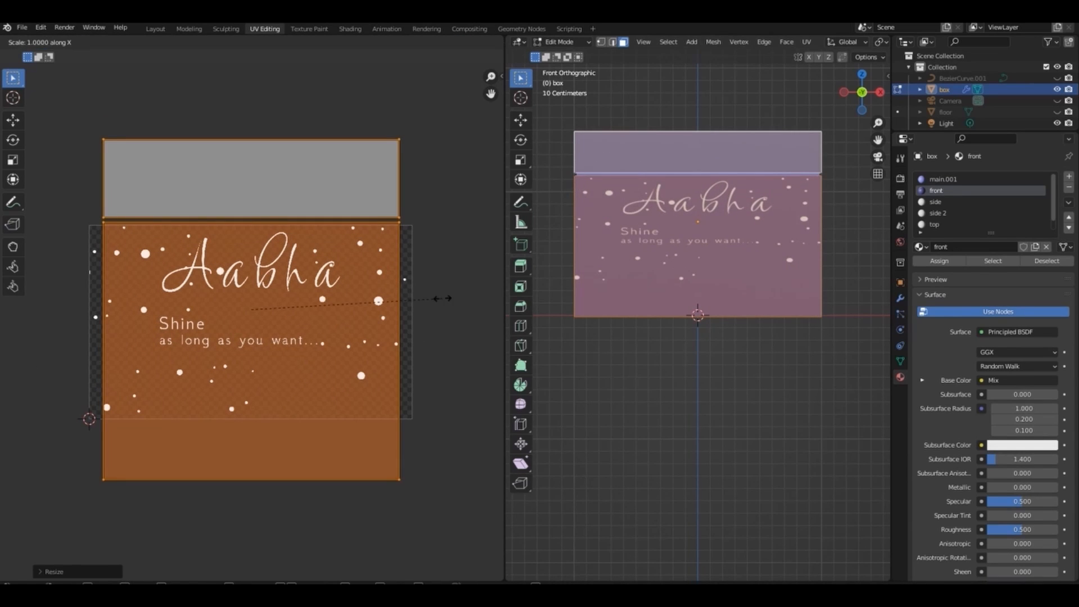
pyautogui.click(471, 217)
# Check the front label in Object Mode, then fine-tune the scale and position of the front UVs over the artwork.
pyautogui.press('Tab')
pyautogui.moveTo(863, 92); pyautogui.dragTo(846, 98)
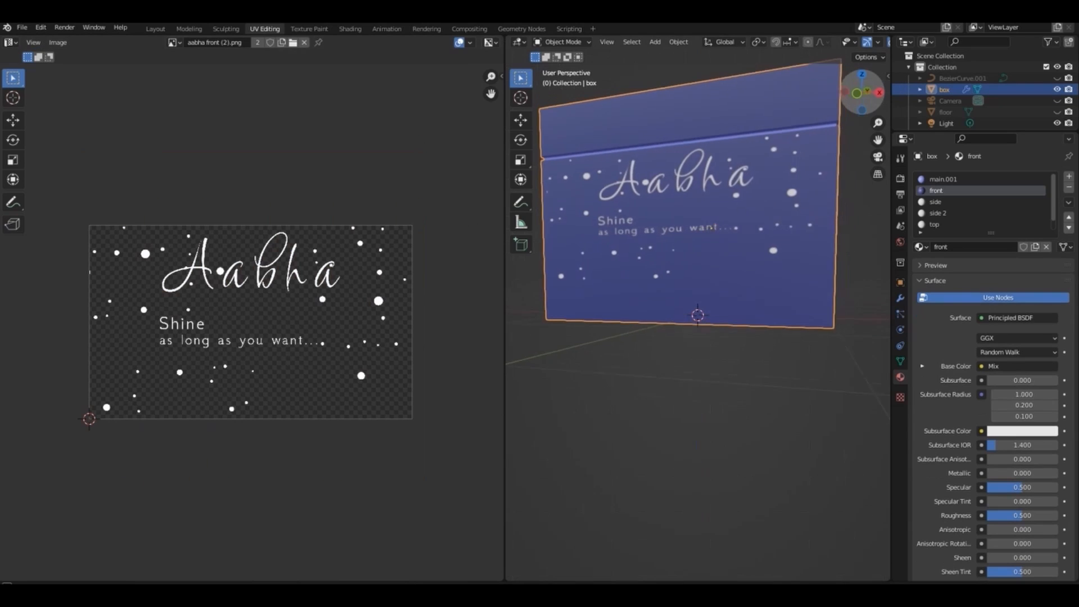
pyautogui.press('Tab')
pyautogui.press('s')
pyautogui.click(423, 308)
pyautogui.press('g')
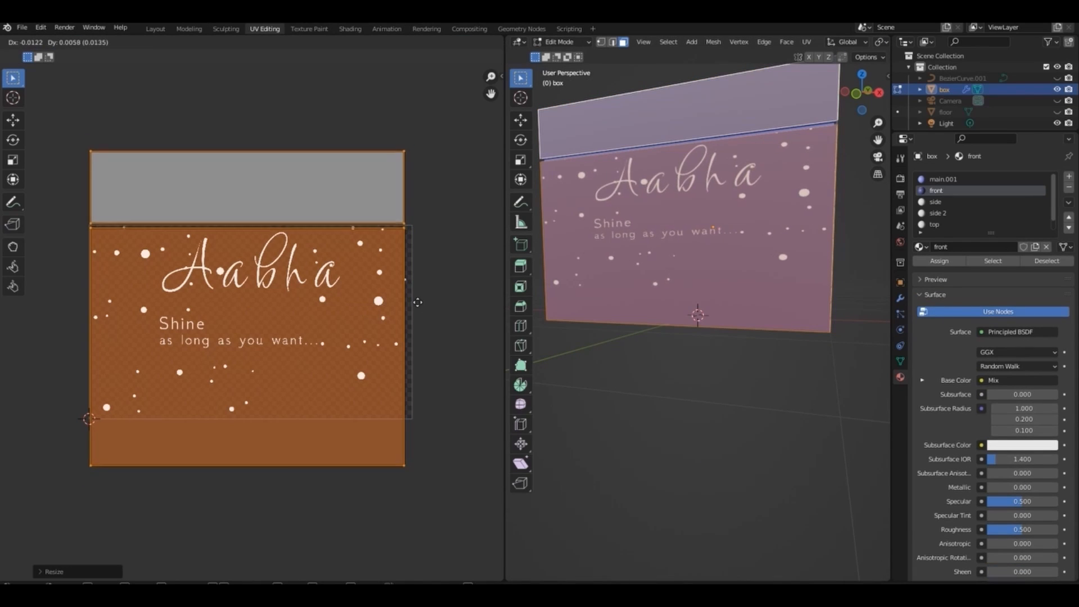
pyautogui.click(419, 299)
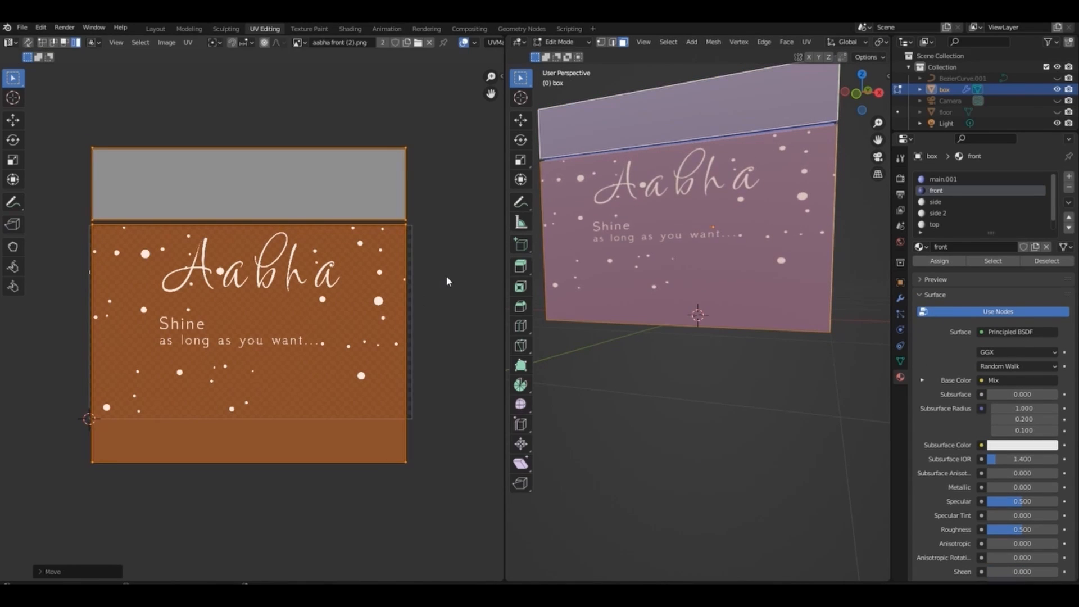
pyautogui.press('Tab')
# Return to the Shading workspace, choose the side material, move its nodes aside, and paste the copied image texture and Mix nodes.
pyautogui.click(225, 29)
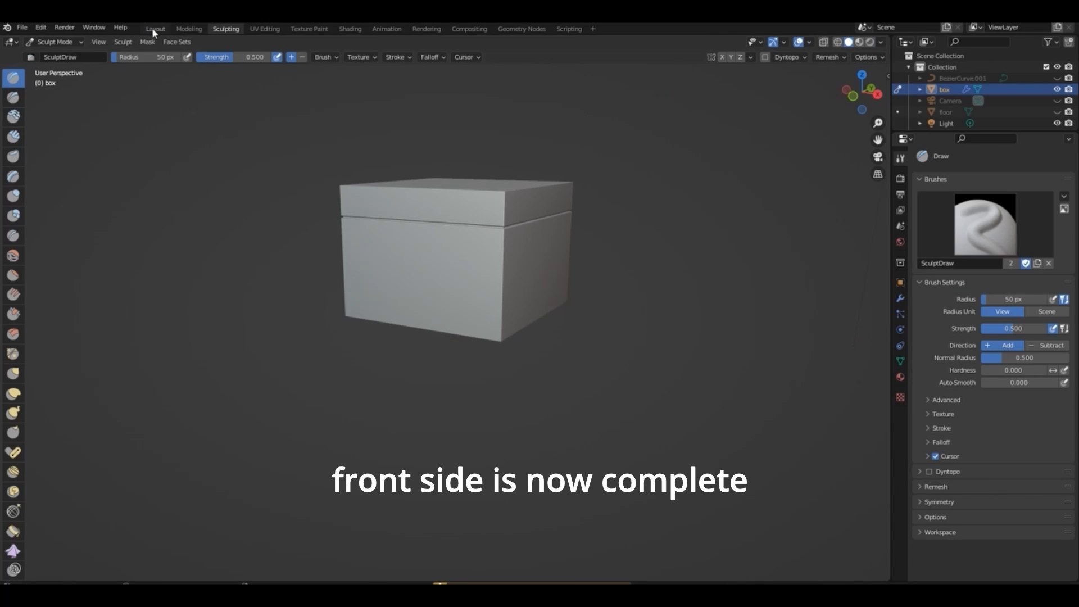
pyautogui.click(154, 28)
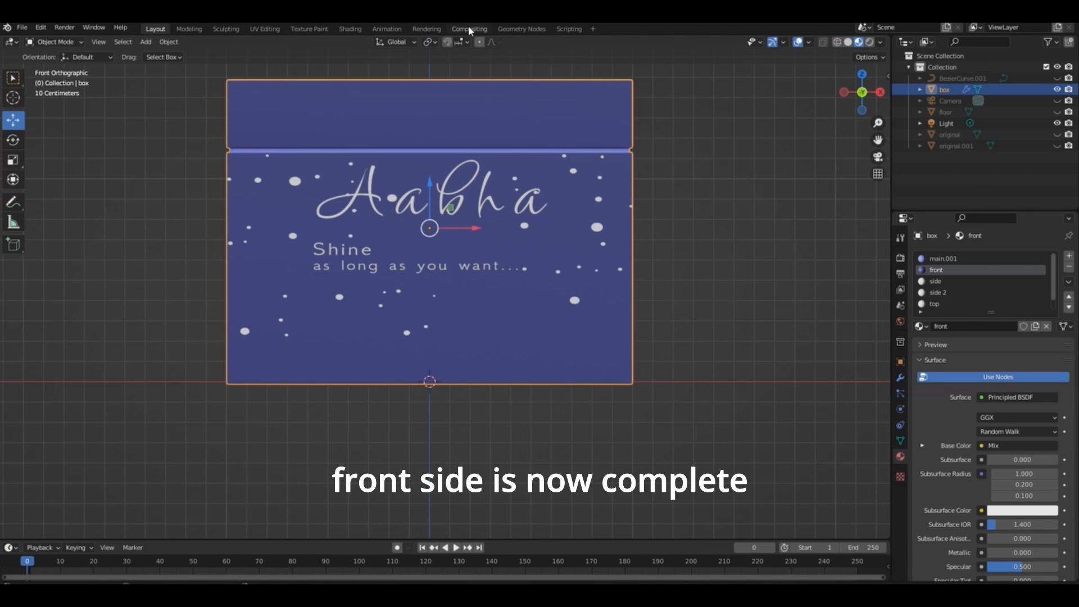
pyautogui.click(351, 29)
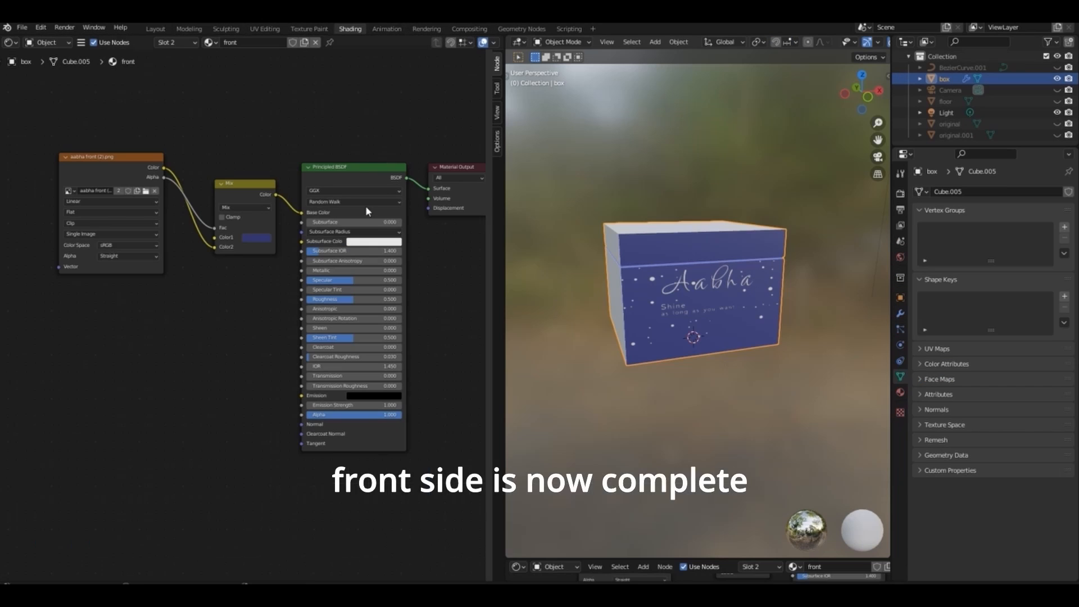
pyautogui.click(900, 392)
pyautogui.click(935, 218)
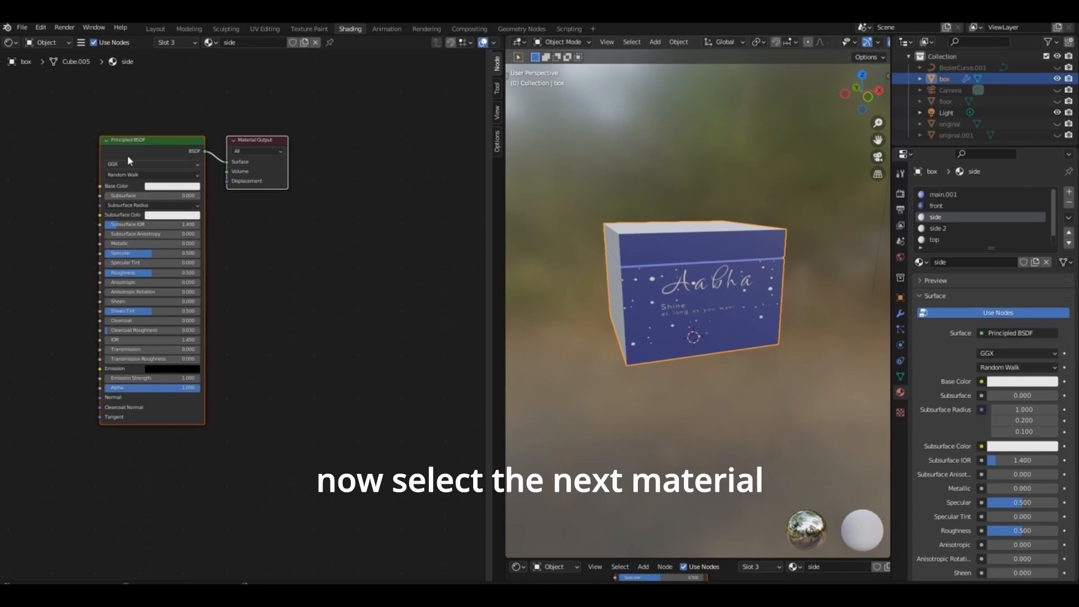
pyautogui.moveTo(128, 157); pyautogui.dragTo(280, 161)
pyautogui.hotkey('ctrl', 'v')
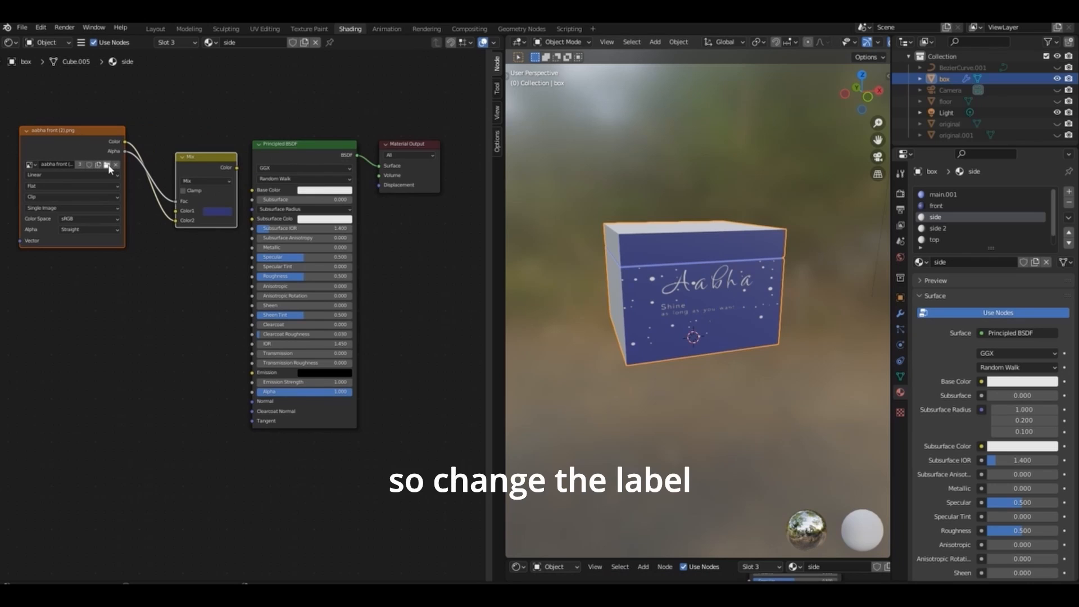
# Load aabha side.png into the side material's image texture and connect the Mix node's Color output to Base Color.
pyautogui.click(107, 165)
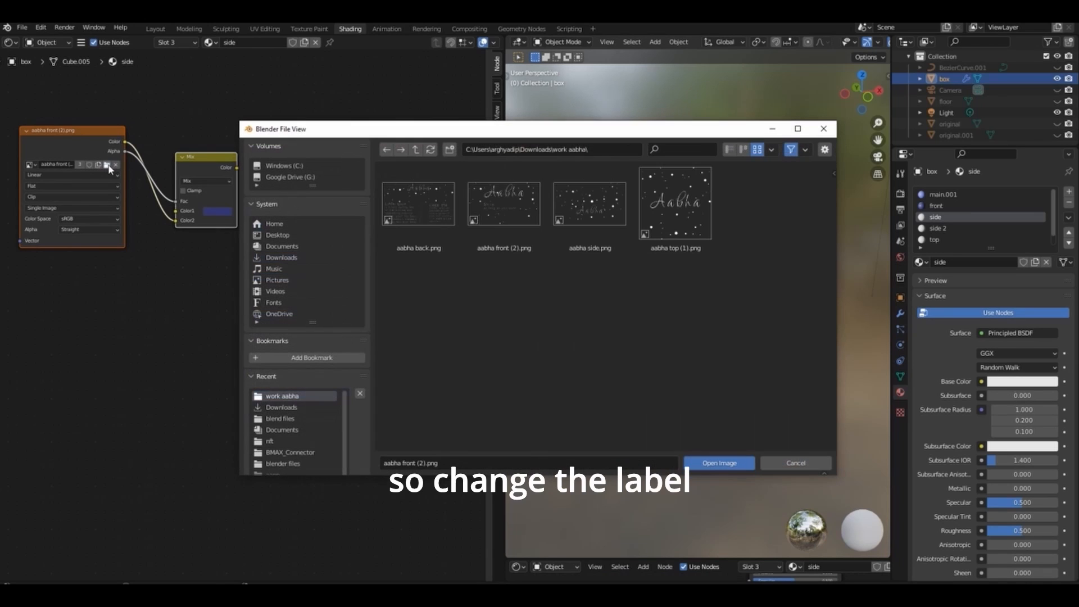
pyautogui.click(590, 203)
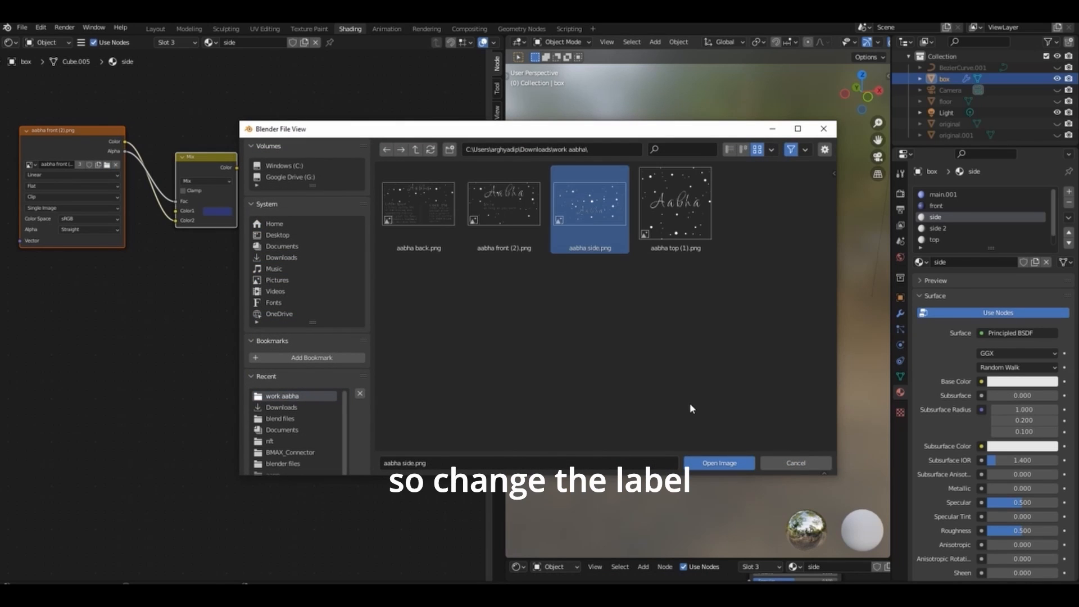
pyautogui.click(718, 463)
pyautogui.moveTo(236, 168); pyautogui.dragTo(253, 194)
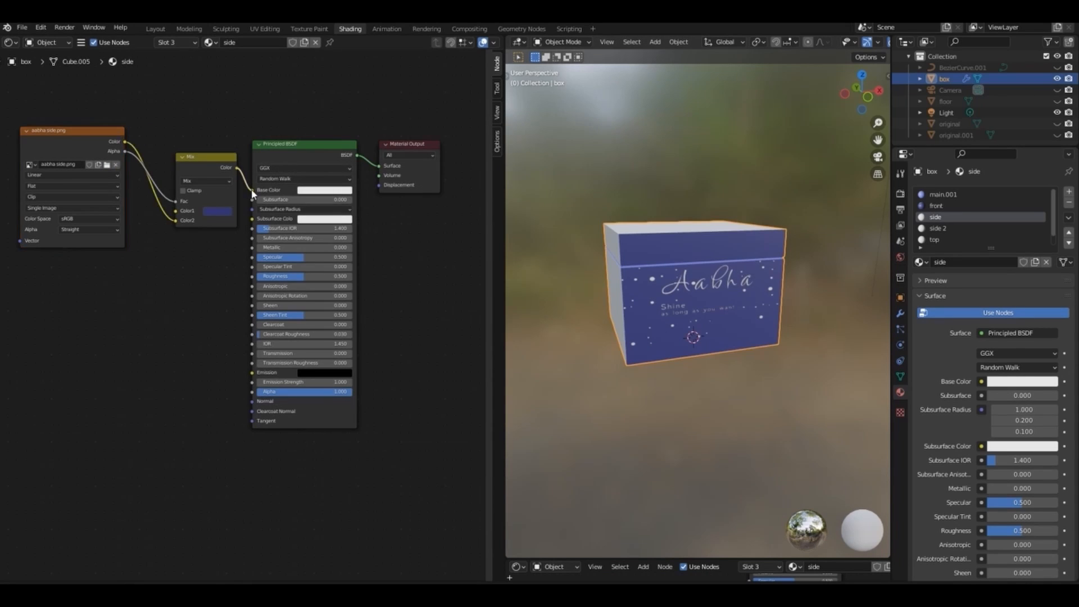
pyautogui.moveTo(869, 94); pyautogui.dragTo(767, 84)
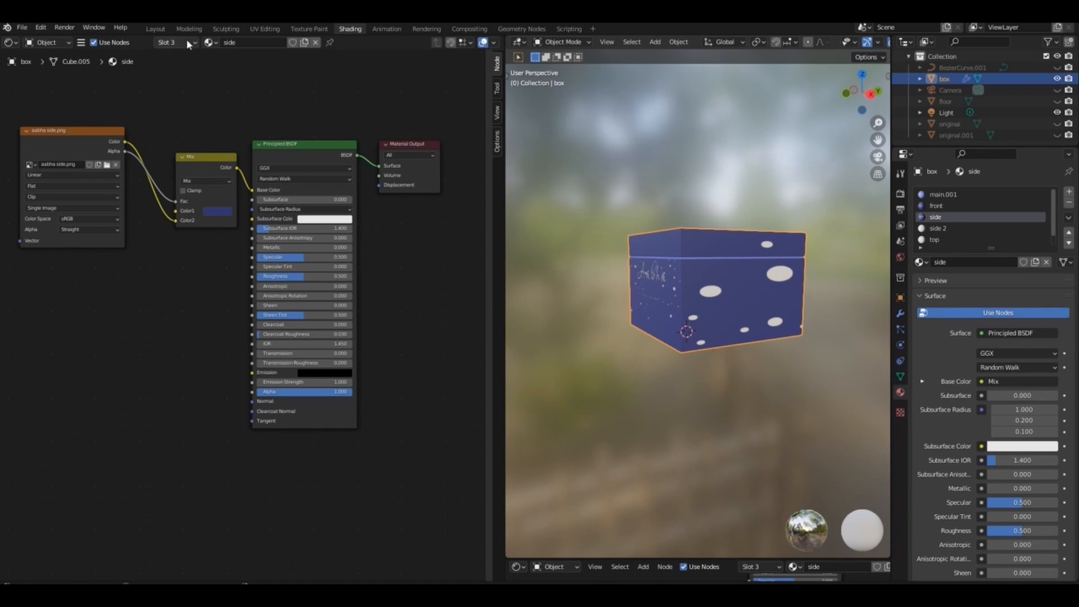
# In the UV Editing workspace, clear the front face selection and select the faces assigned to the side material.
pyautogui.click(264, 29)
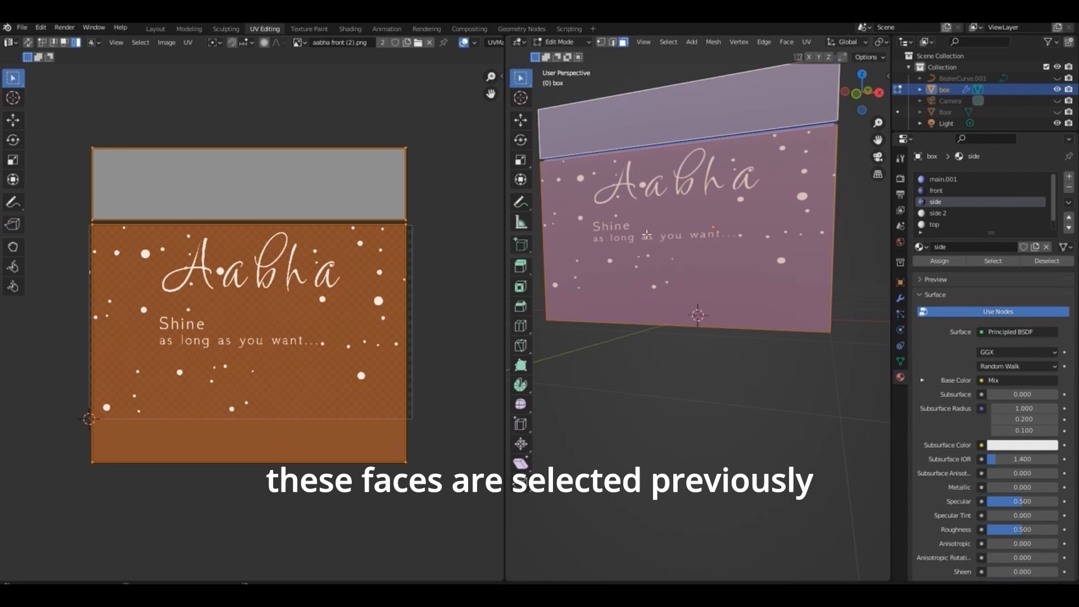
pyautogui.moveTo(858, 101); pyautogui.dragTo(927, 169)
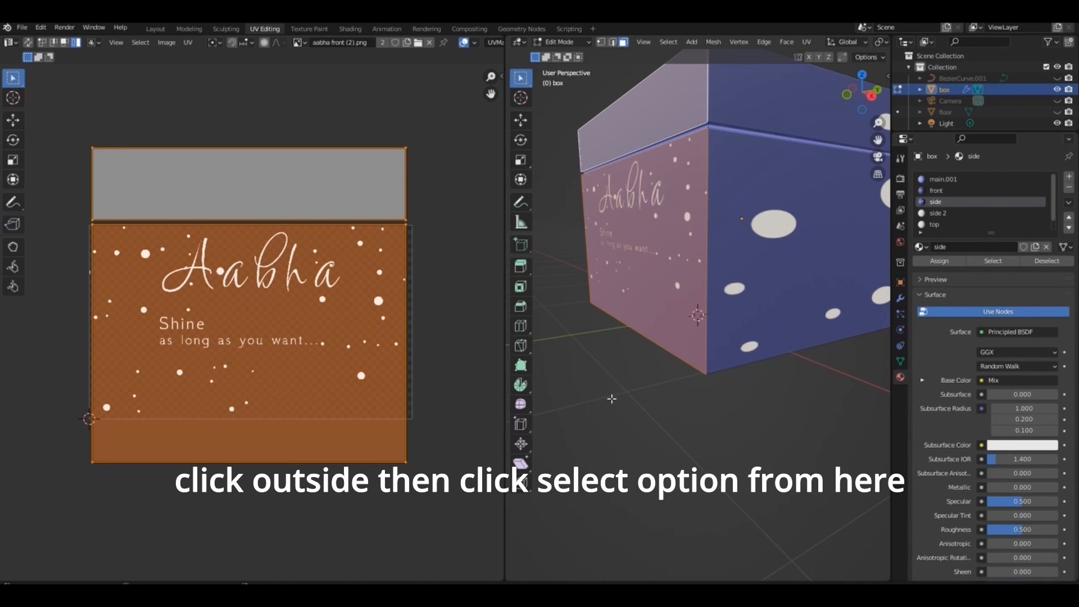
pyautogui.click(753, 372)
pyautogui.click(991, 261)
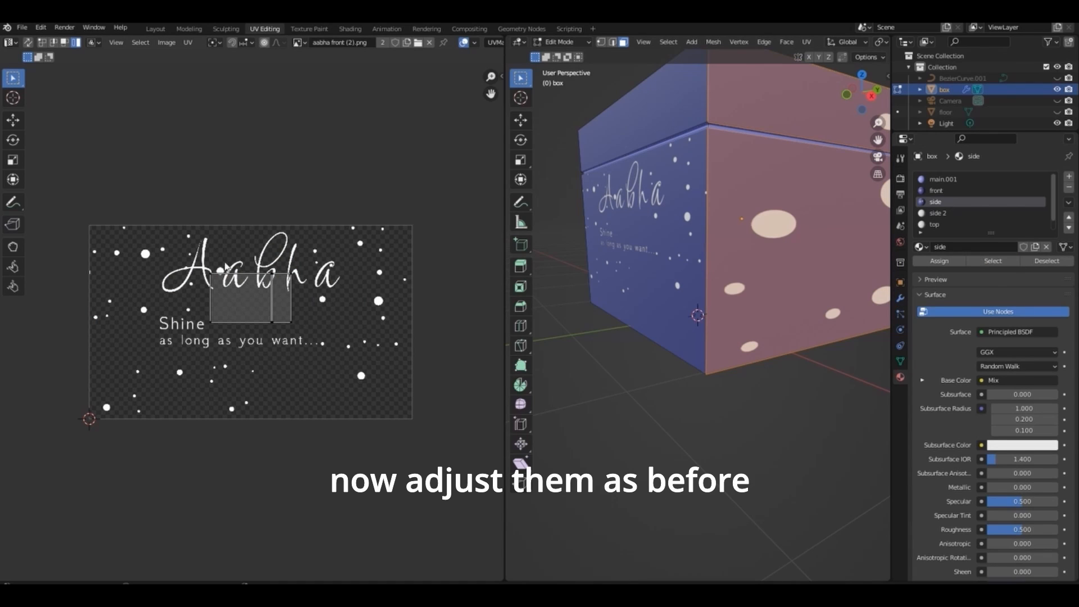
# Rotate the side faces' UVs 90°, scale them up, widen them along X and move them over the label artwork.
pyautogui.write('ar90')
pyautogui.press('Return')
pyautogui.press('s')
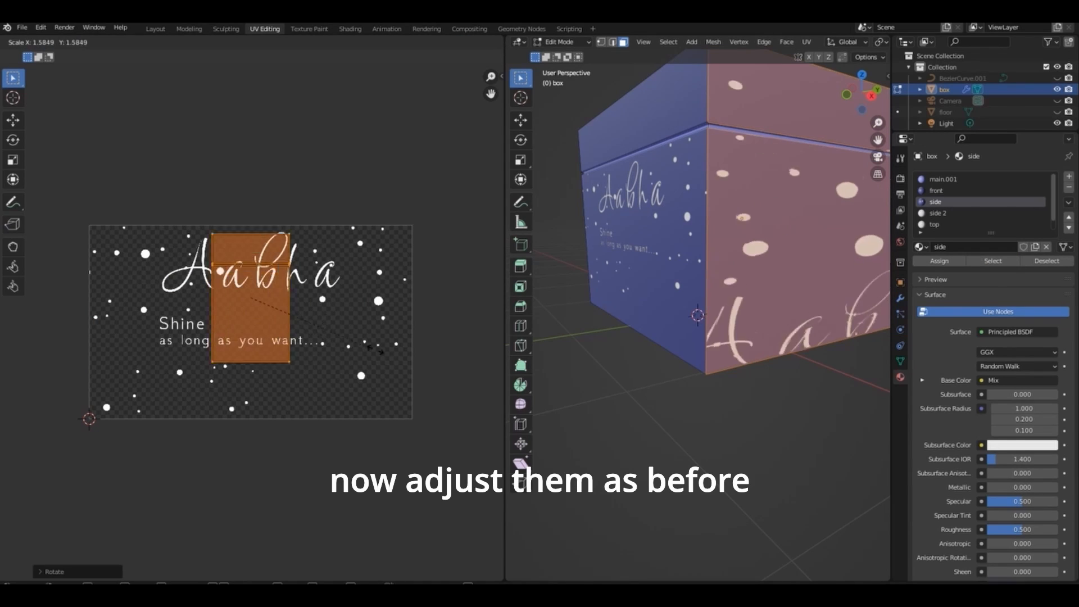
pyautogui.click(459, 378)
pyautogui.press('s')
pyautogui.press('x')
pyautogui.click(152, 381)
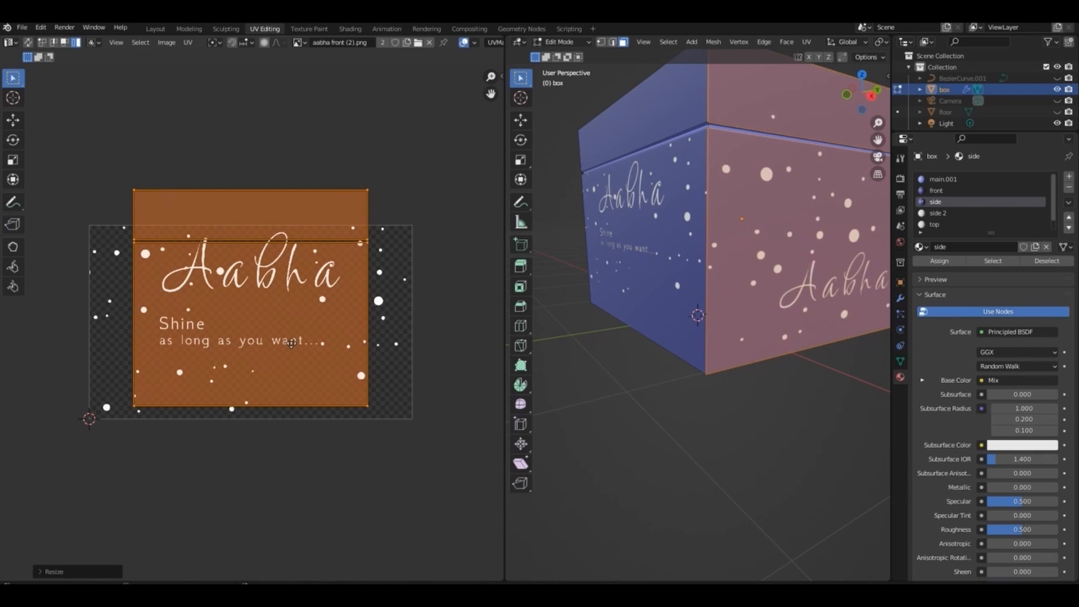
pyautogui.press('g')
pyautogui.click(291, 375)
# Enlarge the side UVs further while viewing the box from the right, and check the side label in Object Mode.
pyautogui.scroll(-2, 860, 142)
pyautogui.moveTo(860, 141); pyautogui.dragTo(821, 138, button='middle')
pyautogui.moveTo(862, 93); pyautogui.dragTo(914, 93)
pyautogui.click(875, 96)
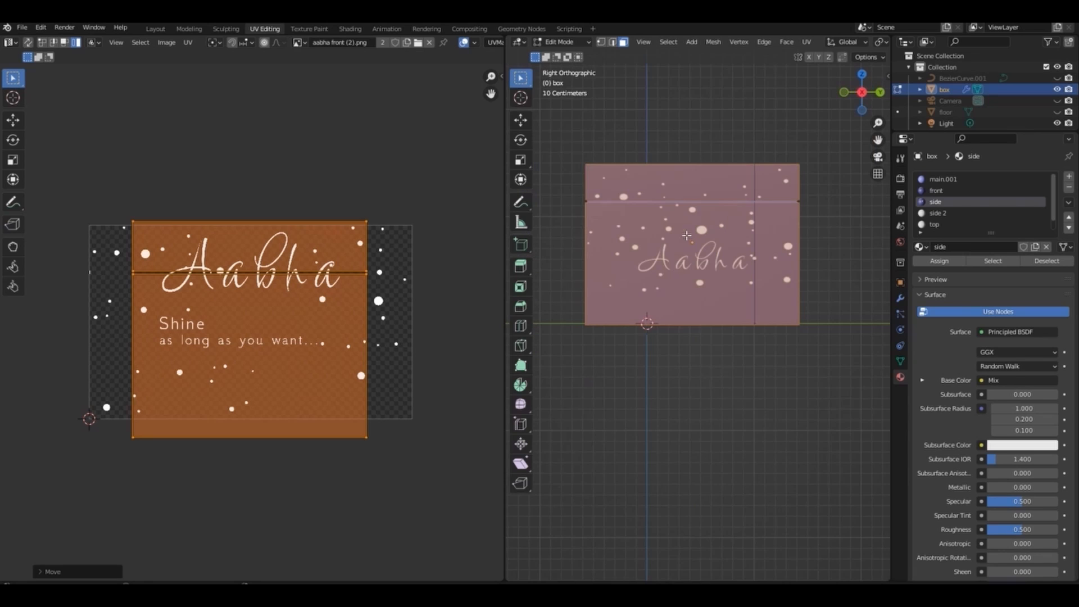
pyautogui.press('s')
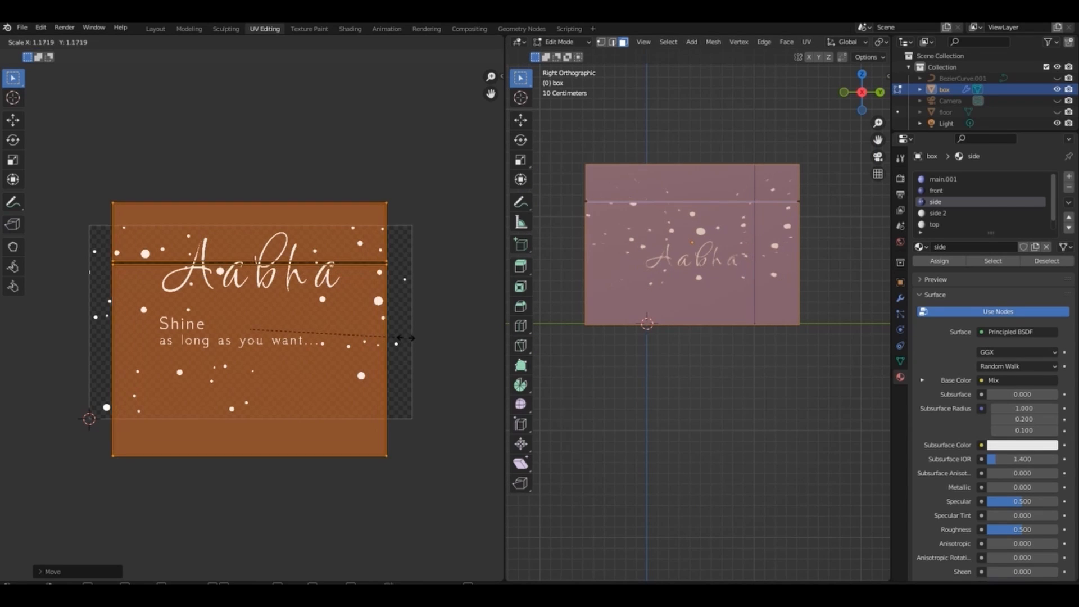
pyautogui.click(449, 293)
pyautogui.press('Tab')
pyautogui.moveTo(862, 92); pyautogui.dragTo(760, 151)
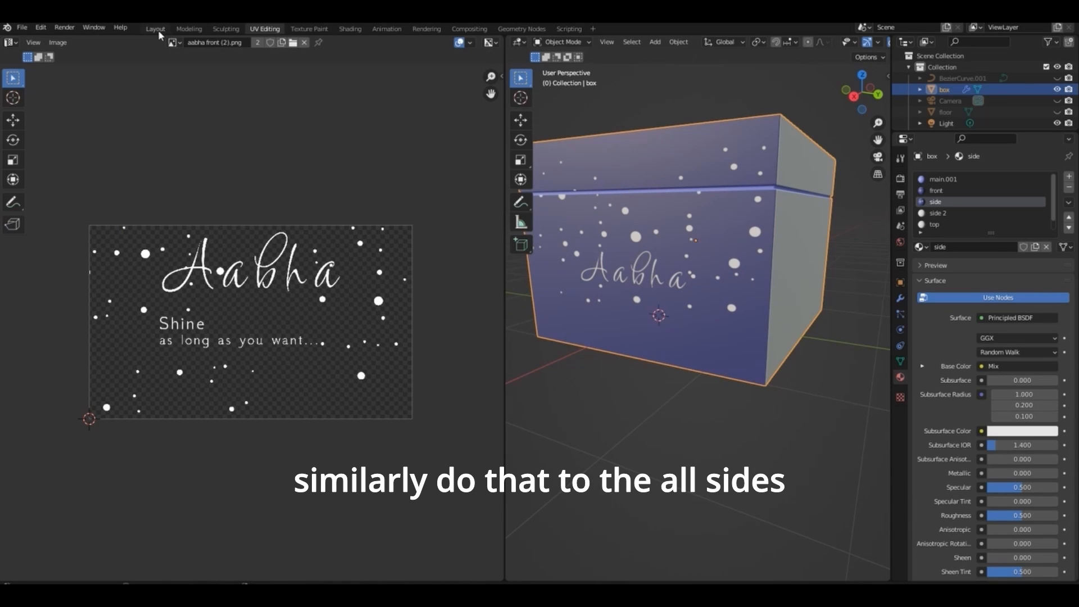
# In the Shading workspace, copy the side material's image texture and Mix nodes and paste them into the side 2 material.
pyautogui.click(349, 29)
pyautogui.moveTo(69, 103); pyautogui.dragTo(247, 207)
pyautogui.hotkey('ctrl', 'c')
pyautogui.click(937, 228)
pyautogui.hotkey('ctrl', 'v')
pyautogui.moveTo(531, 272); pyautogui.dragTo(659, 278, button='middle')
# Back in UV Editing, select the side 2 faces' UVs, then move, widen and scale them to fit the artwork.
pyautogui.click(264, 29)
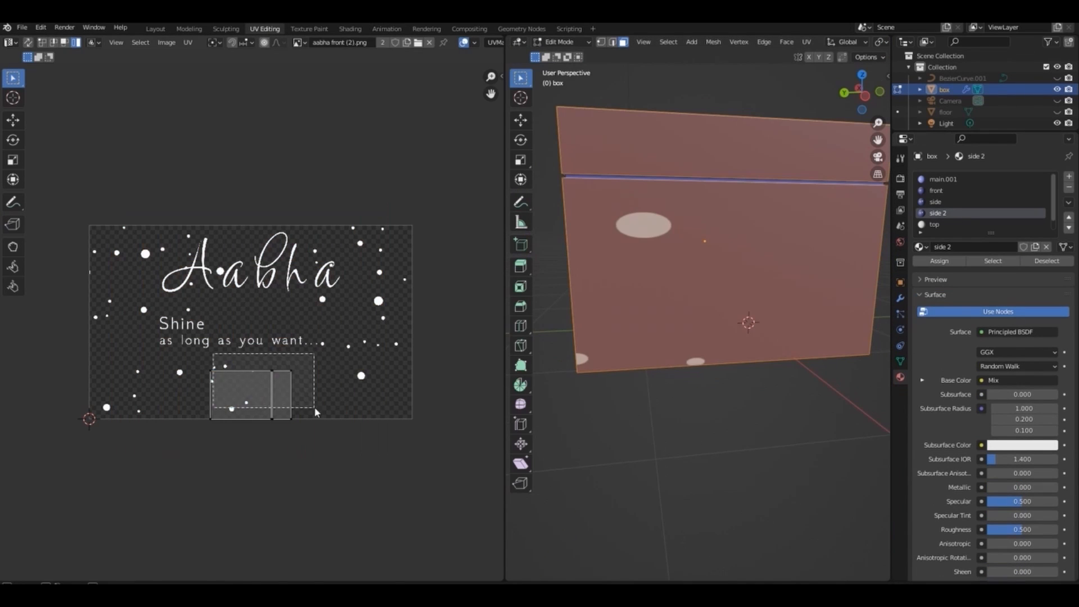
pyautogui.press('a')
pyautogui.press('g')
pyautogui.press('s')
pyautogui.press('x')
pyautogui.click(352, 335)
pyautogui.press('s')
pyautogui.click(368, 339)
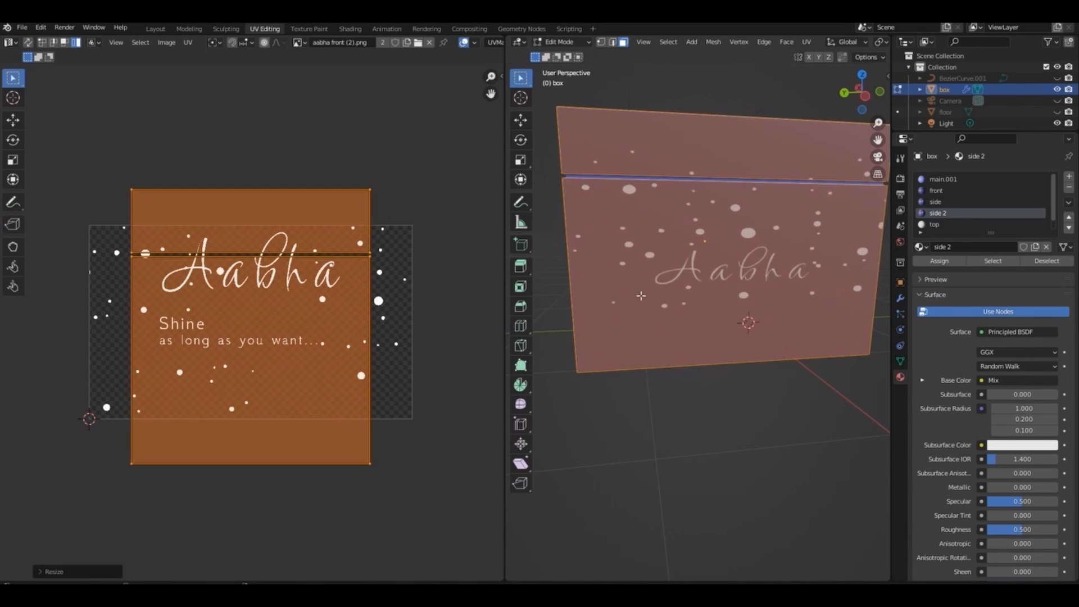
pyautogui.press('KP_9')
pyautogui.press('KP_9')
pyautogui.press('s')
pyautogui.click(257, 353)
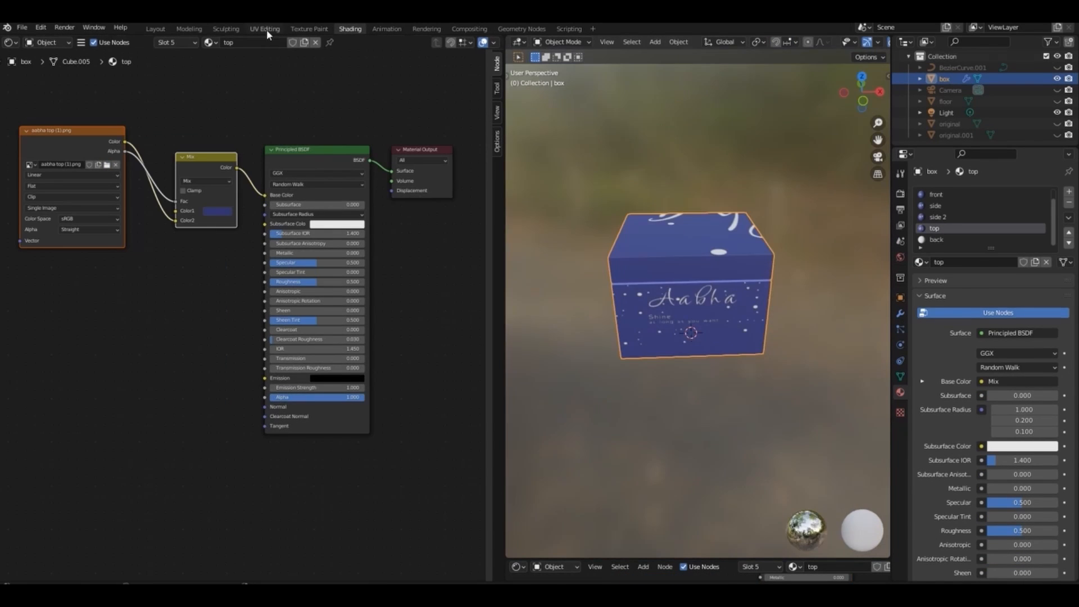
# In the UV Editing workspace, scale up the top face's UVs and move them onto the label artwork.
pyautogui.click(265, 28)
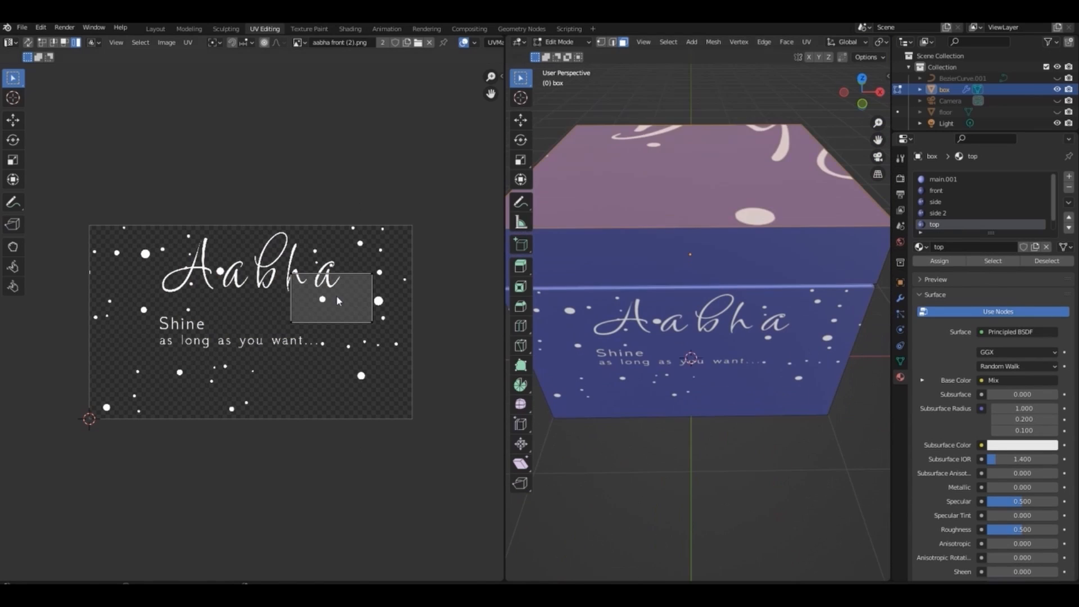
pyautogui.press('s')
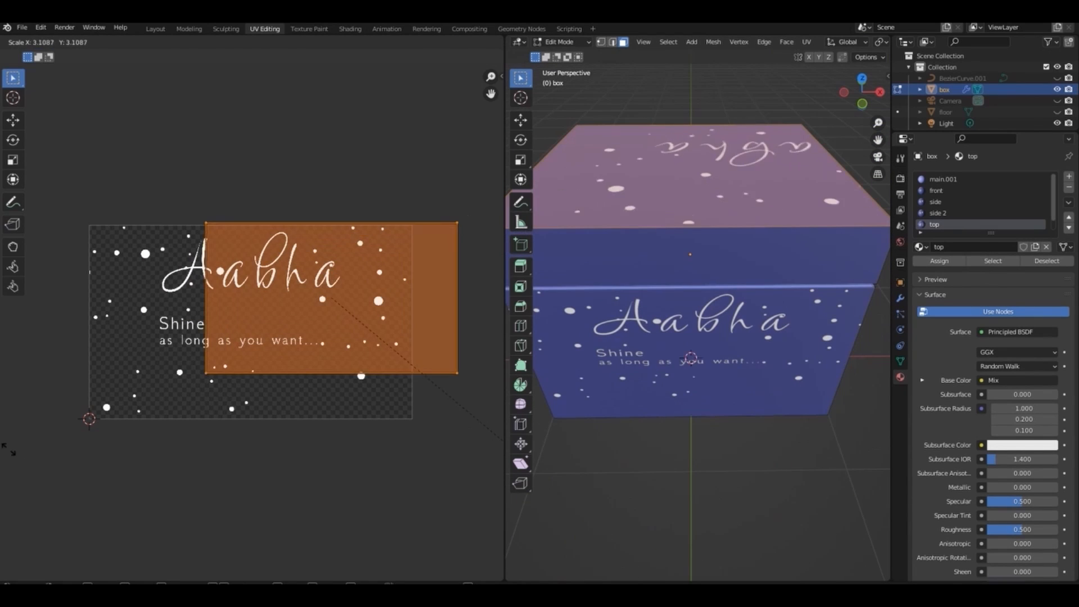
pyautogui.click(242, 432)
pyautogui.press('g')
pyautogui.click(160, 456)
# Fine-tune the scale and position of the top face's UVs so they span the whole artwork.
pyautogui.press('s')
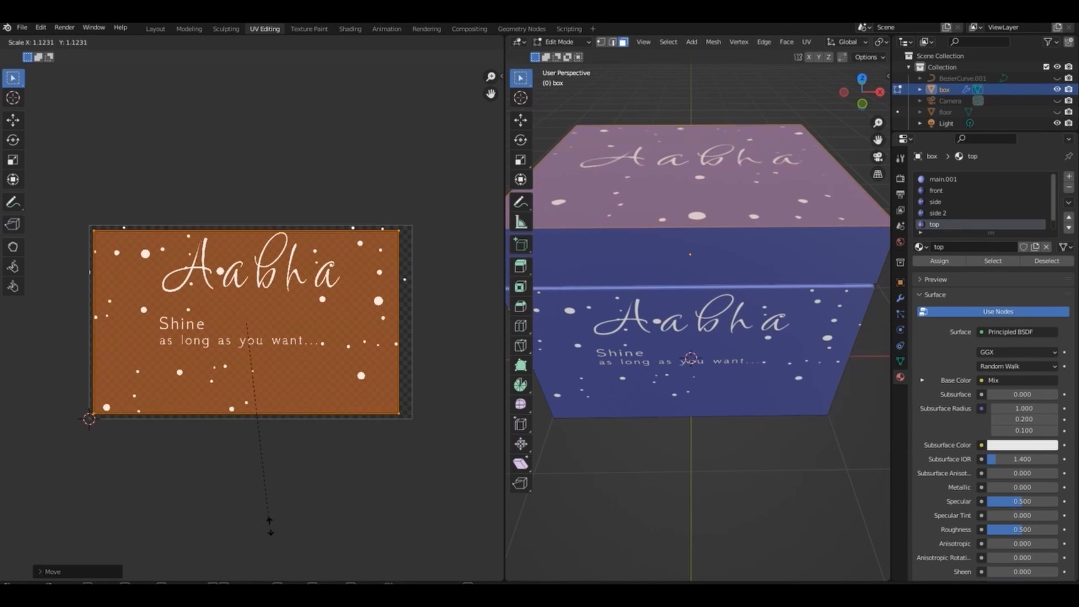
pyautogui.click(274, 527)
pyautogui.press('g')
pyautogui.click(317, 534)
pyautogui.press('s')
pyautogui.click(327, 539)
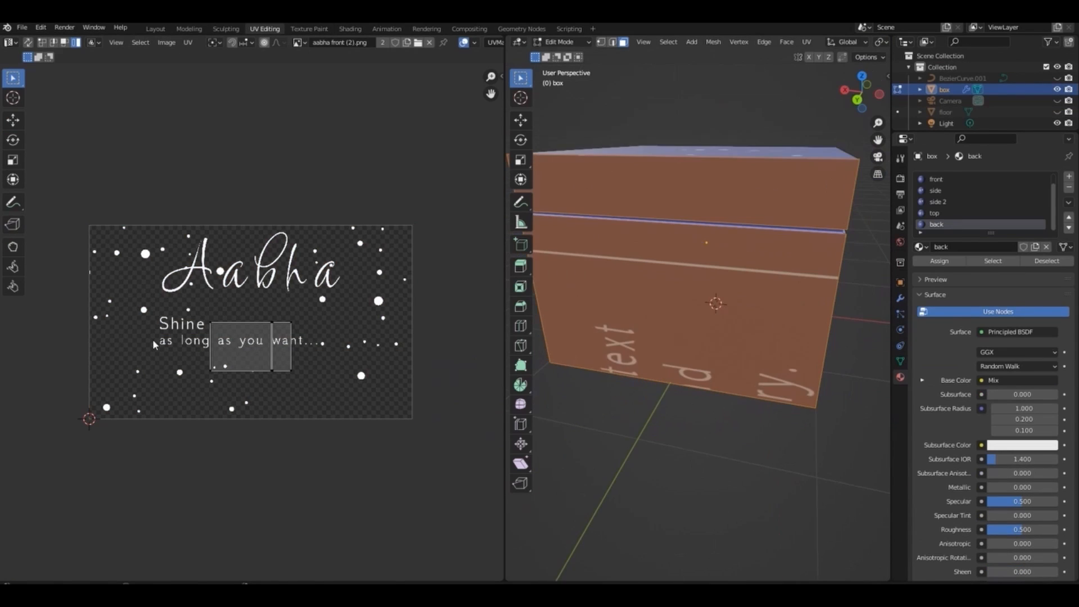
# Rotate the back faces' UVs 90° and resize them.
pyautogui.write('ar90')
pyautogui.press('Return')
pyautogui.press('s')
pyautogui.click(295, 420)
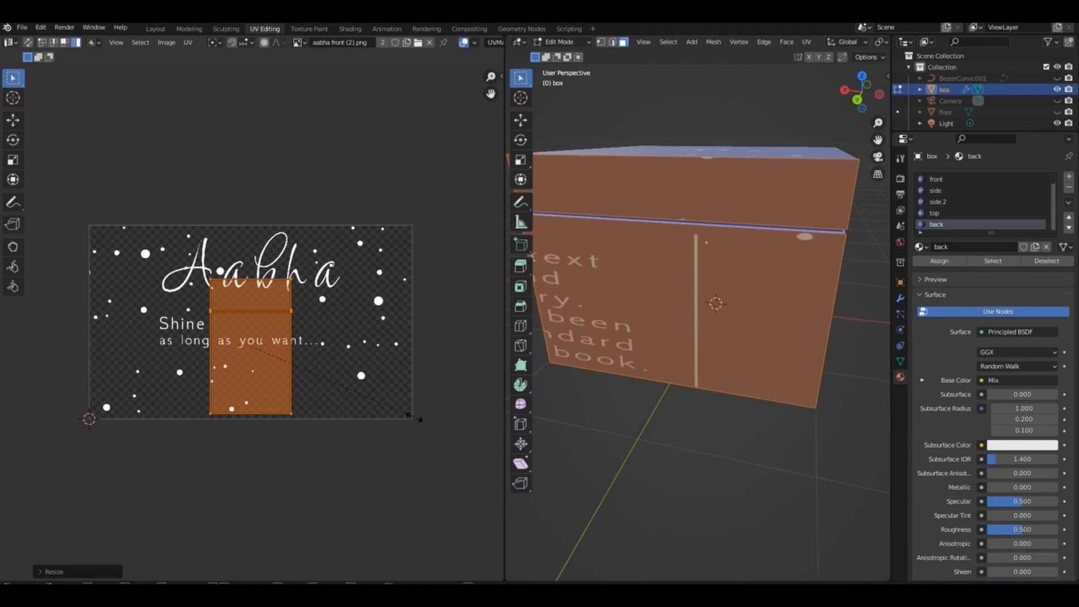
# Widen the back UVs along X, adjust their overall scale and move them over the artwork so the text fits the back.
pyautogui.press('s')
pyautogui.press('x')
pyautogui.click(353, 438)
pyautogui.press('s')
pyautogui.click(362, 439)
pyautogui.press('g')
pyautogui.click(353, 438)
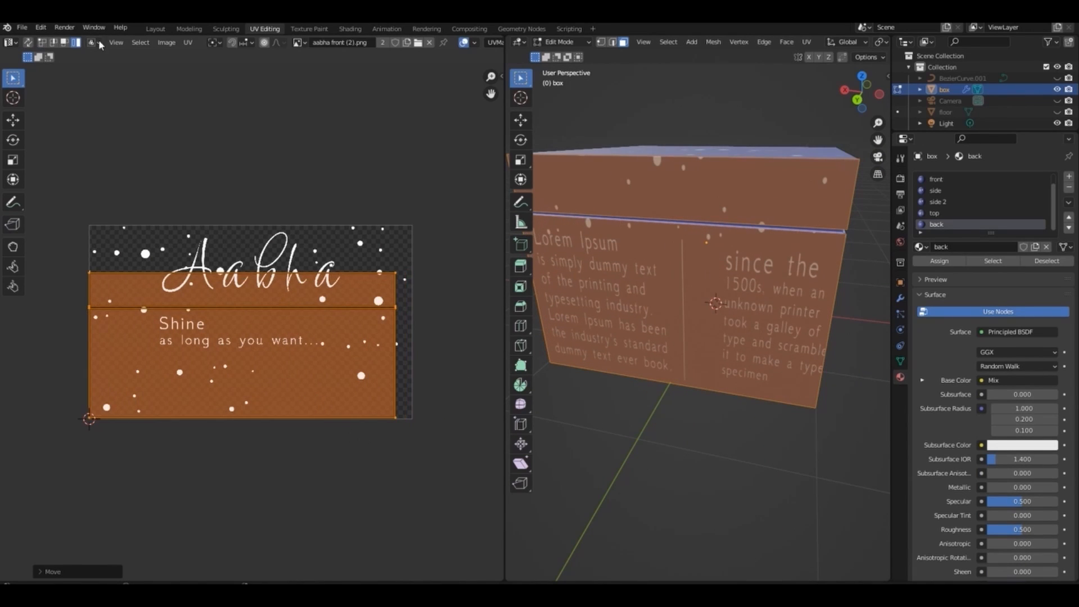
# Reselect all the back UVs, fine-tune their scale and position over the artwork, and return to Object Mode.
pyautogui.click(65, 43)
pyautogui.moveTo(180, 205); pyautogui.dragTo(218, 307)
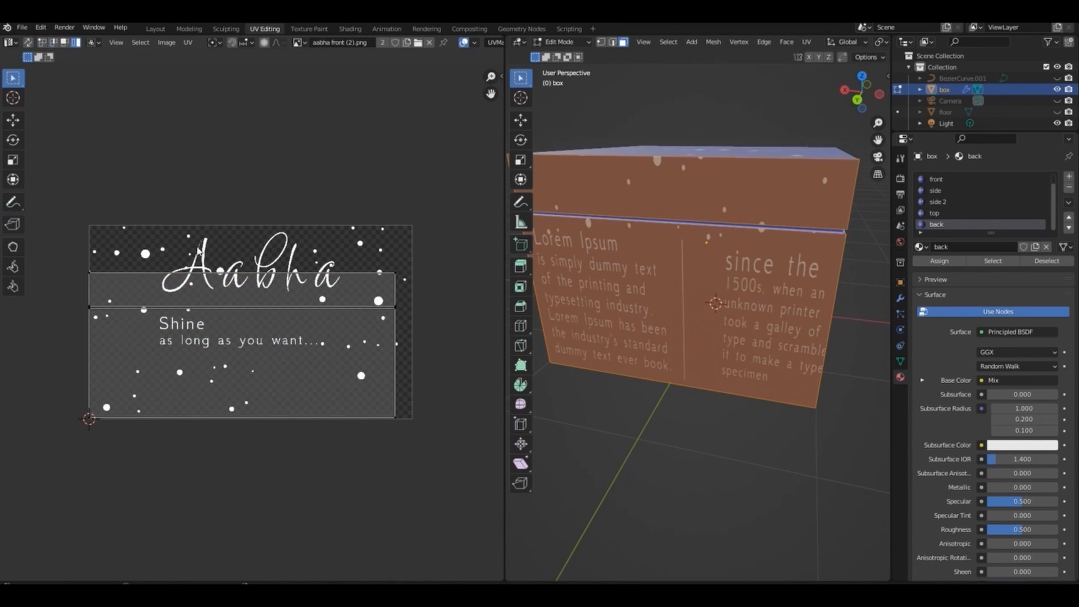
pyautogui.press('a')
pyautogui.press('s')
pyautogui.click(271, 371)
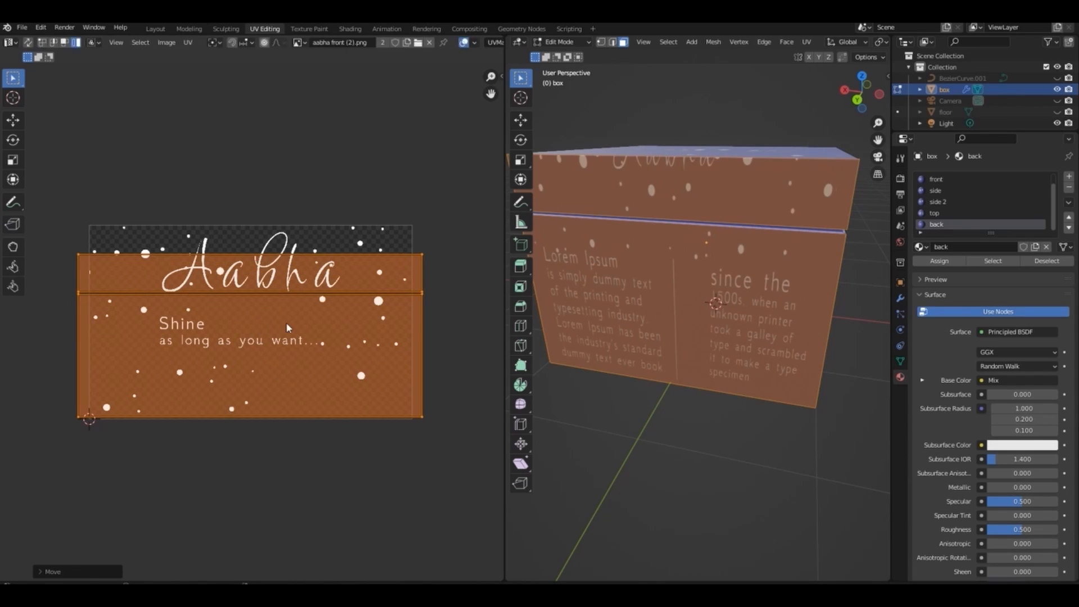
pyautogui.press('g')
pyautogui.press('s')
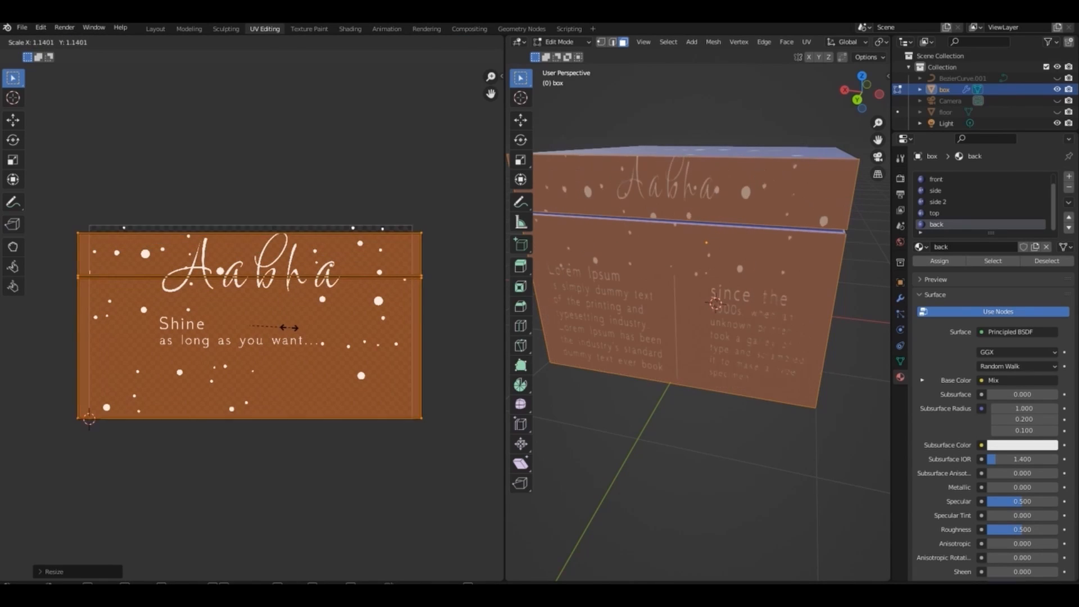
pyautogui.press('g')
pyautogui.click(264, 298)
pyautogui.hotkey('alt', 'a')
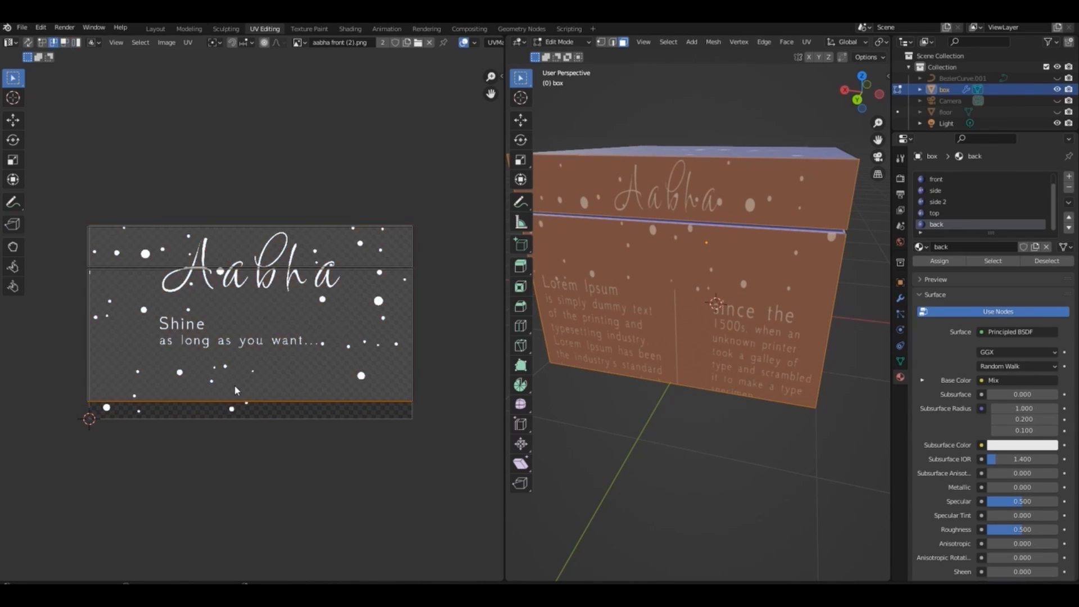
pyautogui.press('Tab')
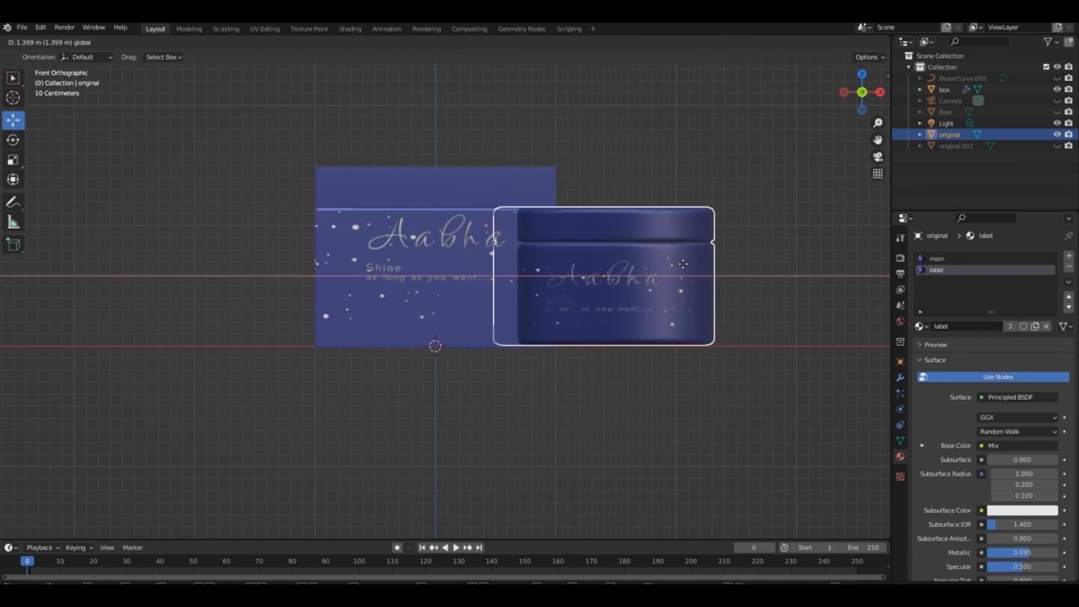
# Add a mesh plane and scale it up well beyond 19.579 times as a large floor for the products.
pyautogui.hotkey('shift', 'a')
pyautogui.moveTo(347, 328)
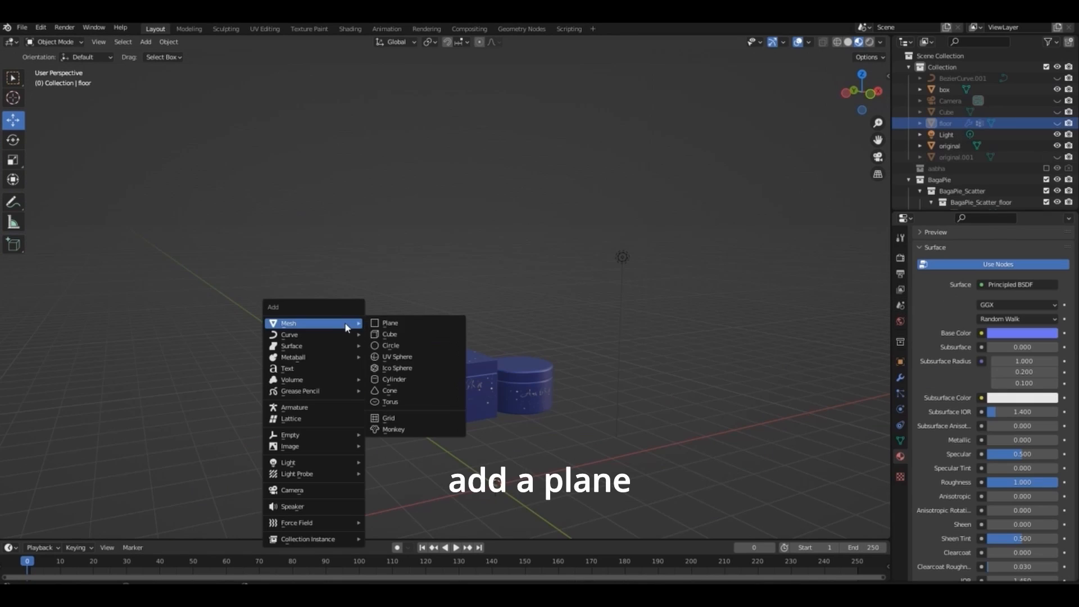
pyautogui.click(387, 324)
pyautogui.press('s')
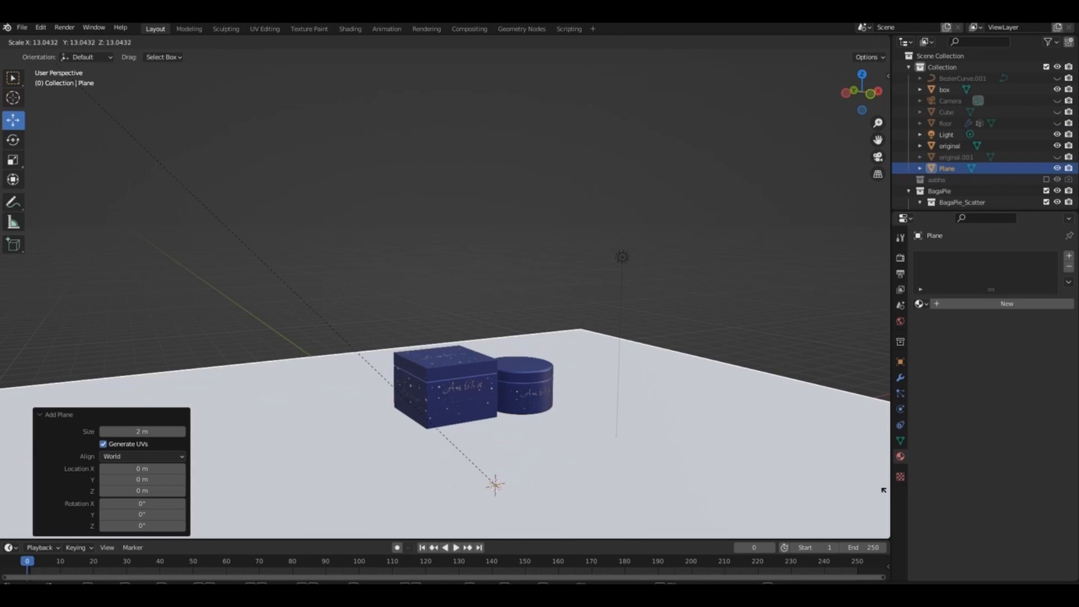
pyautogui.click(688, 329)
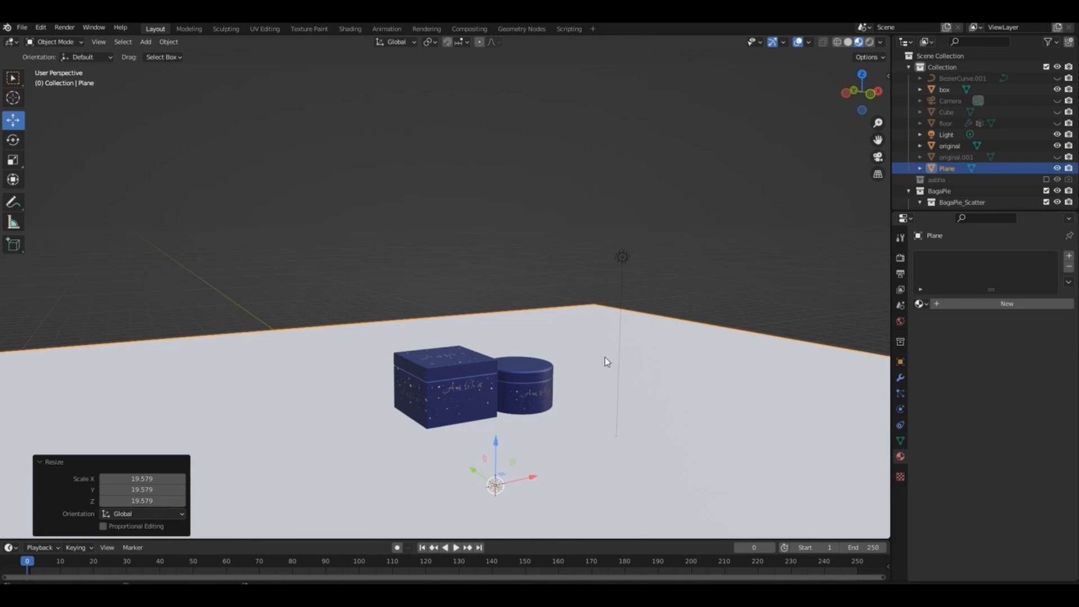
pyautogui.press('s')
pyautogui.click(632, 424)
# Extrude the plane's two back edges about 41 m along Z to form walls, and return to Object Mode.
pyautogui.press('Tab')
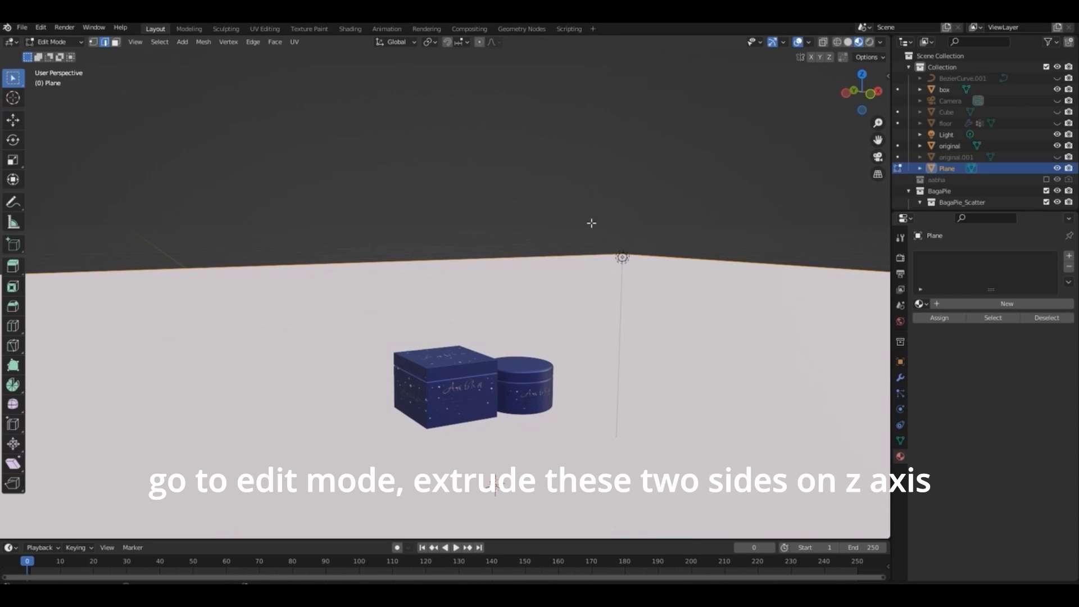
pyautogui.press('e')
pyautogui.press('z')
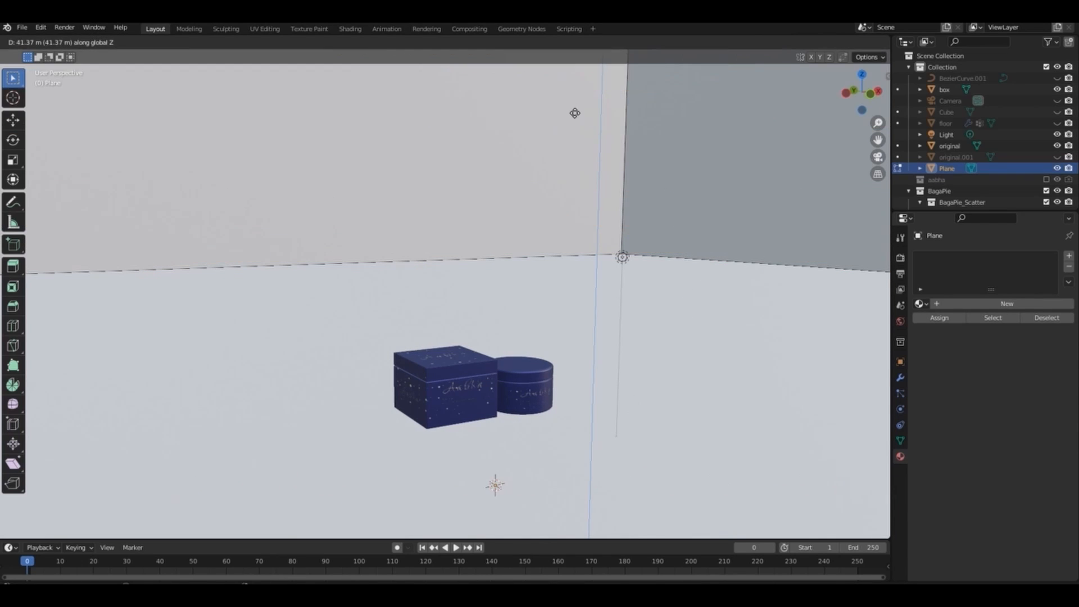
pyautogui.click(574, 113)
pyautogui.press('Tab')
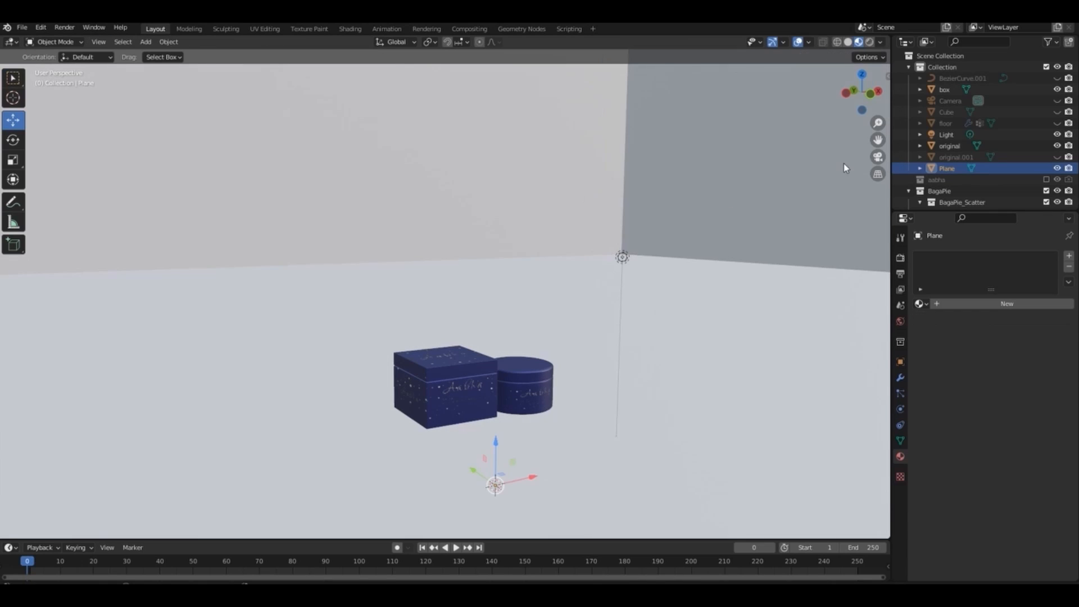
# Preview the scene in rendered shading, rescale the backdrop plane and check it from the front.
pyautogui.click(870, 42)
pyautogui.press('s')
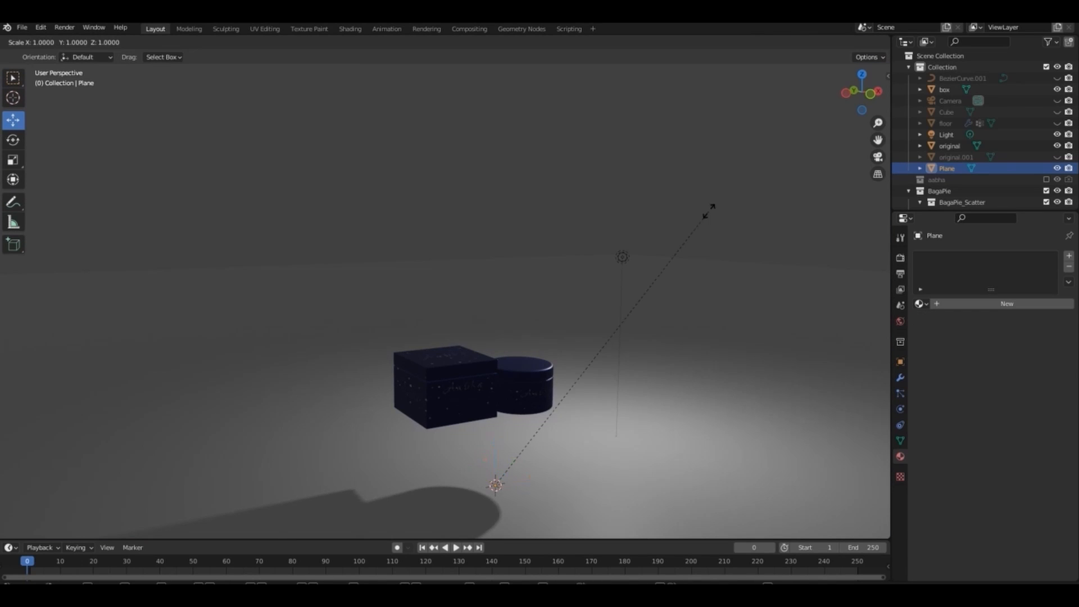
pyautogui.click(541, 420)
pyautogui.press('KP_1')
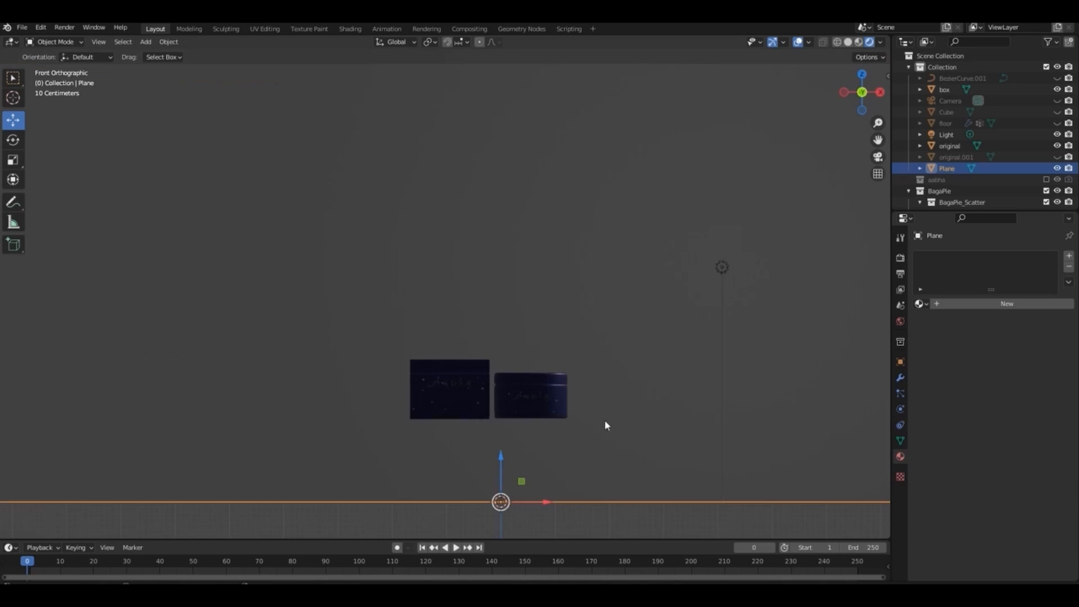
pyautogui.press('KP_0')
pyautogui.click(661, 119)
pyautogui.moveTo(862, 92); pyautogui.dragTo(872, 94)
# Switch back to Material Preview shading, scale the backdrop plane down by about 0.82 and deselect it.
pyautogui.click(859, 42)
pyautogui.click(556, 252)
pyautogui.press('s')
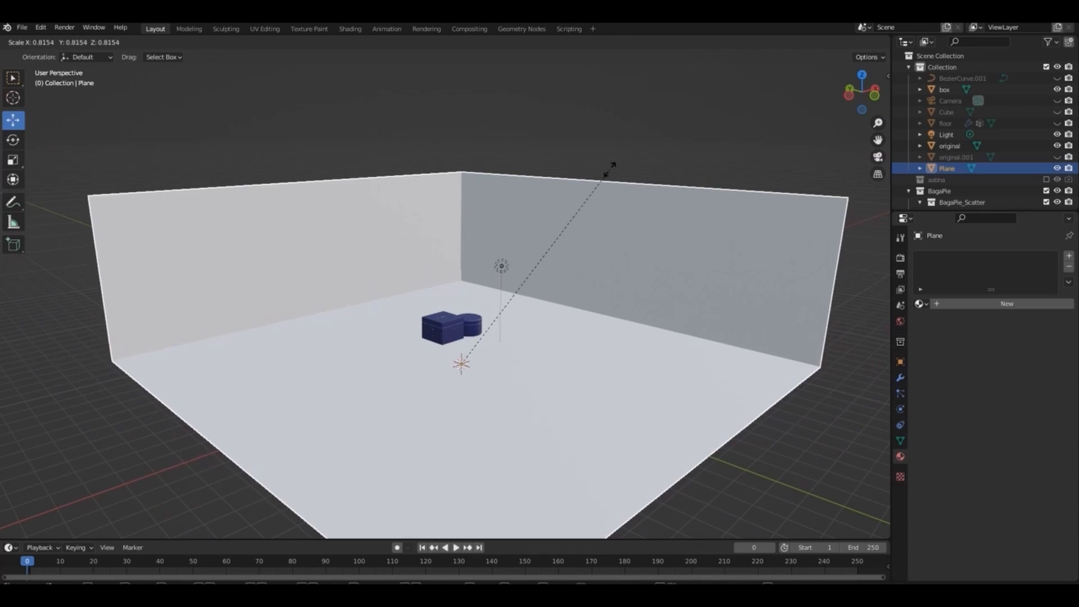
pyautogui.click(610, 169)
pyautogui.moveTo(488, 355); pyautogui.dragTo(451, 328)
pyautogui.click(721, 157)
pyautogui.moveTo(473, 388); pyautogui.dragTo(466, 368, button='middle')
pyautogui.scroll(2, 466, 369)
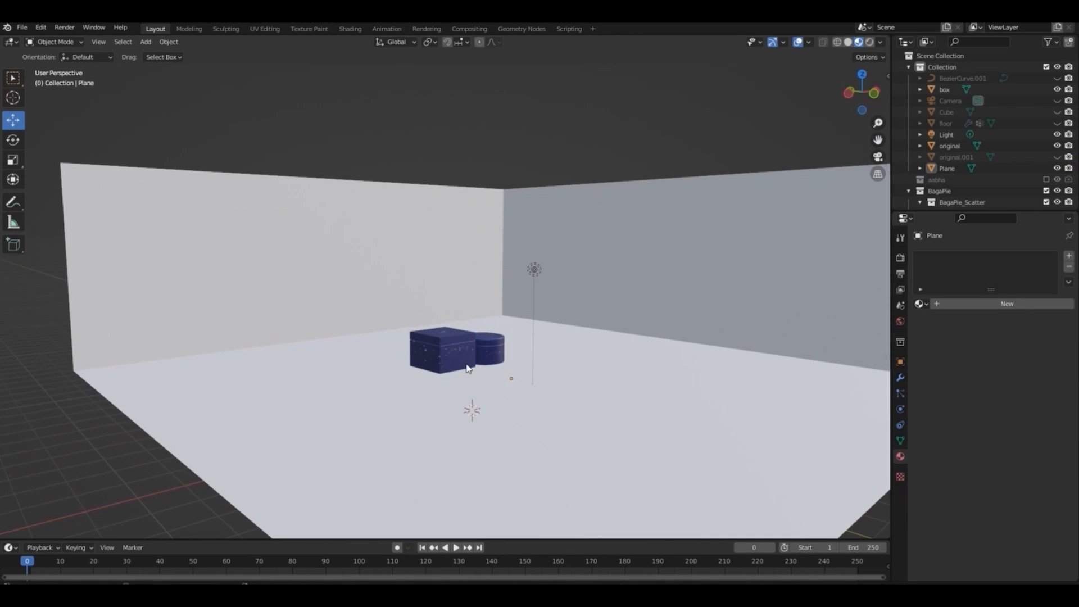
# Add a 2 m mesh cube and scale it along Z by about 1.68.
pyautogui.hotkey('shift', 'a')
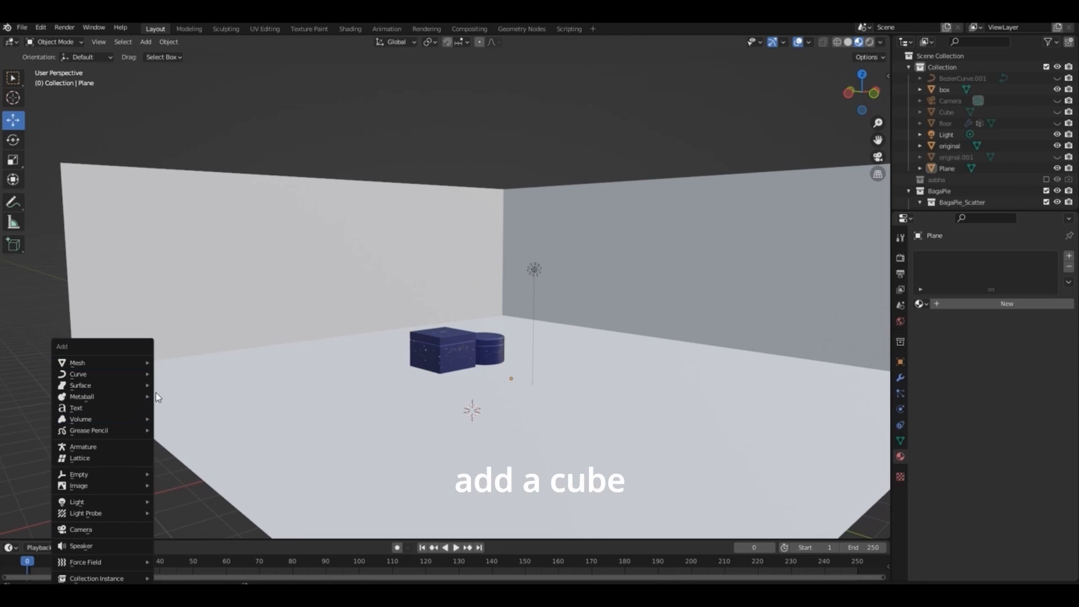
pyautogui.moveTo(118, 368)
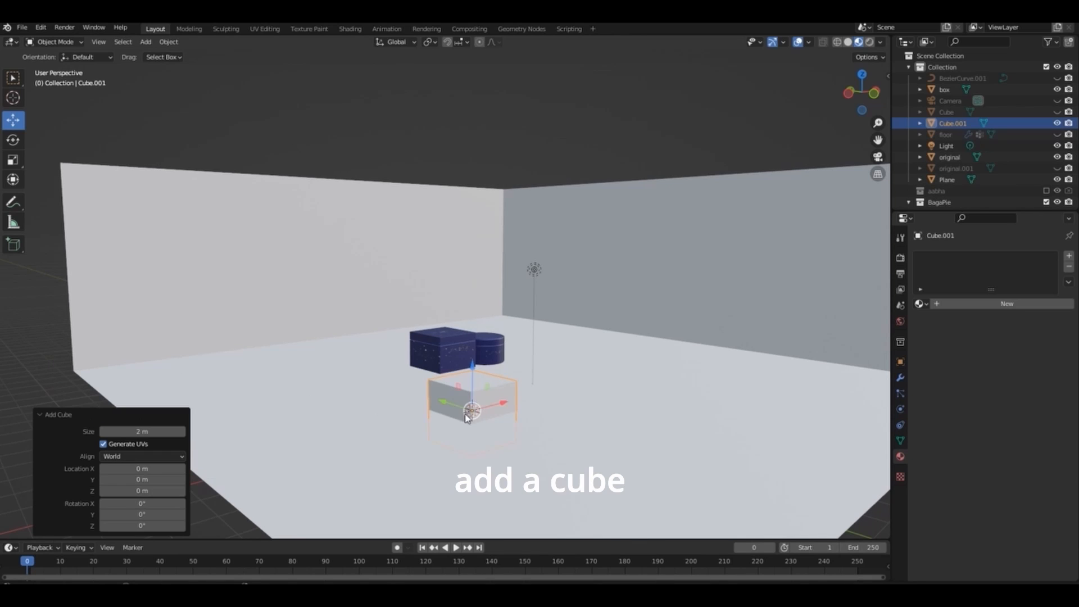
pyautogui.press('s')
pyautogui.press('z')
pyautogui.click(601, 404)
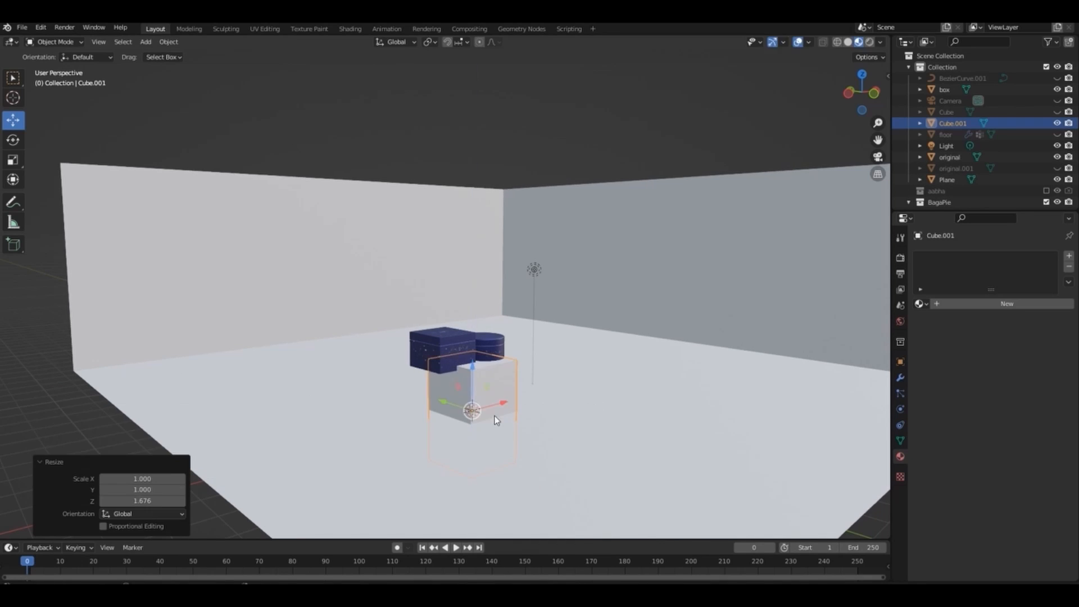
# Move the cube about 5.67 m along Y, shift it back along X, and raise it about 0.7 m along Z.
pyautogui.moveTo(443, 401); pyautogui.dragTo(336, 349)
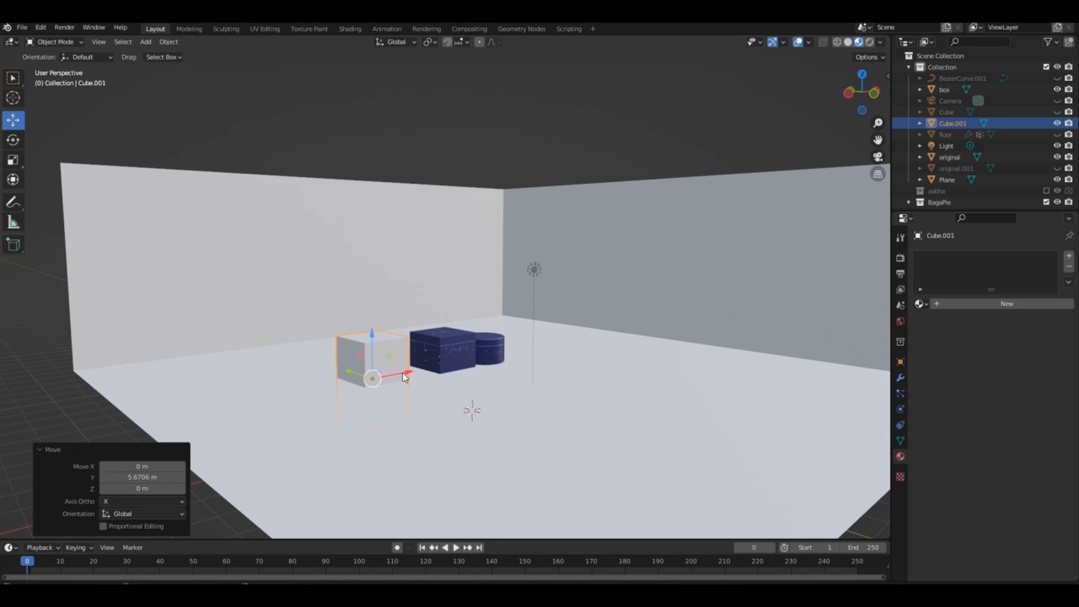
pyautogui.moveTo(402, 373); pyautogui.dragTo(350, 383)
pyautogui.moveTo(323, 342); pyautogui.dragTo(322, 319)
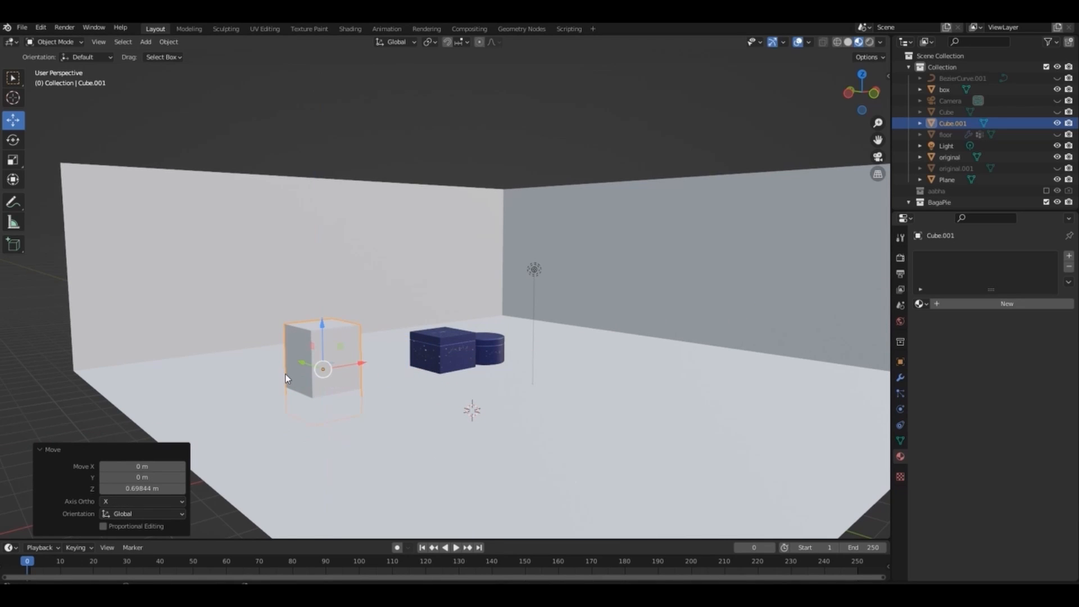
# Add a Bevel modifier to the cube with an amount of 0.05 m and 12 segments.
pyautogui.click(900, 377)
pyautogui.click(975, 256)
pyautogui.click(847, 304)
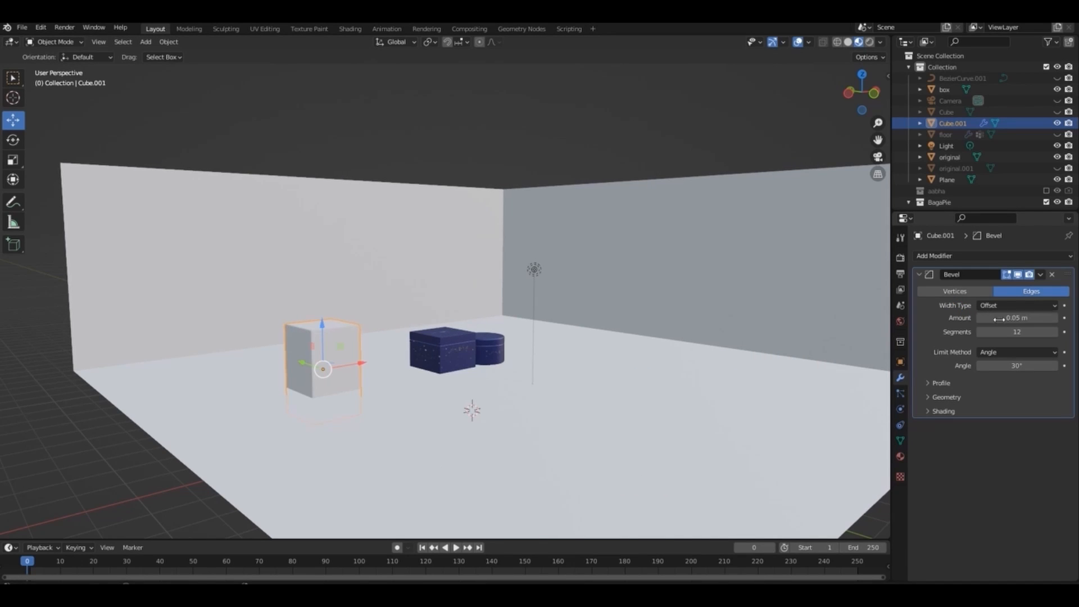
# Give the cube a new material with the copied blue base color, brighten the color, and set Metallic to about 0.756.
pyautogui.click(901, 458)
pyautogui.click(970, 305)
pyautogui.click(1011, 423)
pyautogui.click(1008, 373)
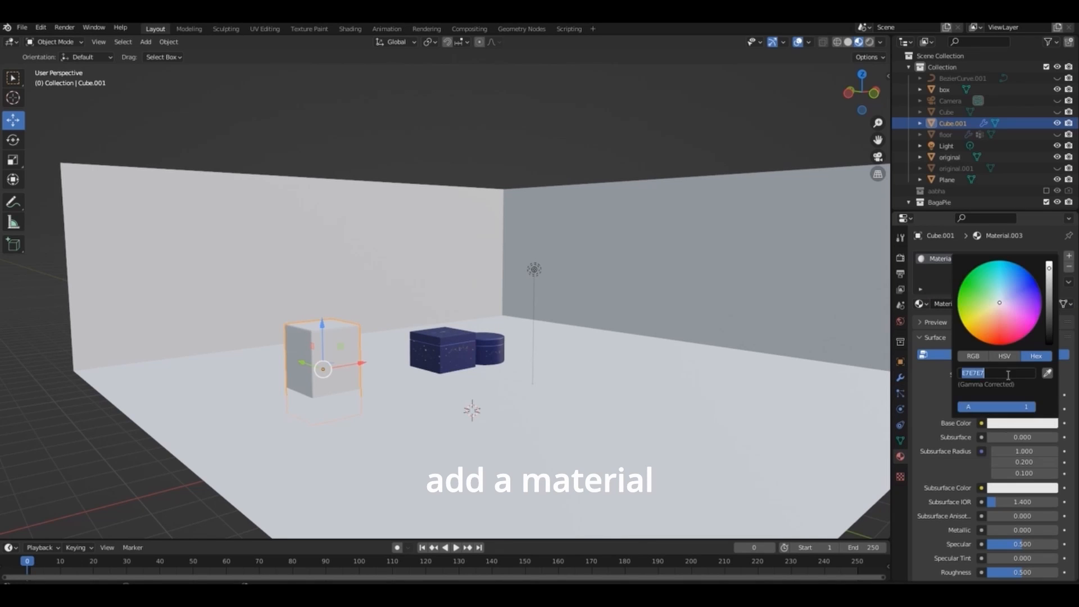
pyautogui.hotkey('ctrl', 'v')
pyautogui.press('Return')
pyautogui.moveTo(1049, 313); pyautogui.dragTo(1048, 266)
pyautogui.moveTo(1006, 530); pyautogui.dragTo(1059, 530)
pyautogui.moveTo(1023, 572)
pyautogui.mouseDown()
pyautogui.moveTo(1007, 572)
pyautogui.moveTo(1023, 572)
pyautogui.mouseUp()
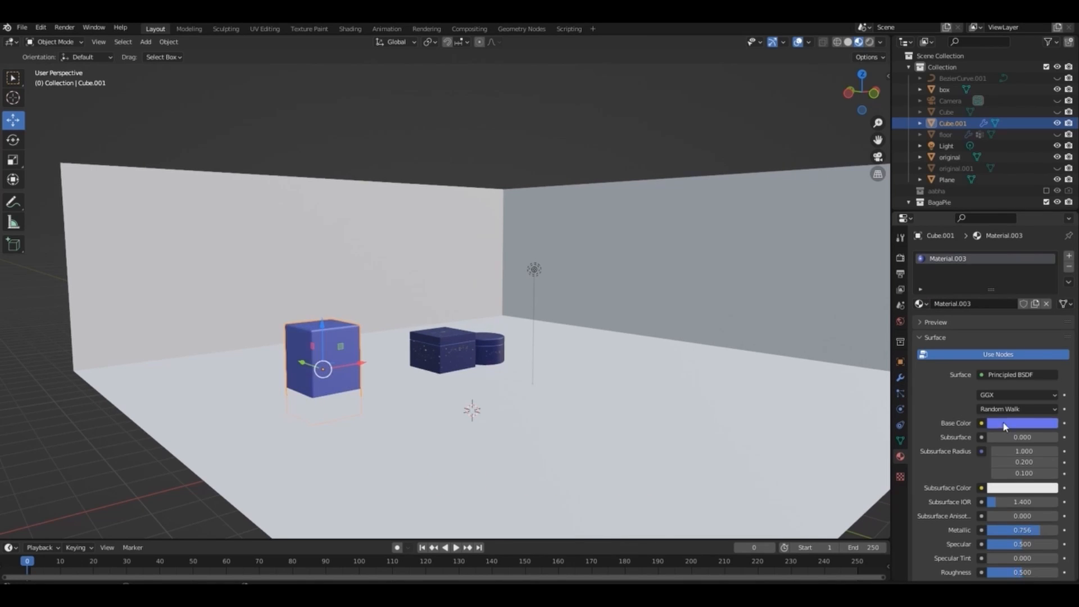
pyautogui.click(1005, 426)
# Give the backdrop plane a new material with a dark blue base color.
pyautogui.click(386, 338)
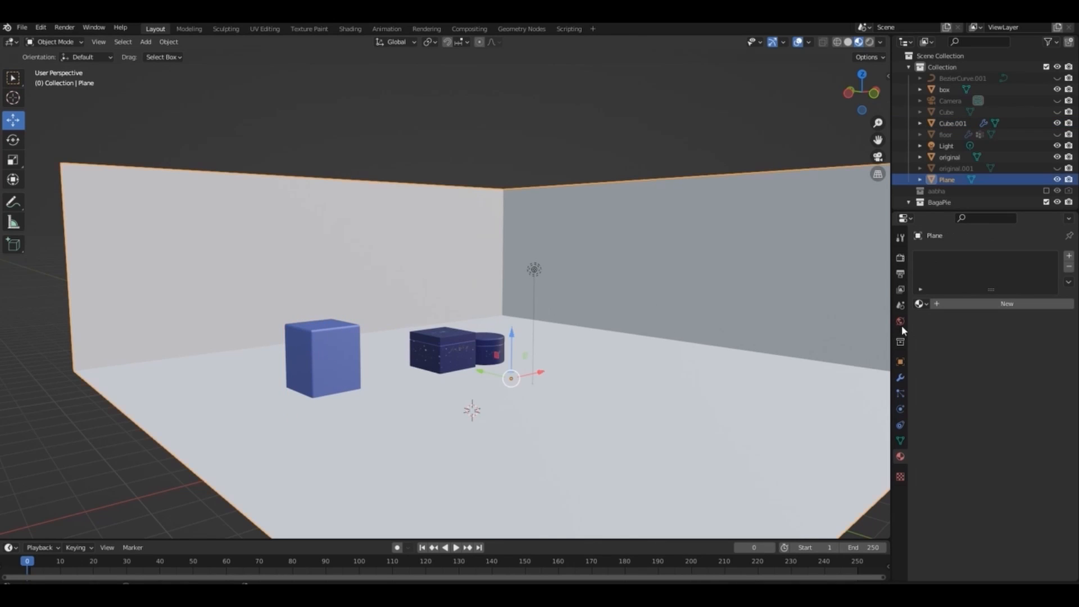
pyautogui.click(968, 304)
pyautogui.click(1020, 425)
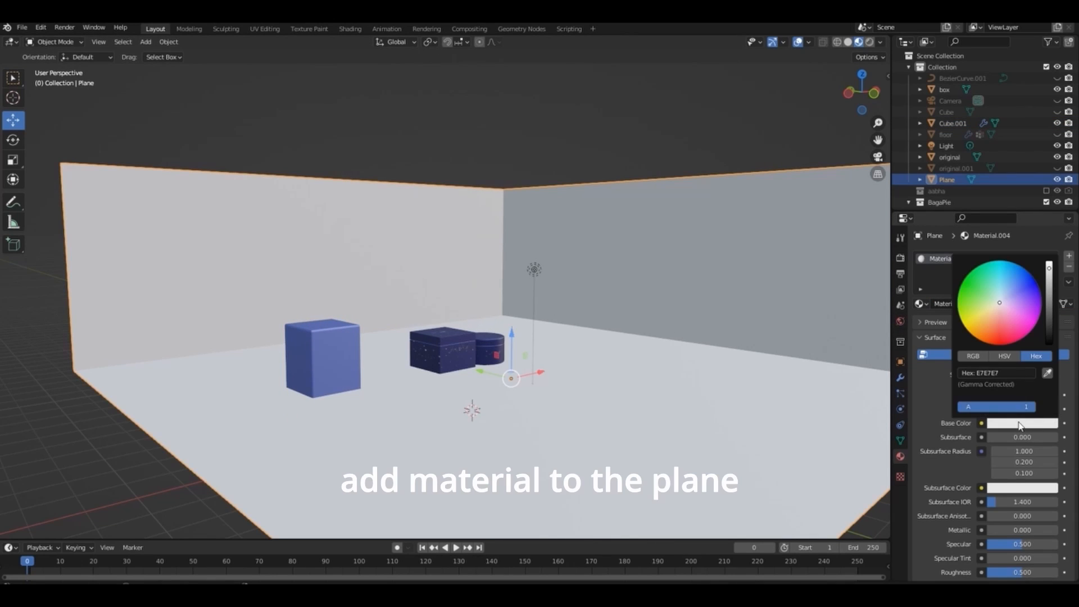
pyautogui.press('Return')
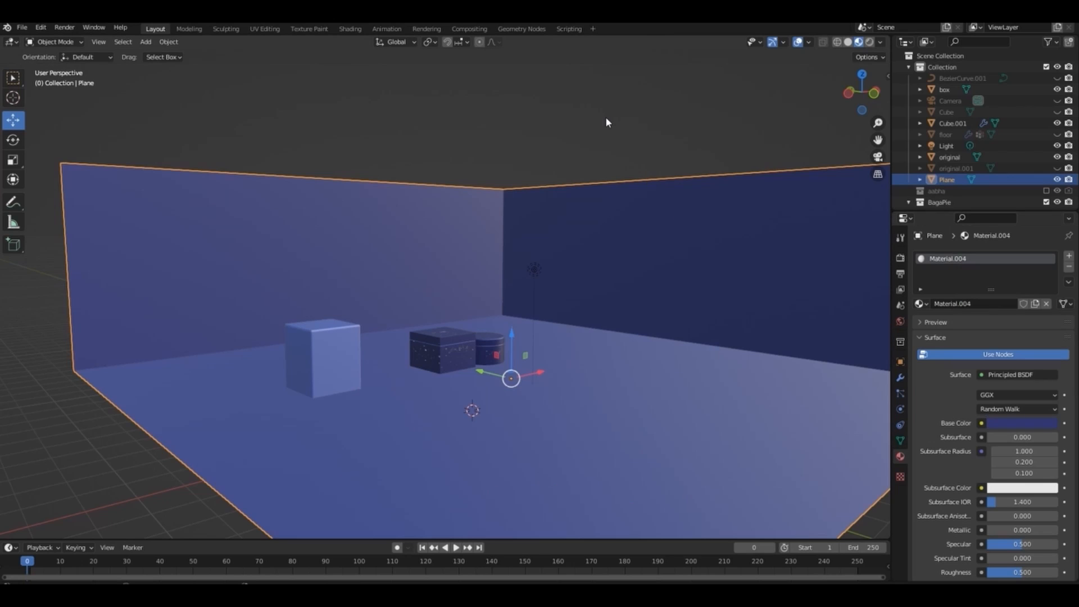
# Switch to rendered shading and raise the point light's power to 1000 W.
pyautogui.click(870, 42)
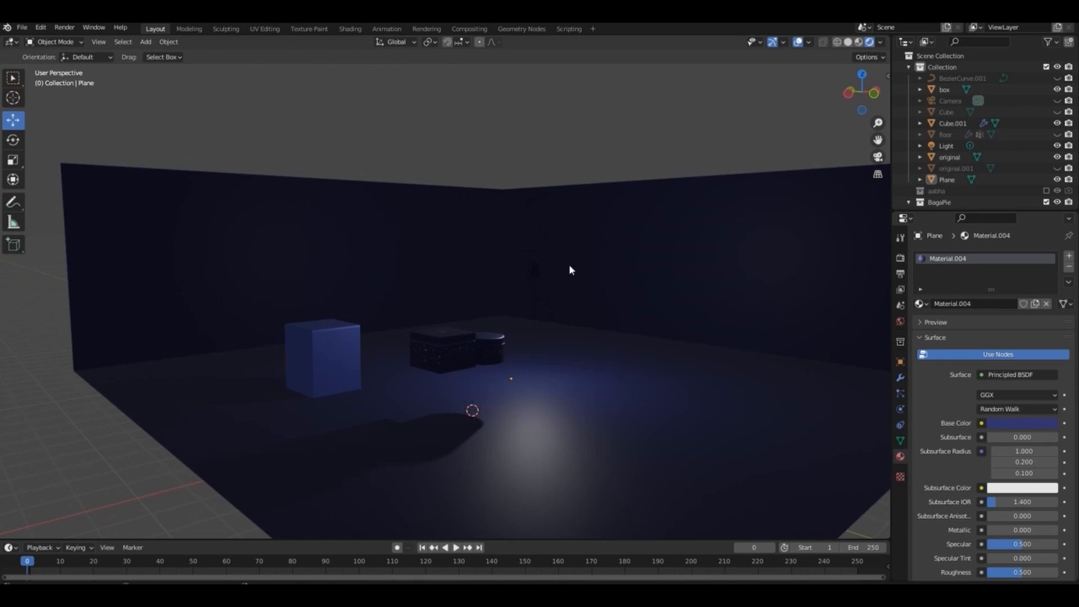
pyautogui.scroll(1, 530, 254)
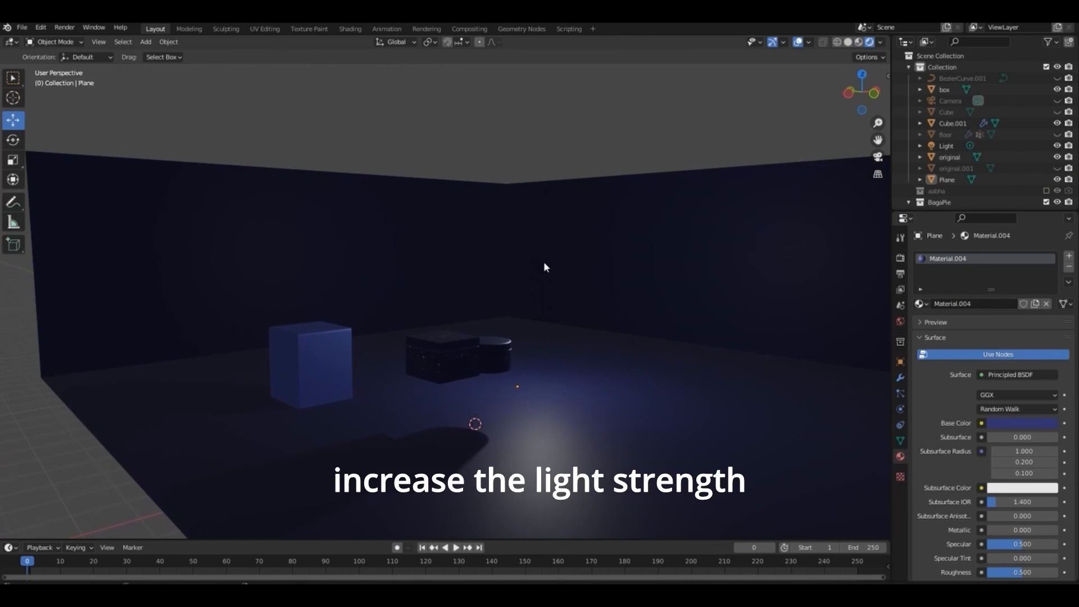
pyautogui.click(544, 262)
pyautogui.write('00')
pyautogui.press('Return')
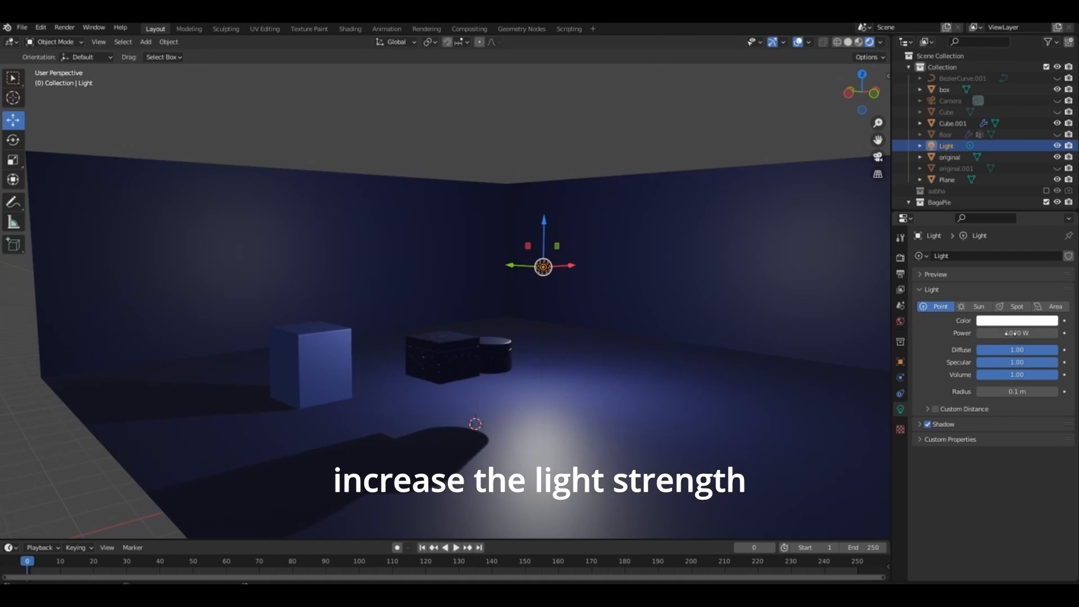
# Select the box and cylinder, lower them along Z in front view, and switch to solid shading.
pyautogui.press('KP_0')
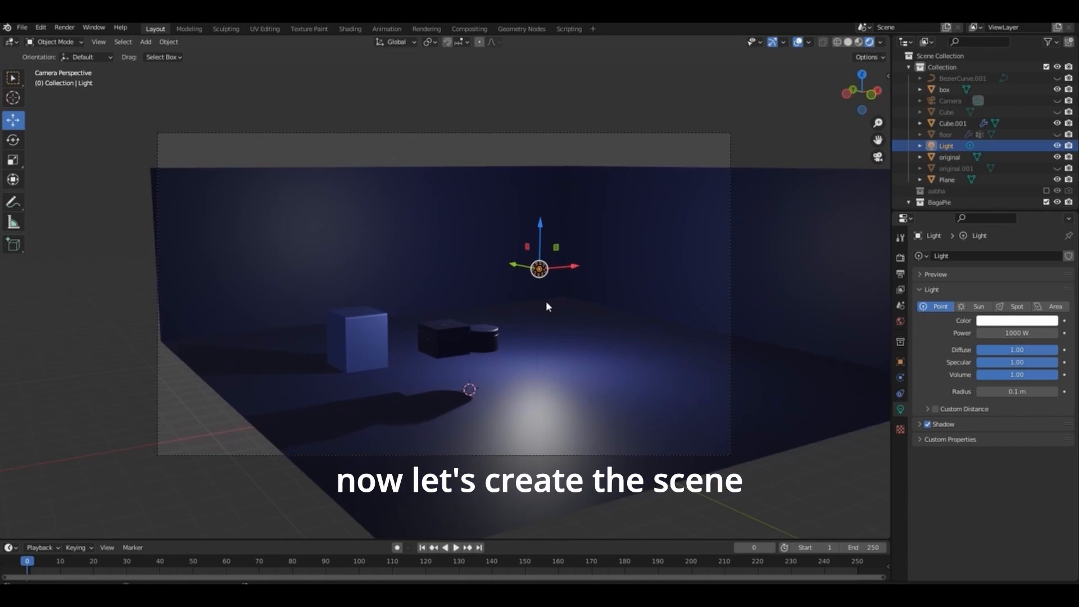
pyautogui.moveTo(545, 301); pyautogui.dragTo(456, 324, button='middle')
pyautogui.click(456, 326)
pyautogui.keyDown('shift'); pyautogui.click(469, 329); pyautogui.keyUp('shift')
pyautogui.press('KP_1')
pyautogui.moveTo(460, 297); pyautogui.dragTo(460, 320)
pyautogui.moveTo(862, 92)
pyautogui.mouseDown()
pyautogui.moveTo(922, 112)
pyautogui.moveTo(935, 105)
pyautogui.moveTo(878, 80)
pyautogui.mouseUp()
pyautogui.click(629, 199)
# Duplicate the cylinder and place the copy above the tall cube, about -2.81 m in X and 2.33 m in Z.
pyautogui.click(427, 386)
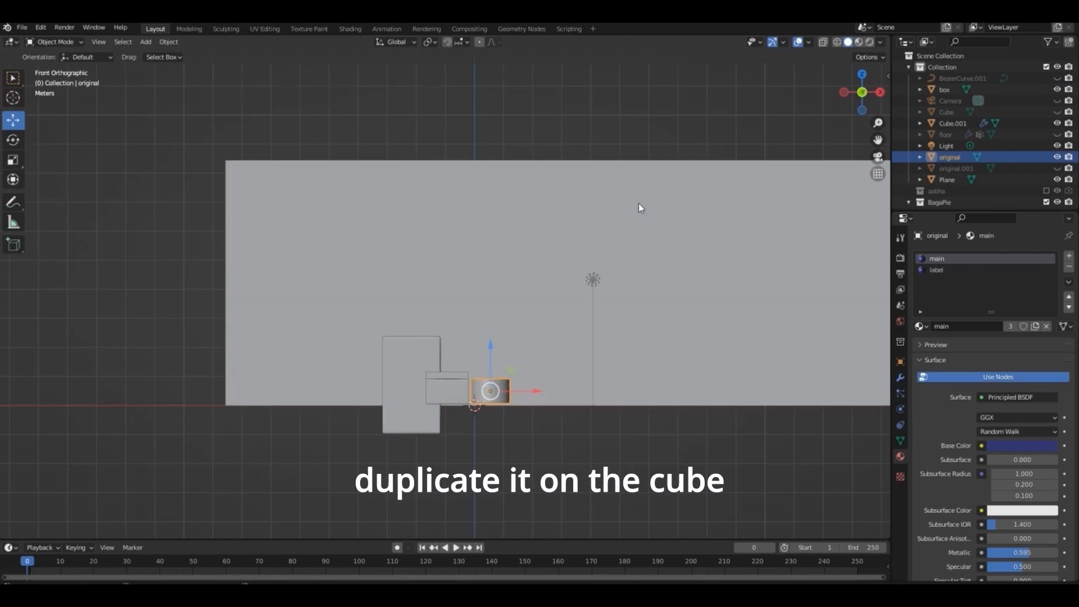
pyautogui.hotkey('shift', 'd')
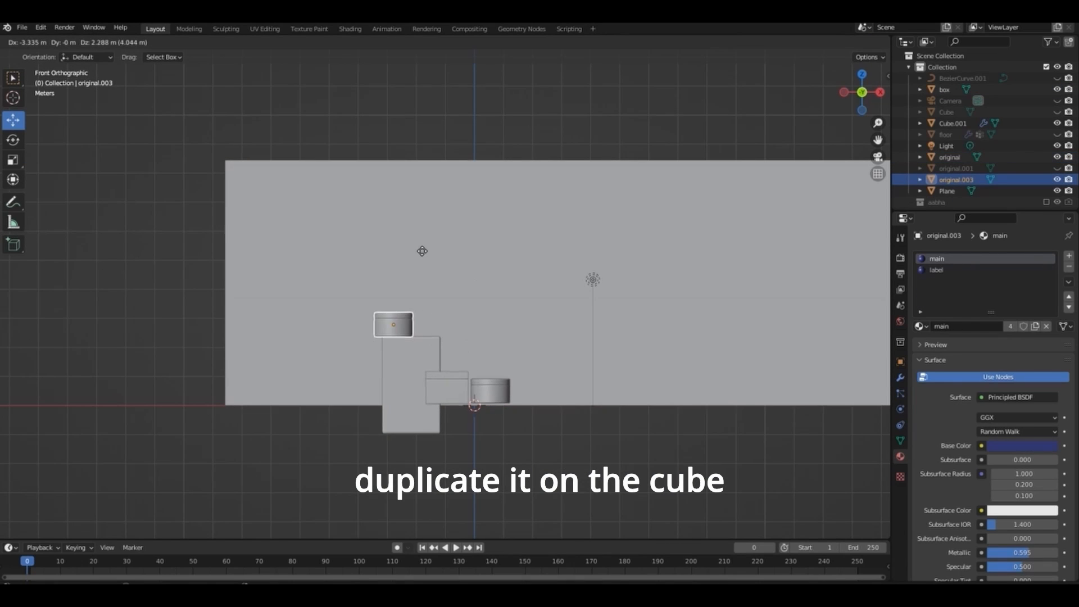
pyautogui.click(437, 251)
pyautogui.scroll(4, 392, 421)
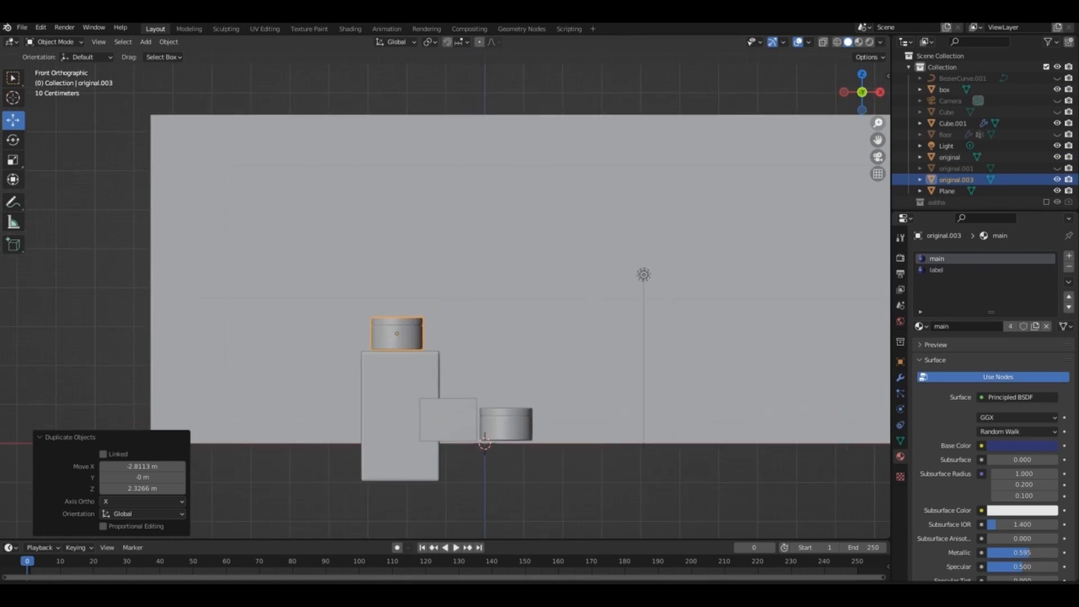
# Seat the copied cylinder on the tall cube, and lower the box and original cylinder slightly along Z to the floor.
pyautogui.click(76, 344)
pyautogui.click(391, 337)
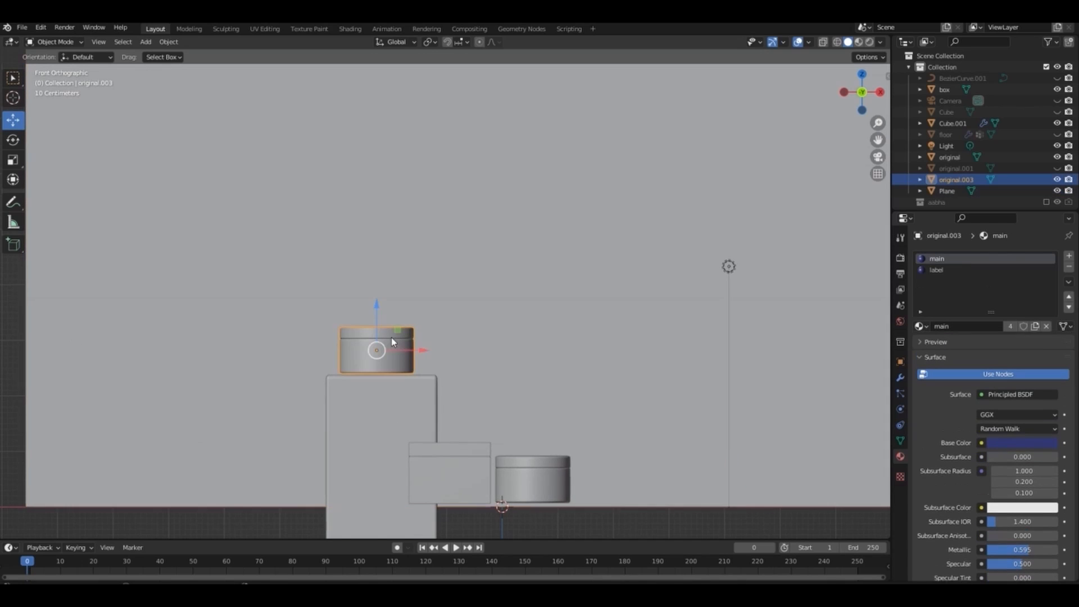
pyautogui.moveTo(376, 308); pyautogui.dragTo(390, 342)
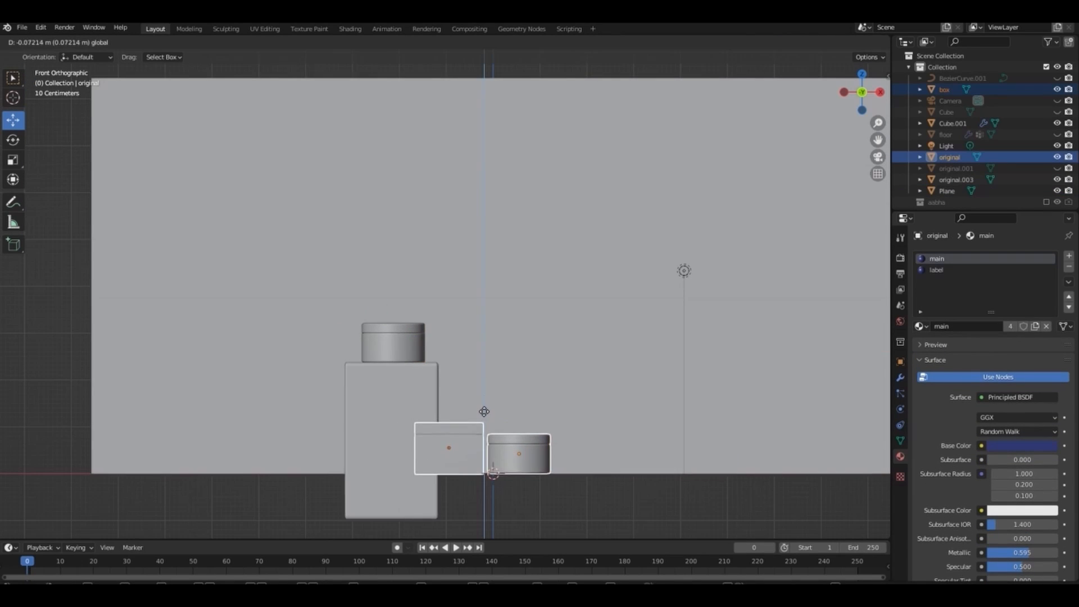
pyautogui.click(484, 412)
# Duplicate the tall cube about 4.04 m along X, rotate the copy 90° onto its side, and lower it about 0.2 m.
pyautogui.click(417, 375)
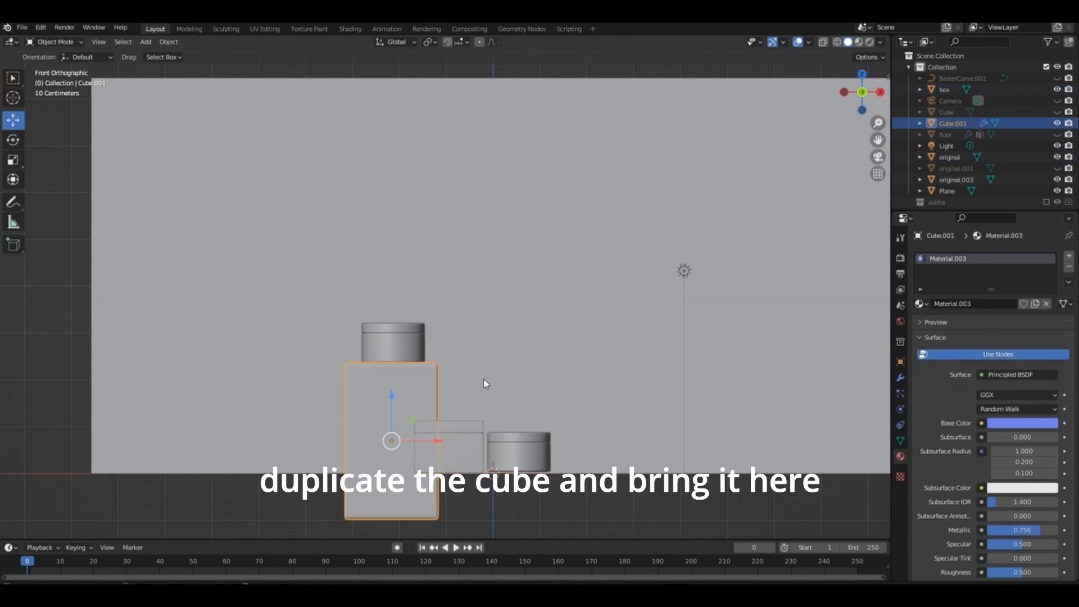
pyautogui.hotkey('shift', 'd')
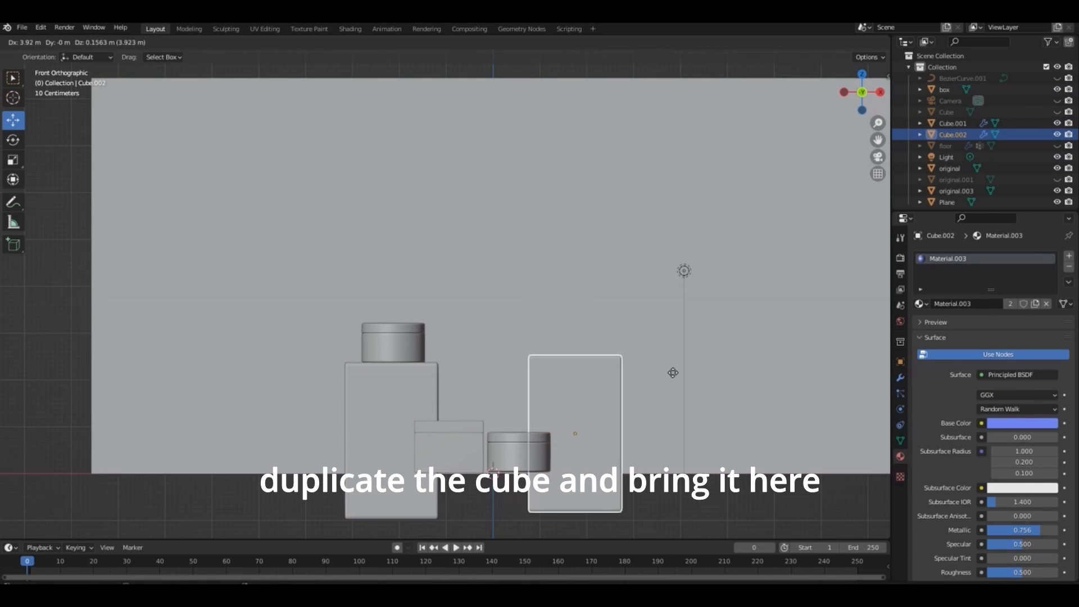
pyautogui.click(672, 371)
pyautogui.write('r90')
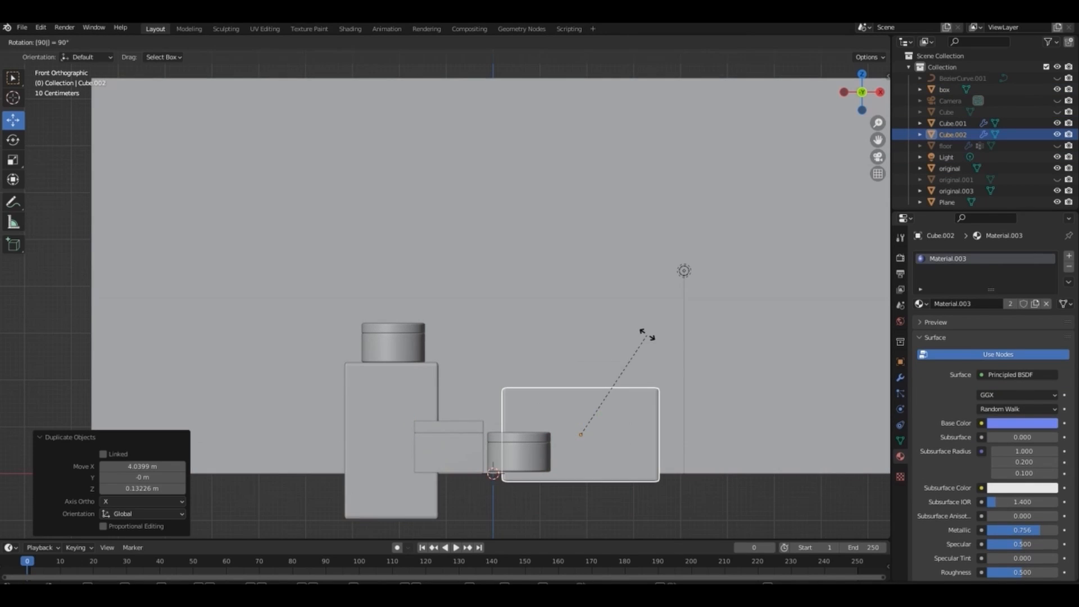
pyautogui.press('Return')
pyautogui.moveTo(584, 406); pyautogui.dragTo(585, 416)
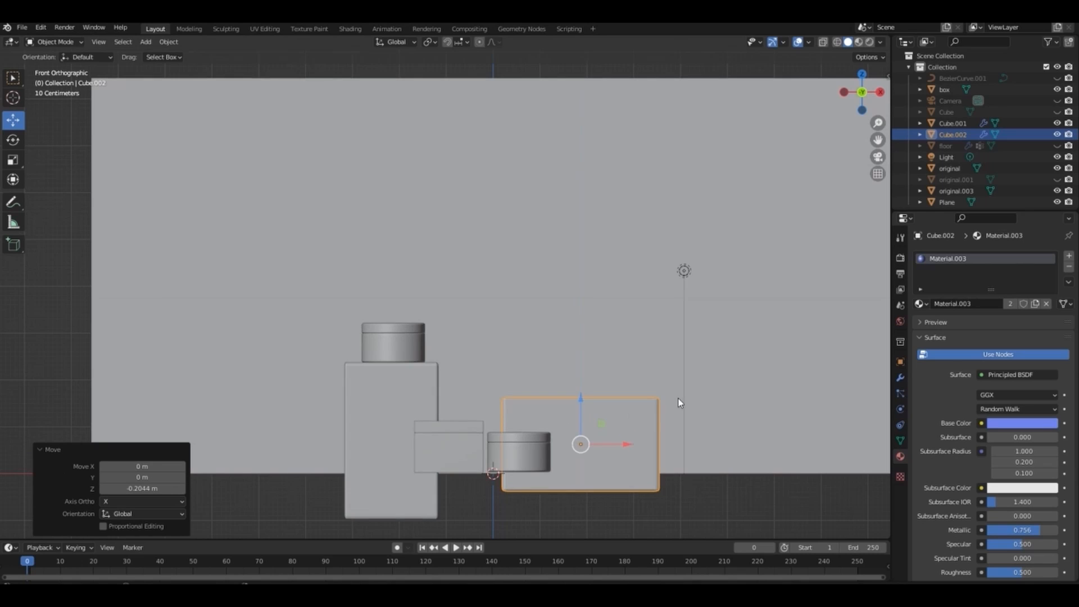
# In camera view, move the sideways block along negative Y toward the camera.
pyautogui.press('KP_0')
pyautogui.press('g')
pyautogui.press('y')
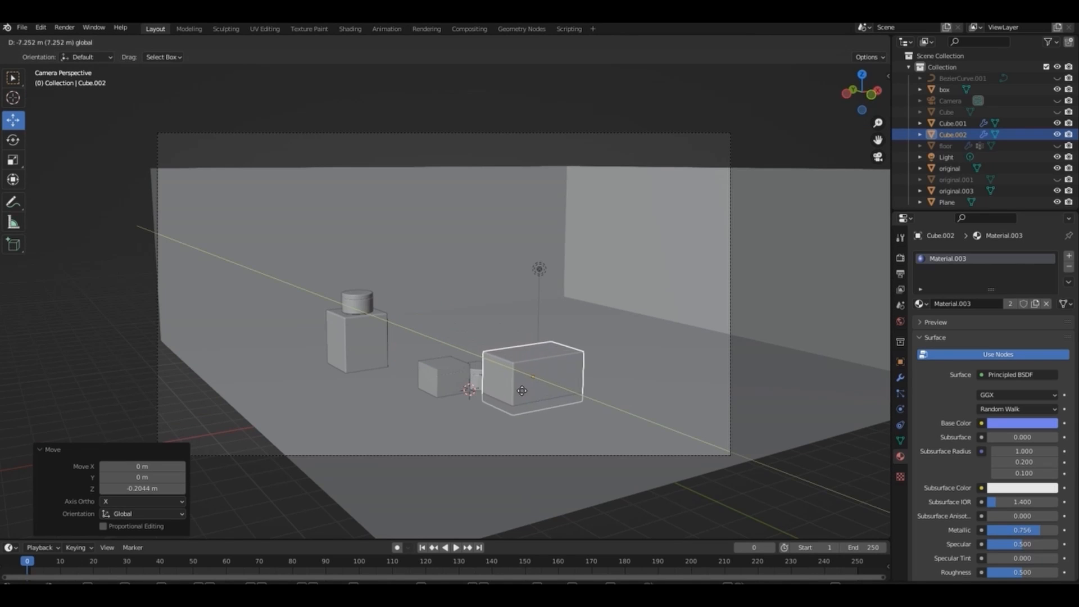
pyautogui.click(483, 386)
# Duplicate the box, move the copy along Y beside the sideways block, and rotate it about -28.6° around Y.
pyautogui.click(441, 376)
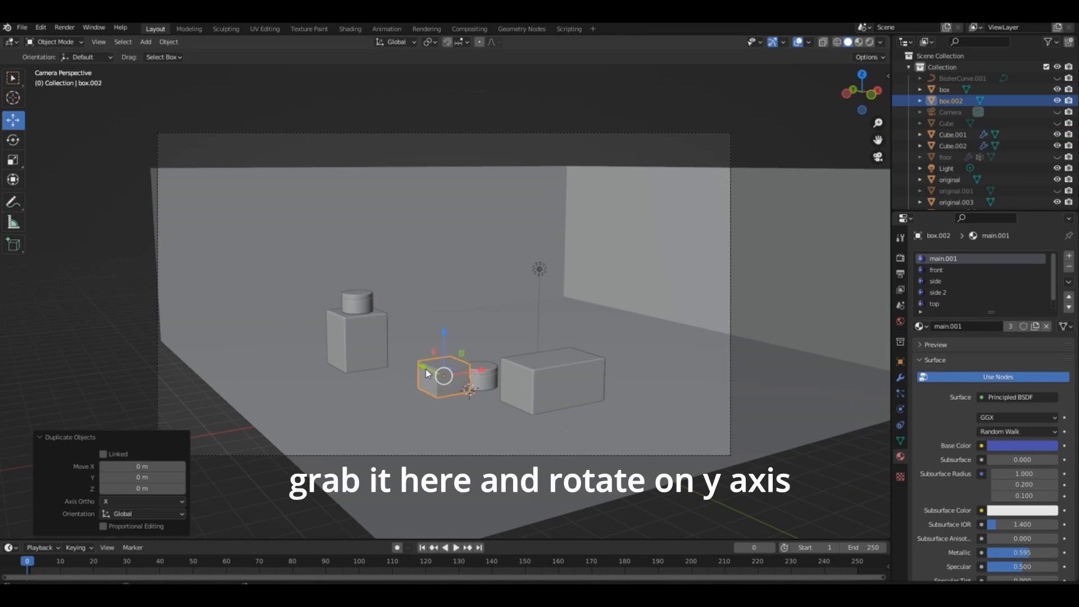
pyautogui.moveTo(426, 368); pyautogui.dragTo(562, 383)
pyautogui.press('r')
pyautogui.press('y')
pyautogui.click(558, 343)
# In front view, raise the tilted box about 0.29 m, shift it along X against the block, and tilt it further.
pyautogui.press('KP_1')
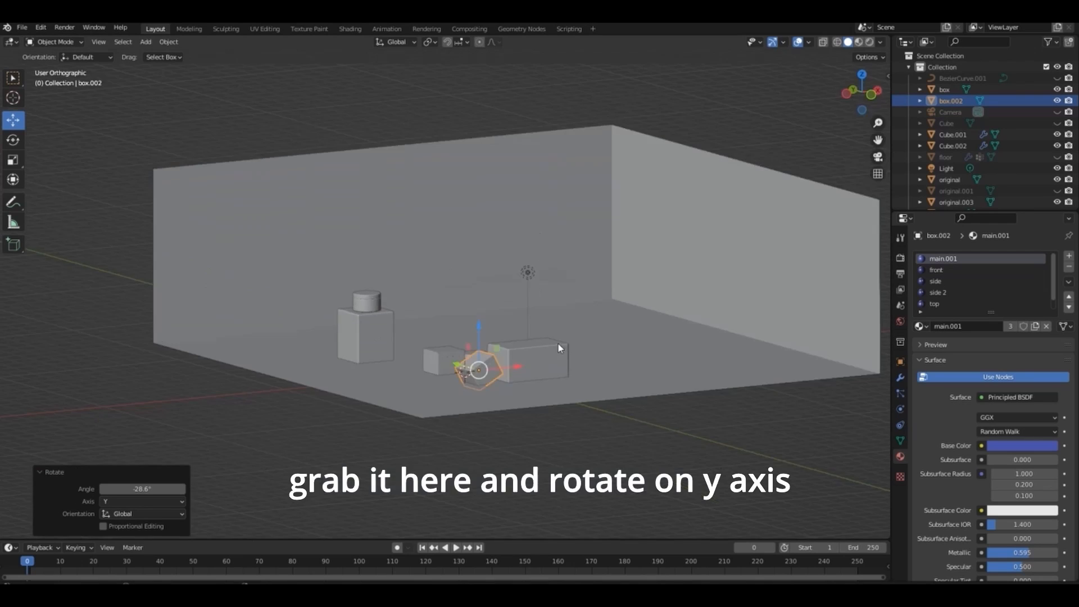
pyautogui.moveTo(449, 411); pyautogui.dragTo(450, 400)
pyautogui.press('r')
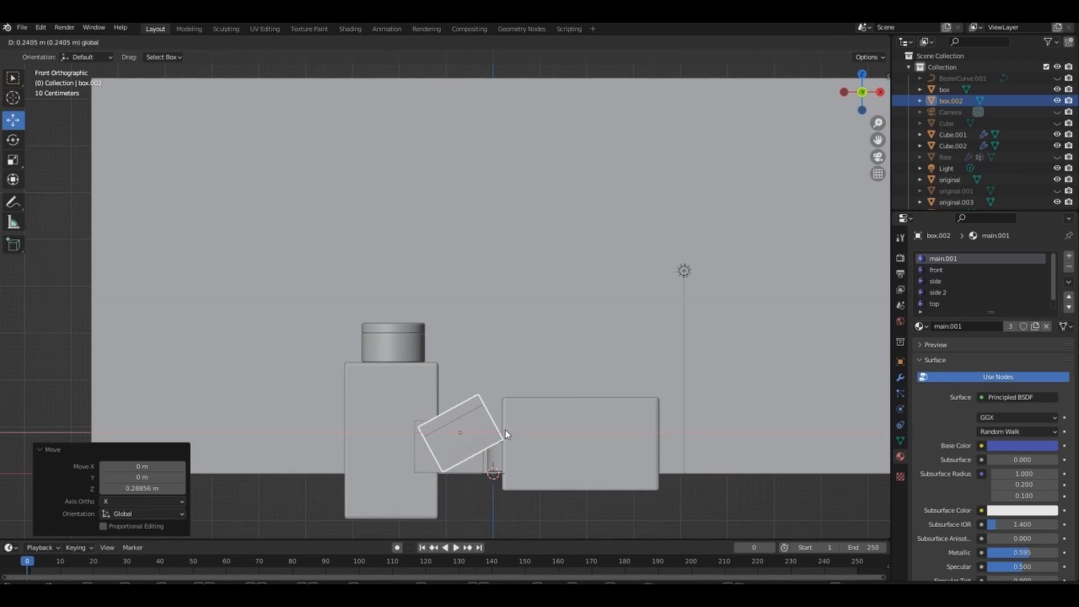
pyautogui.click(493, 388)
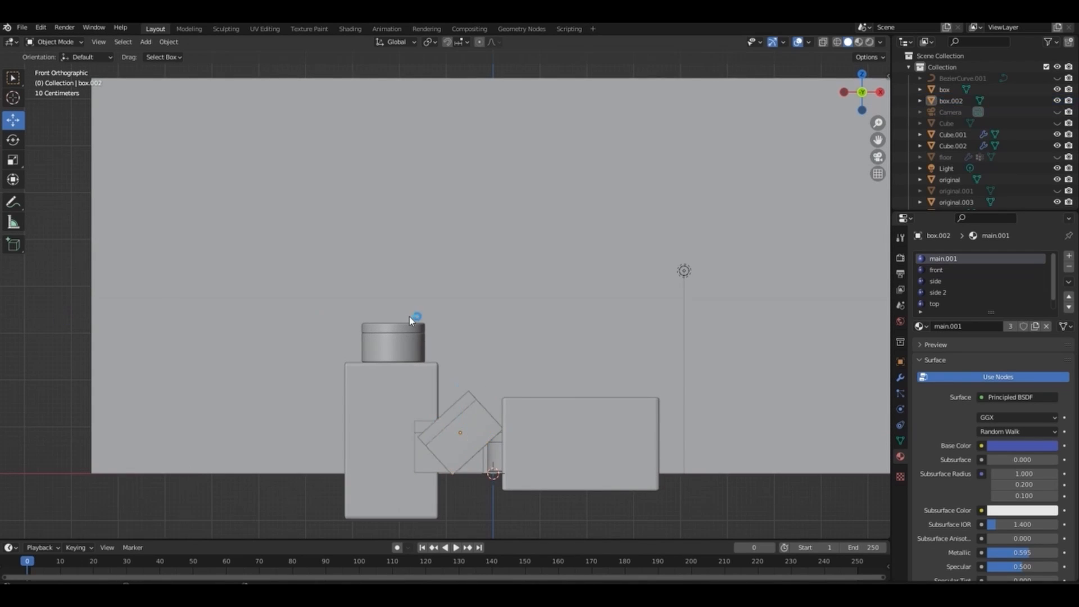
# Duplicate the cylinder beside the box and move the copy about -4.86 m along X, in front of the tall cube.
pyautogui.press('KP_0')
pyautogui.click(476, 372)
pyautogui.hotkey('shift', 'd')
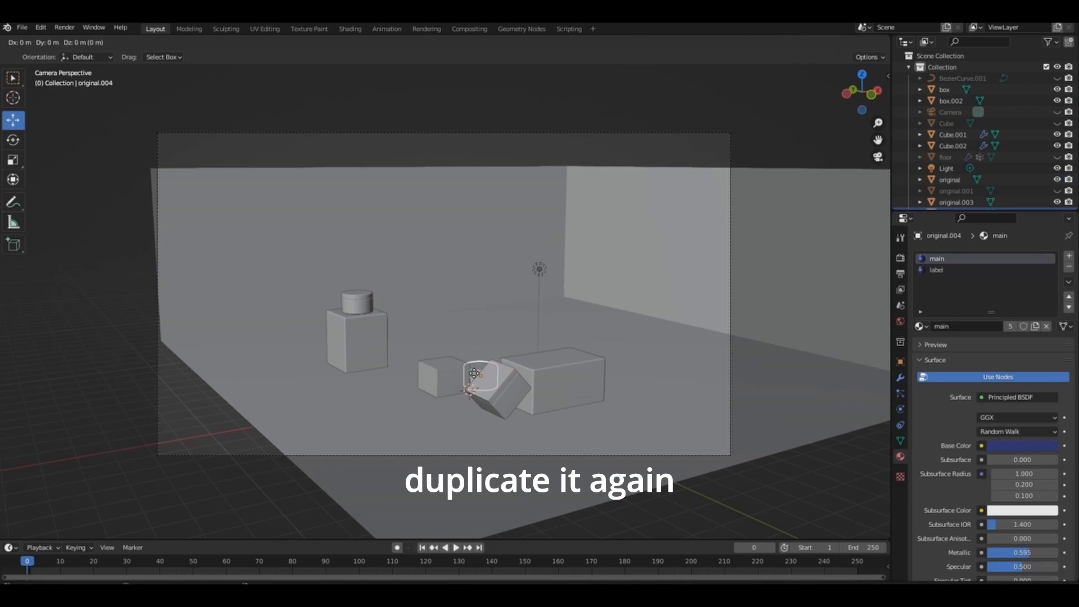
pyautogui.rightClick(476, 372)
pyautogui.moveTo(498, 371); pyautogui.dragTo(387, 382)
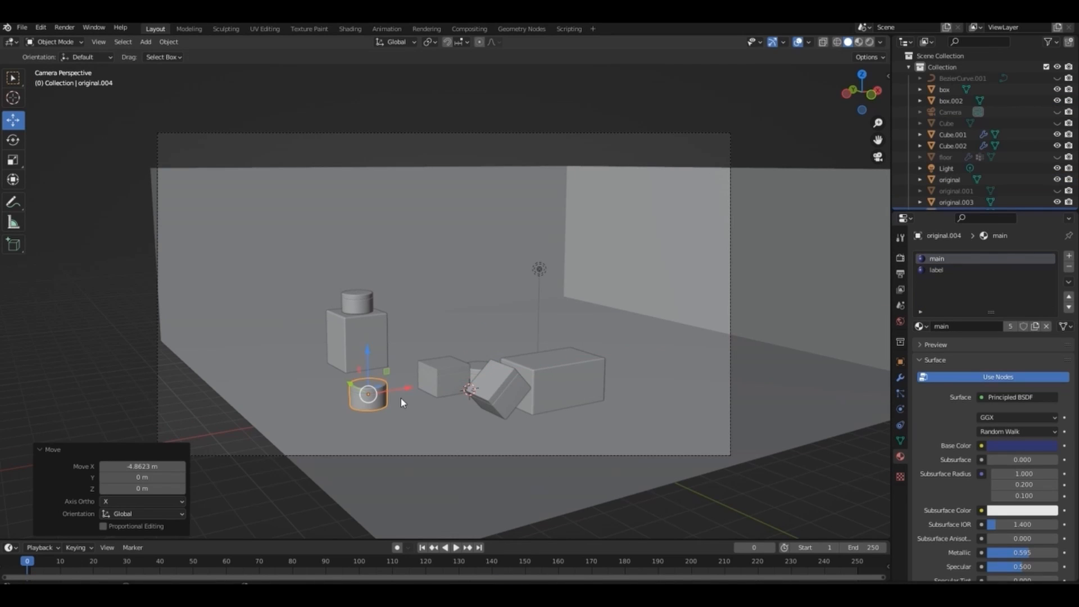
# In front view, tilt the new cylinder about -40° around Y, raise it about 0.32 m, and turn it around Z.
pyautogui.press('KP_1')
pyautogui.press('r')
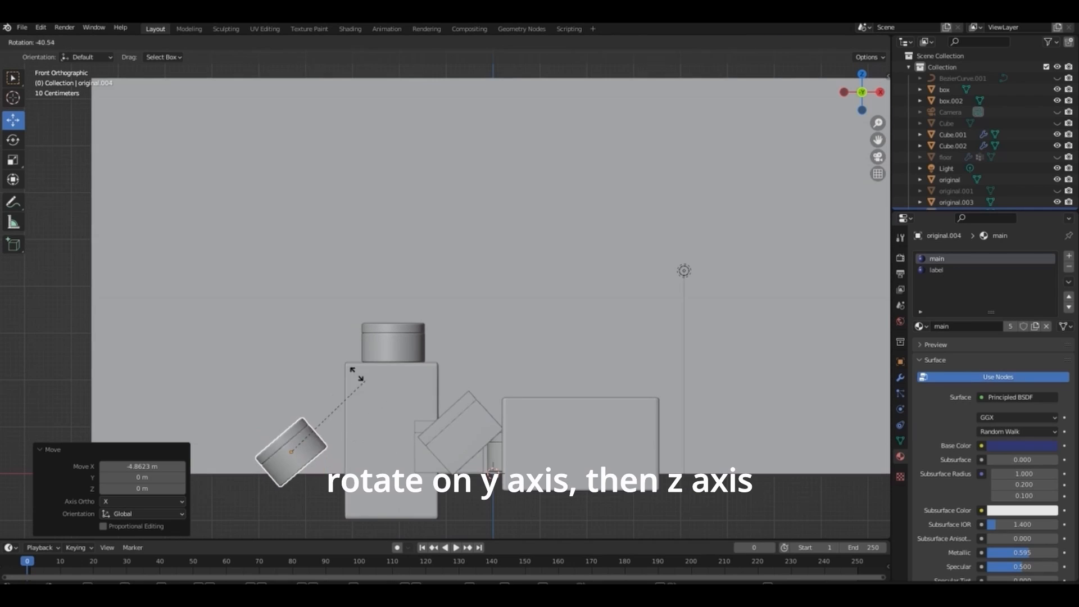
pyautogui.click(349, 371)
pyautogui.press('r')
pyautogui.press('y')
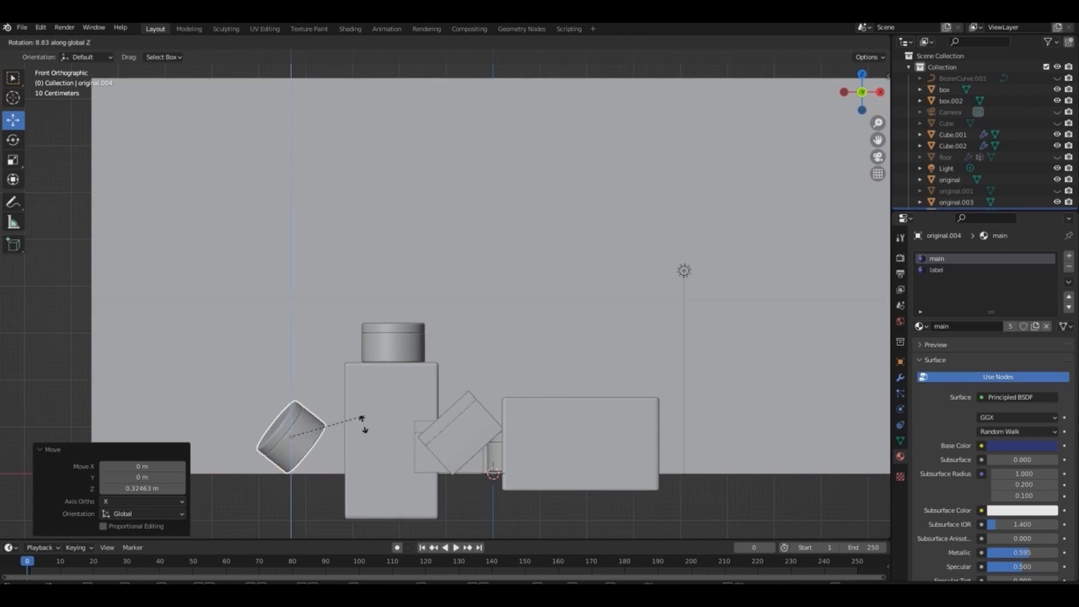
pyautogui.click(301, 456)
# Duplicate the sideways block and raise the copy about 1.56 m along Z.
pyautogui.click(544, 454)
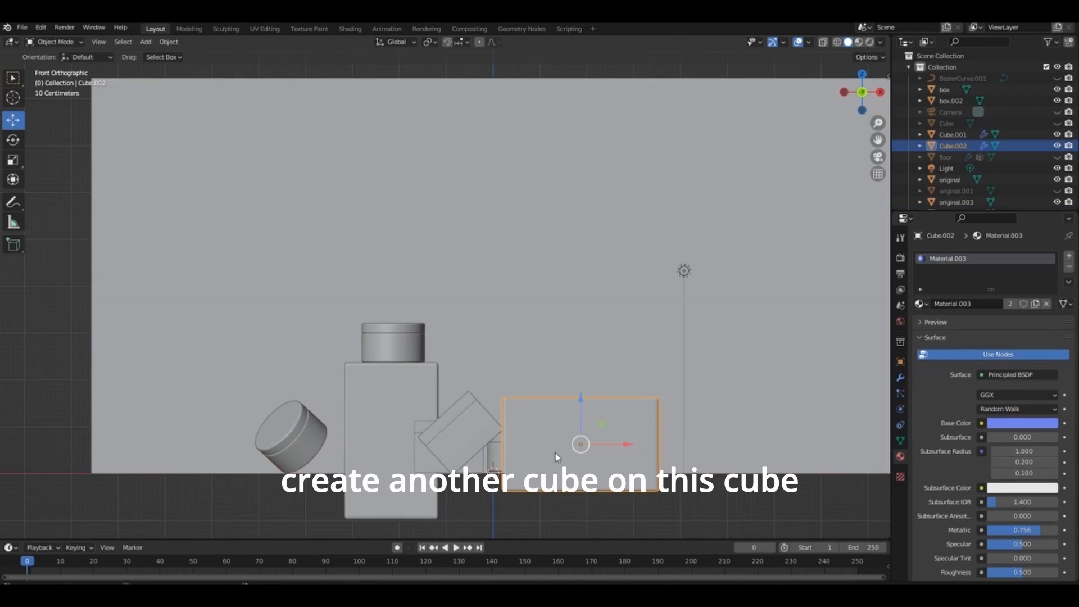
pyautogui.hotkey('shift', 'd')
pyautogui.press('z')
pyautogui.click(559, 384)
# Narrow the upper block along X, scale it uniformly by 0.838, and reposition it on top of the lower block.
pyautogui.press('s')
pyautogui.press('x')
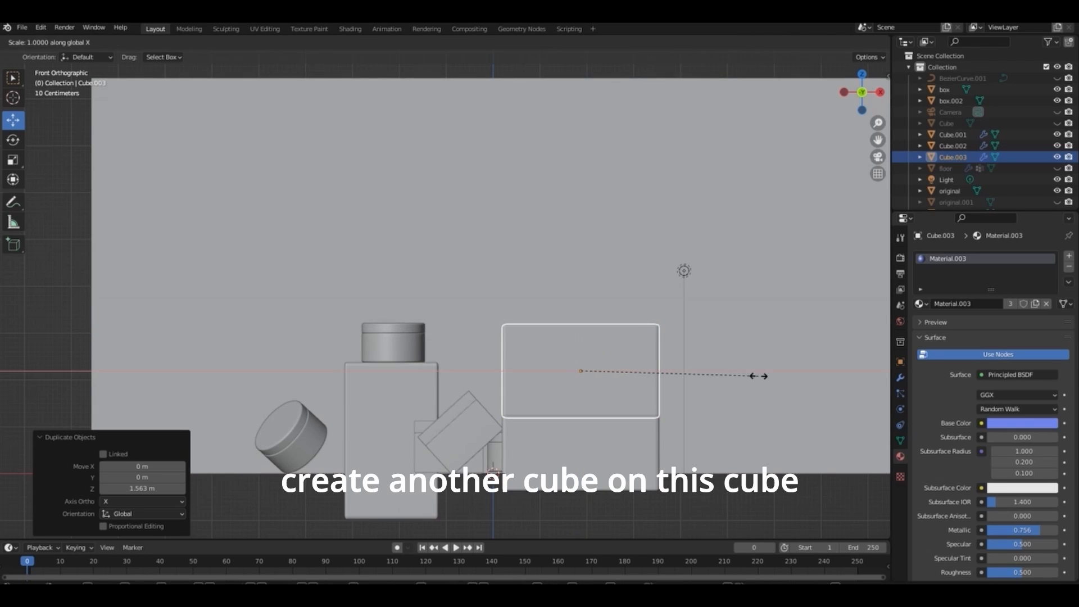
pyautogui.click(758, 375)
pyautogui.press('s')
pyautogui.press('x')
pyautogui.click(687, 380)
pyautogui.press('s')
pyautogui.click(720, 375)
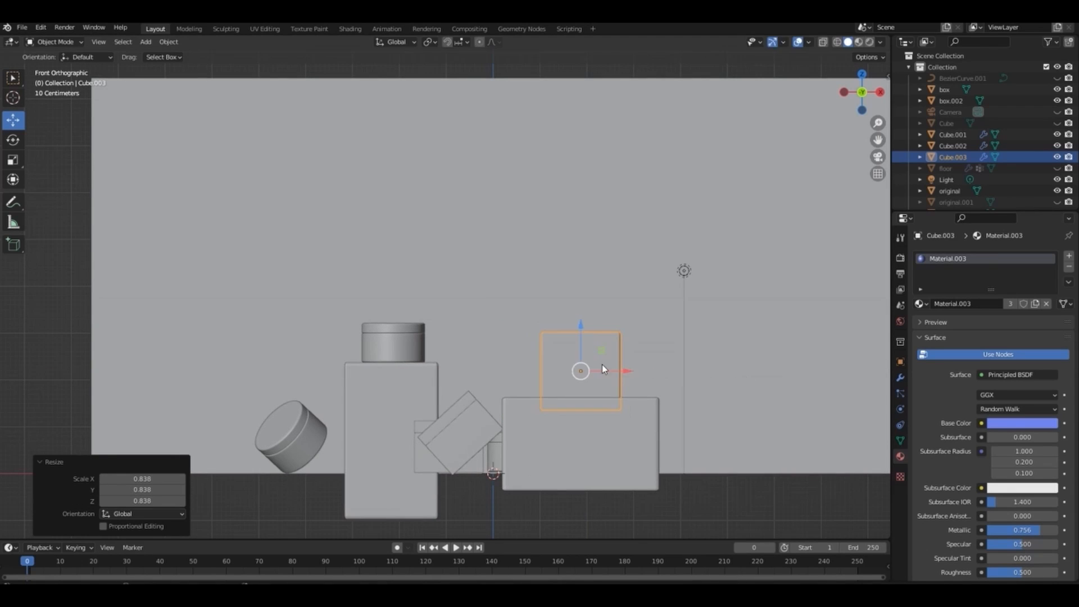
pyautogui.press('g')
pyautogui.press('x')
pyautogui.click(602, 354)
# Move the tilted cylinder onto the stacked blocks, about 6.43 m along X, 3.02 m along Z and -2.71 m along Y.
pyautogui.click(299, 425)
pyautogui.press('g')
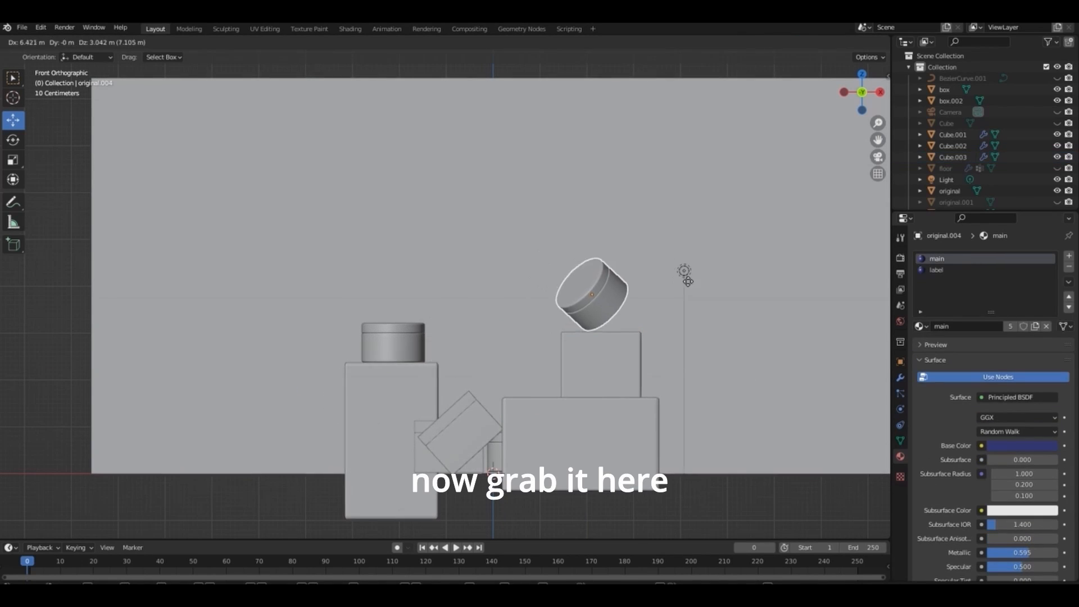
pyautogui.click(689, 282)
pyautogui.press('ctrl+KP_3')
pyautogui.press('g')
pyautogui.press('y')
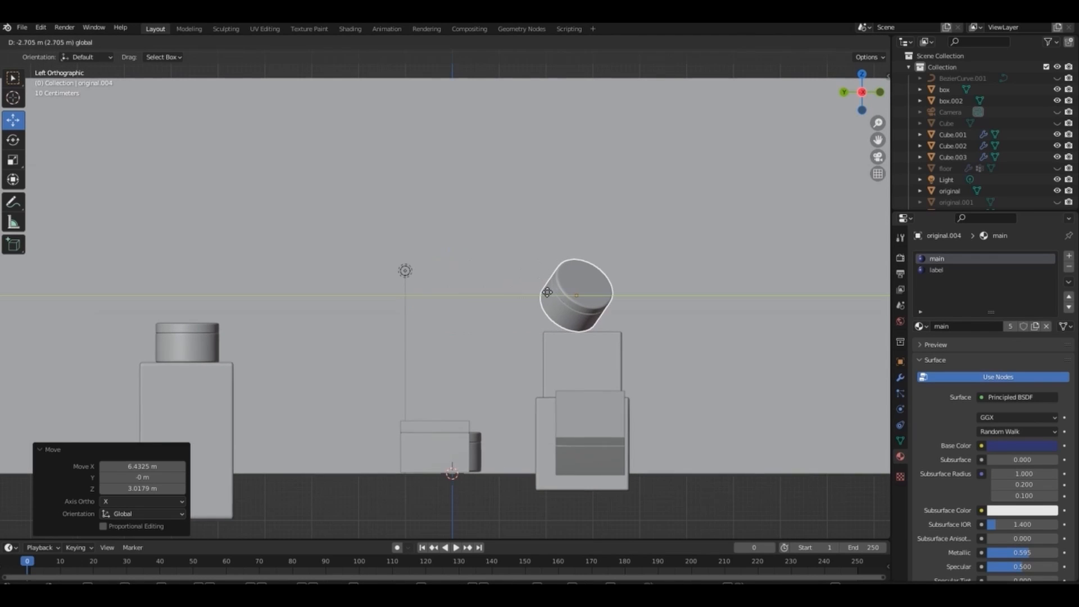
pyautogui.click(817, 285)
pyautogui.moveTo(867, 91); pyautogui.dragTo(791, 90)
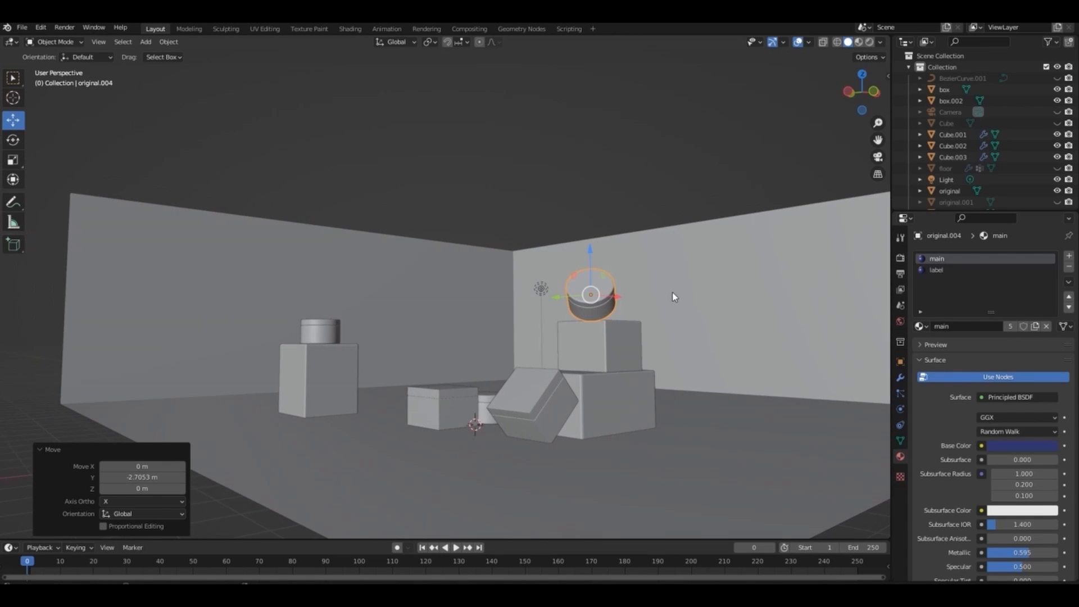
# Raise the top edges of the backdrop walls about 9.60 m along Z.
pyautogui.click(540, 289)
pyautogui.click(431, 332)
pyautogui.press('Tab')
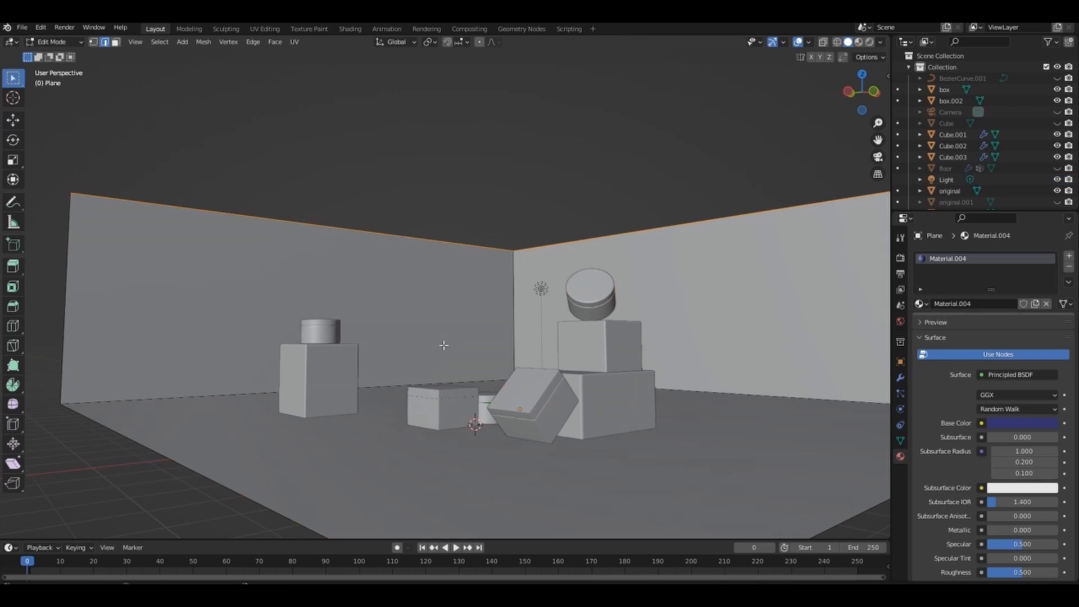
pyautogui.press('g')
pyautogui.press('z')
pyautogui.click(447, 106)
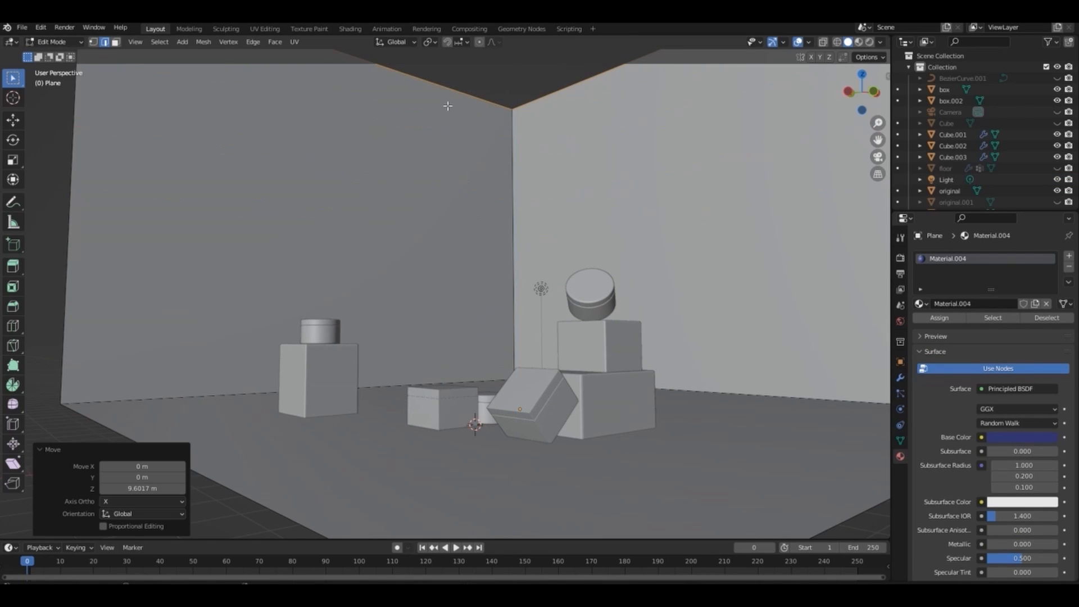
pyautogui.press('Tab')
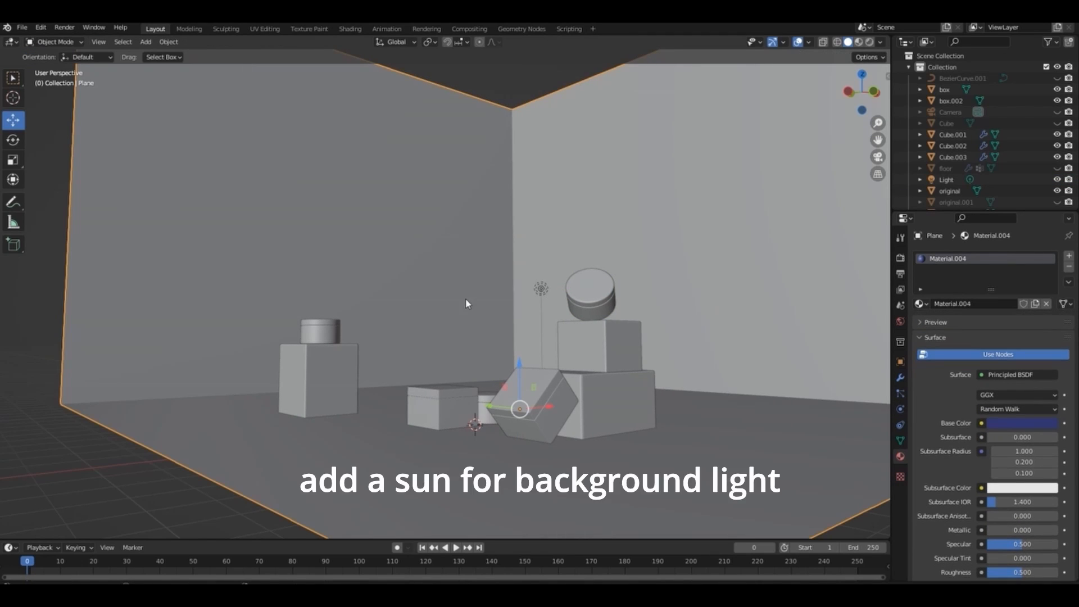
# Add a sun light, preview the scene rendered, raise the sun about 3.71 m along Z, and set its strength to 2.
pyautogui.hotkey('shift', 'a')
pyautogui.moveTo(418, 434)
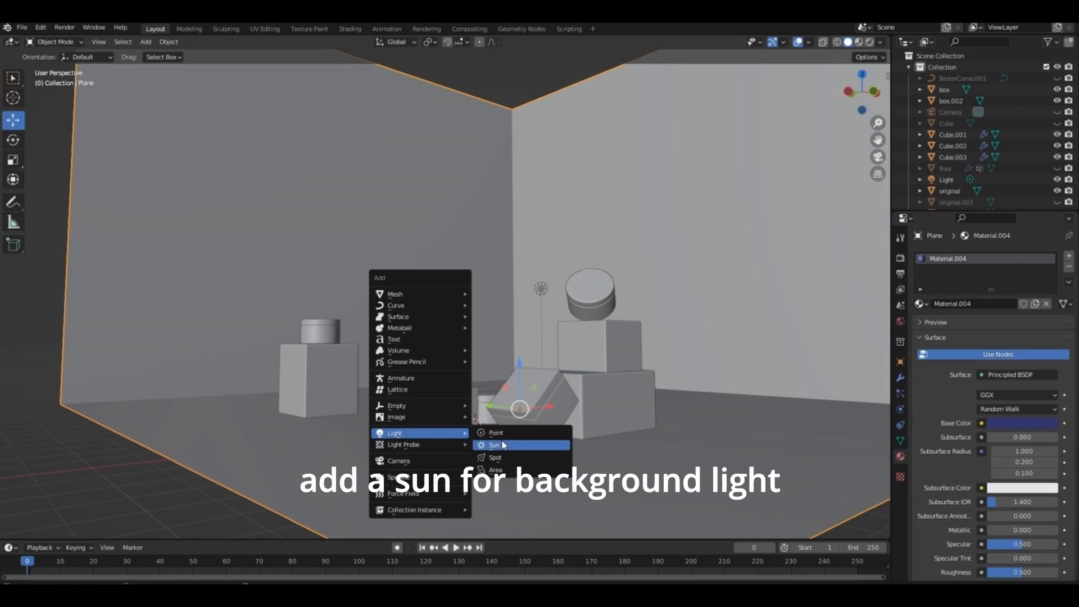
pyautogui.click(500, 445)
pyautogui.click(869, 42)
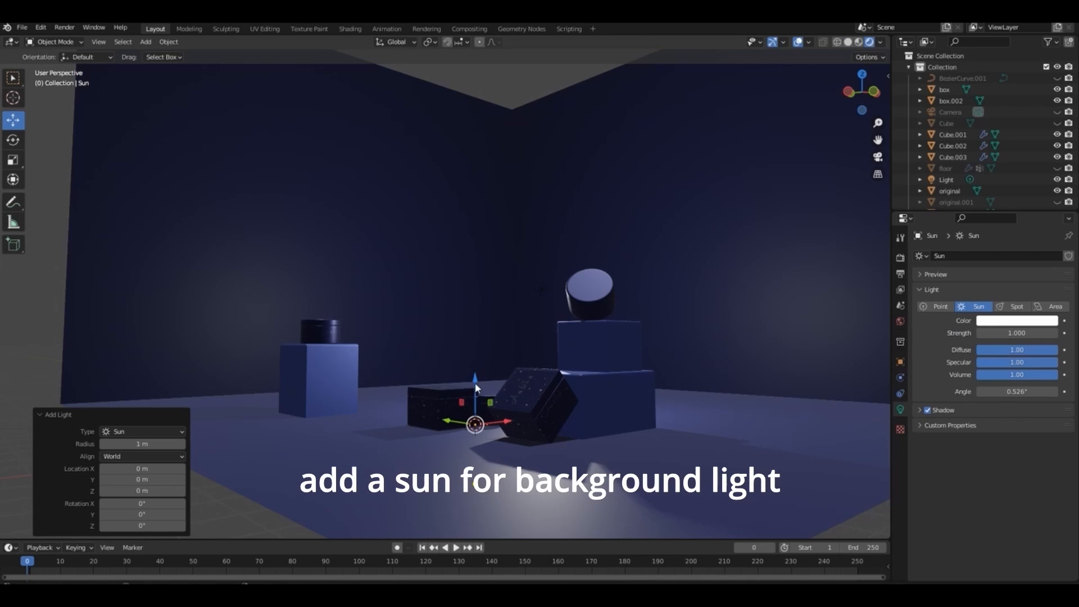
pyautogui.moveTo(477, 387); pyautogui.dragTo(477, 262)
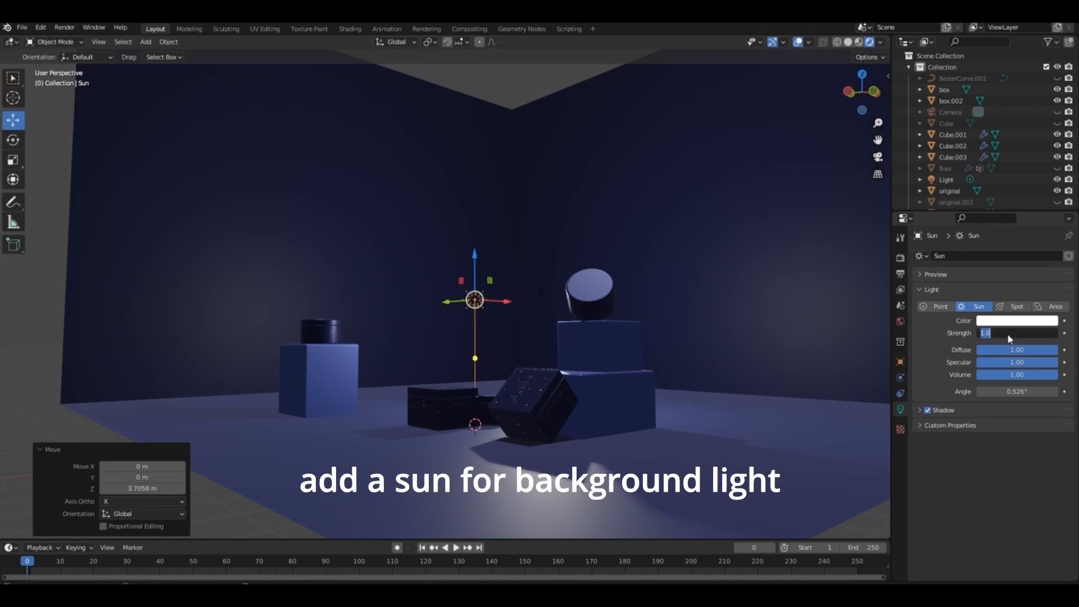
pyautogui.write('2')
pyautogui.press('Return')
# Rotate the sun around Y, raise it about 1.97 m more along Z, and turn it around Z.
pyautogui.press('r')
pyautogui.press('y')
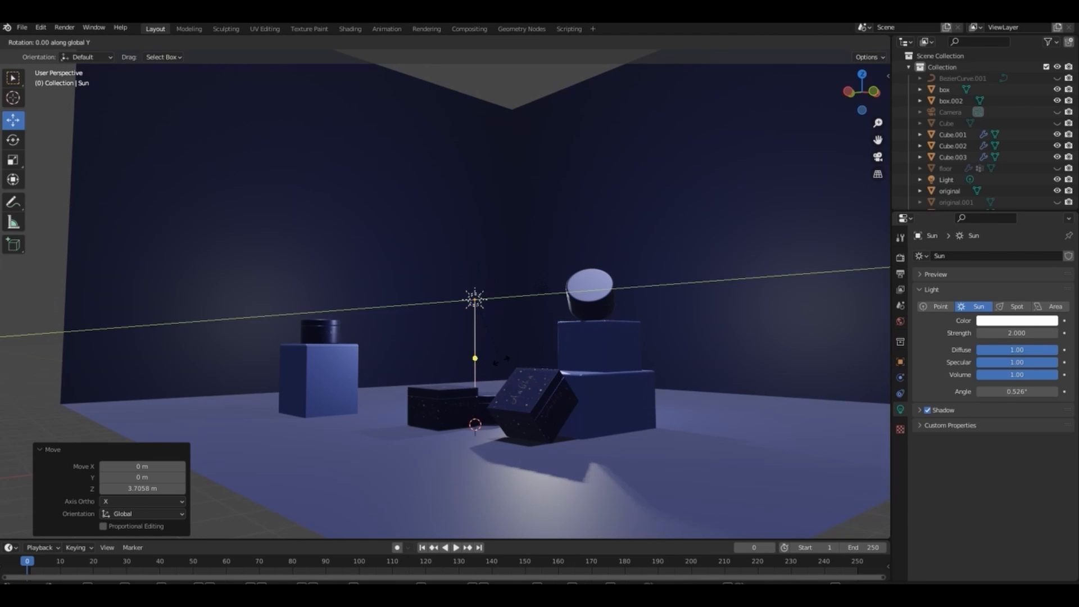
pyautogui.click(494, 315)
pyautogui.moveTo(474, 254); pyautogui.dragTo(476, 168)
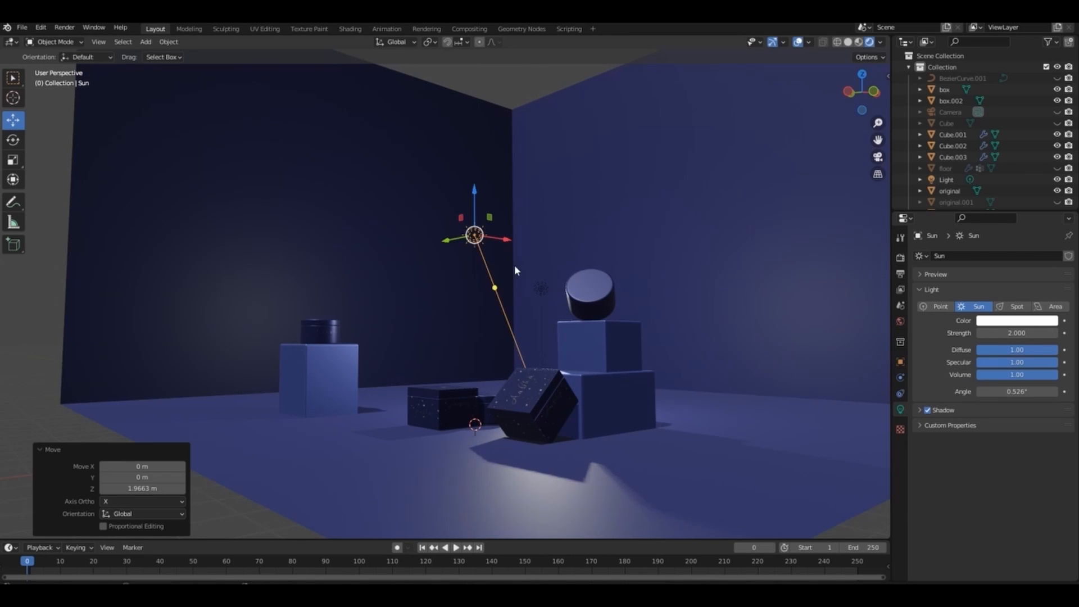
pyautogui.press('r')
pyautogui.press('z')
pyautogui.click(352, 467)
# Assign a new white material to the floor face of the backdrop.
pyautogui.click(808, 396)
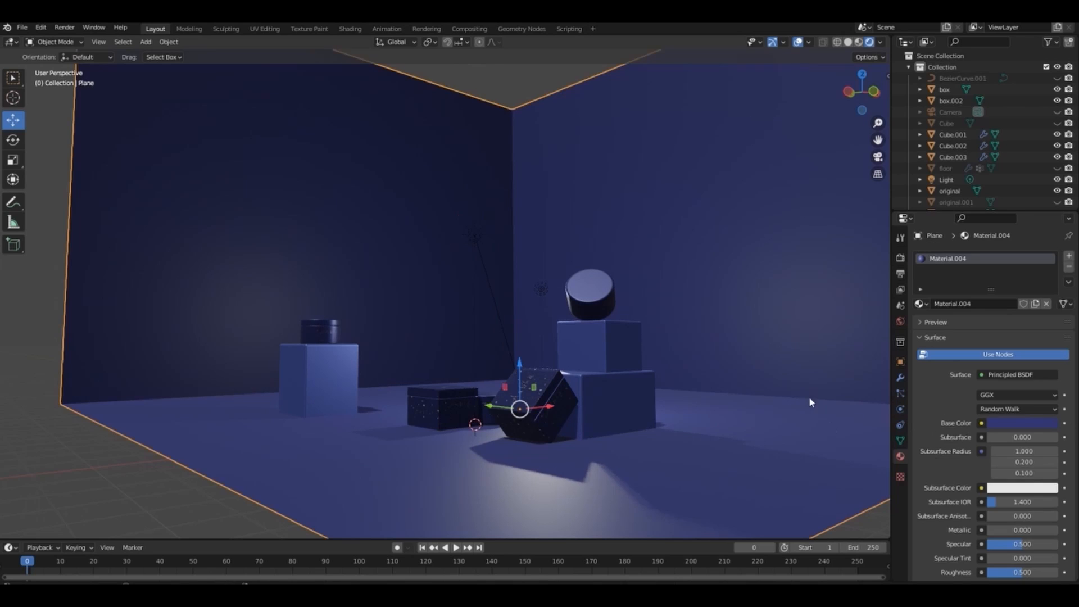
pyautogui.press('Tab')
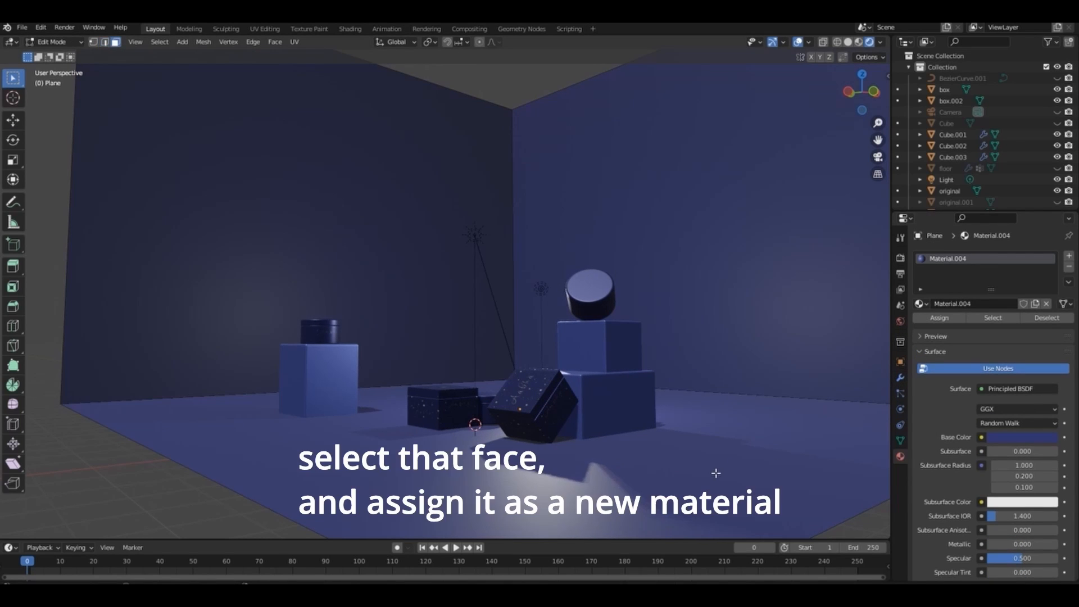
pyautogui.click(716, 473)
pyautogui.click(1069, 256)
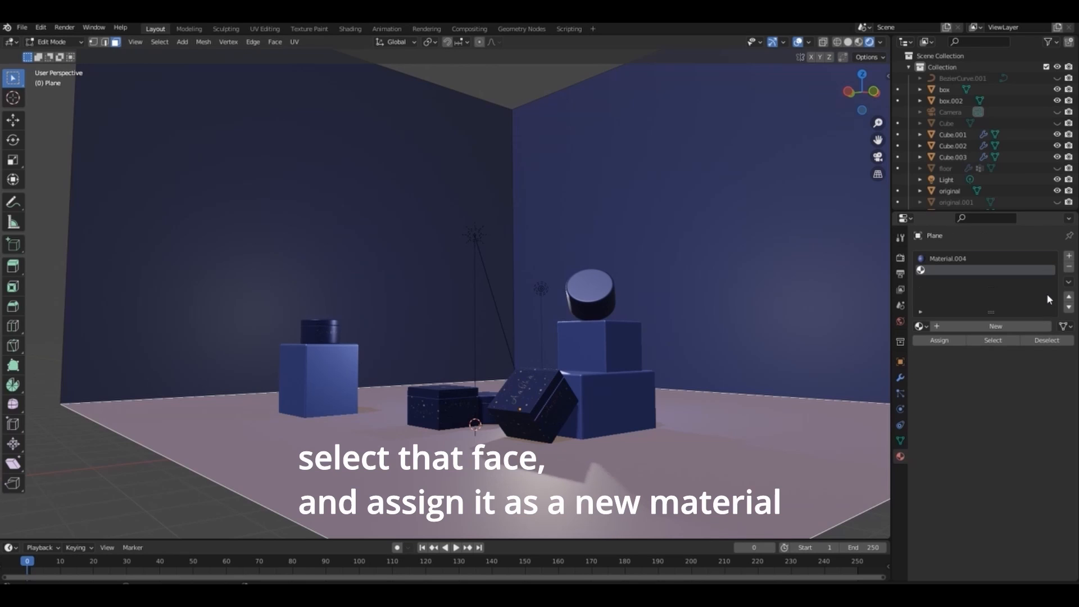
pyautogui.click(1013, 326)
pyautogui.click(939, 340)
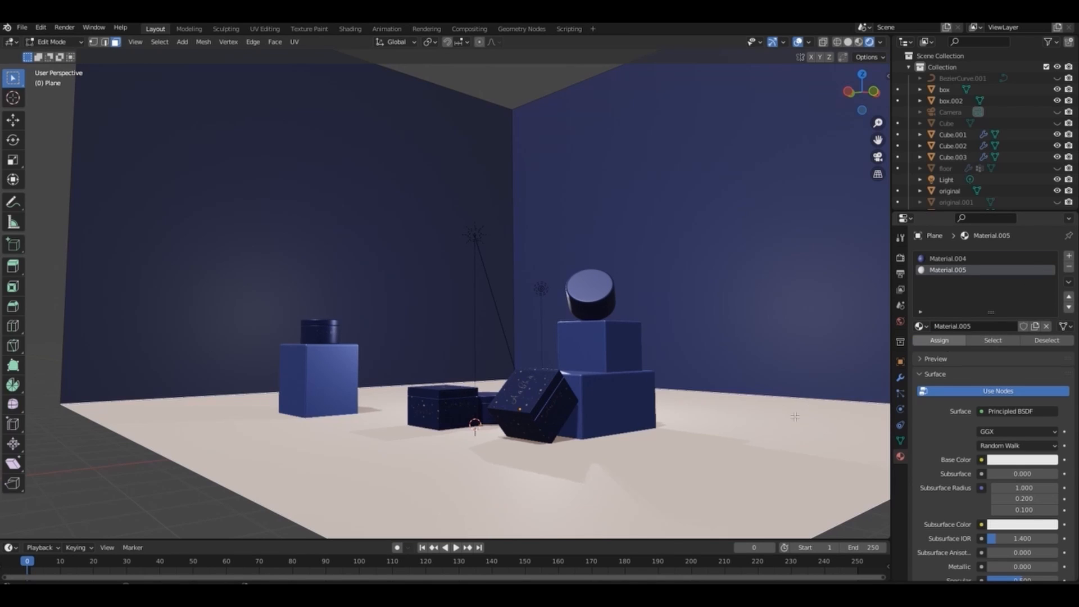
pyautogui.press('Tab')
# Subdivide the backdrop's floor face with 3 cuts.
pyautogui.scroll(-1, 951, 522)
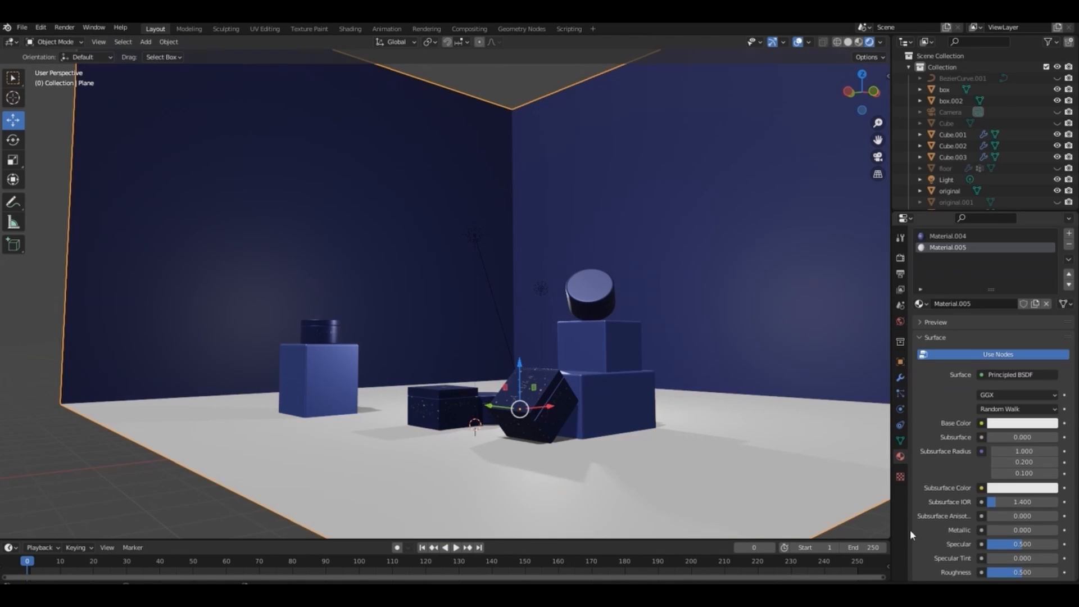
pyautogui.press('Tab')
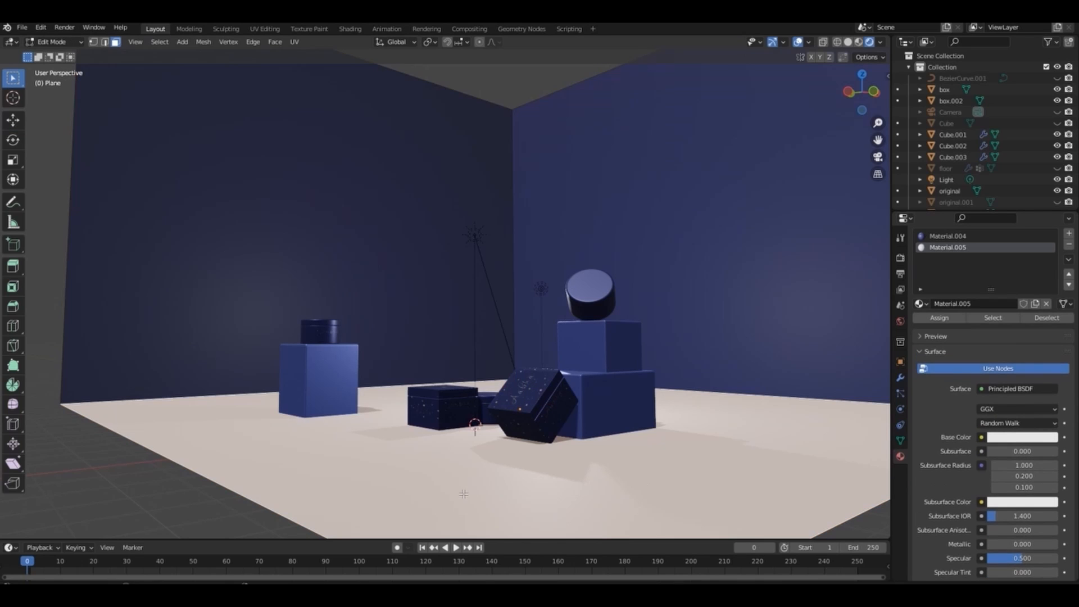
pyautogui.rightClick(463, 494)
pyautogui.click(426, 386)
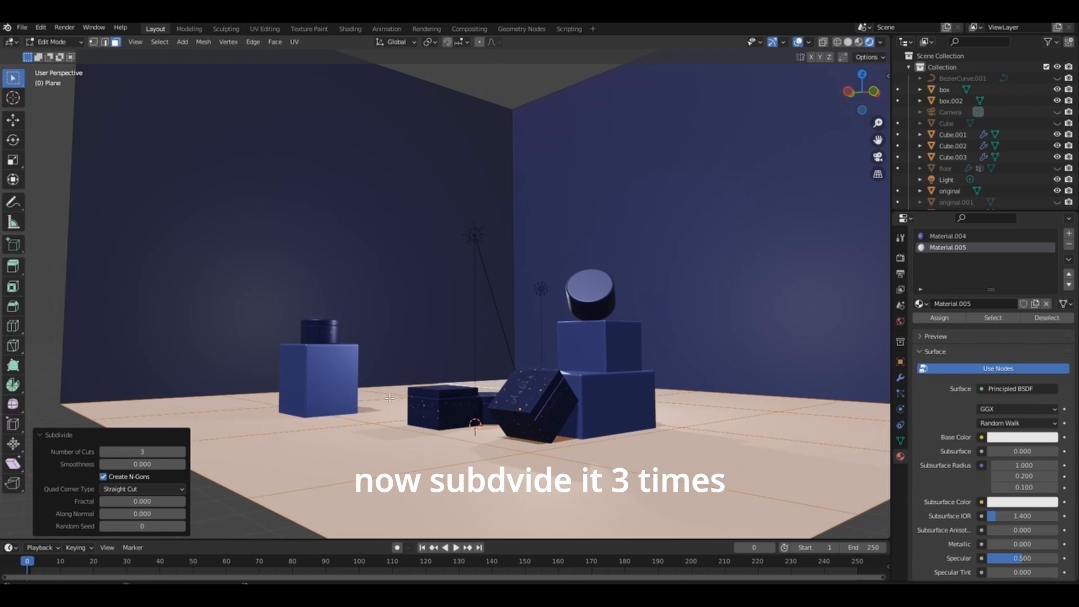
# In top view, select alternating floor faces in a checkerboard pattern and assign them a new third material.
pyautogui.press('KP_7')
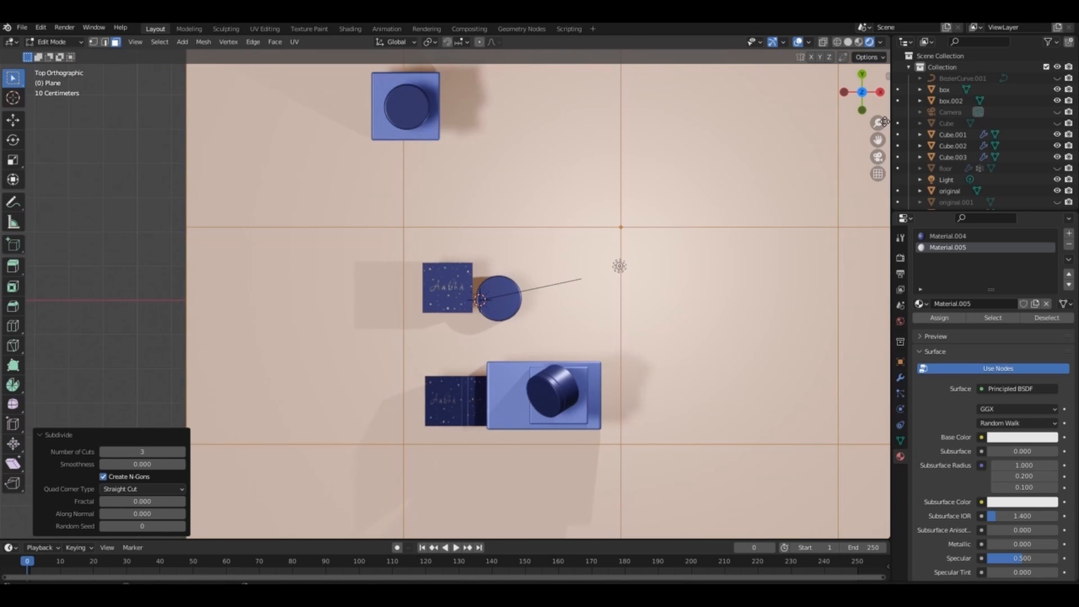
pyautogui.scroll(-6, 404, 297)
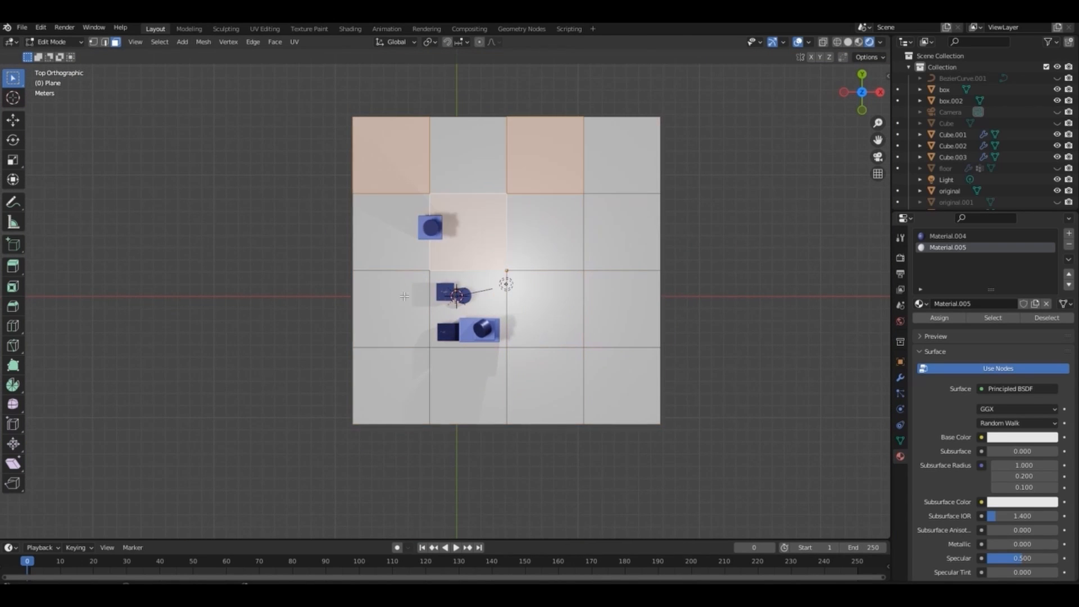
pyautogui.keyDown('shift'); pyautogui.click(404, 296); pyautogui.keyUp('shift')
pyautogui.keyDown('shift'); pyautogui.click(553, 301); pyautogui.keyUp('shift')
pyautogui.keyDown('shift'); pyautogui.click(622, 226); pyautogui.keyUp('shift')
pyautogui.keyDown('shift'); pyautogui.click(631, 408); pyautogui.keyUp('shift')
pyautogui.keyDown('shift'); pyautogui.click(441, 384); pyautogui.keyUp('shift')
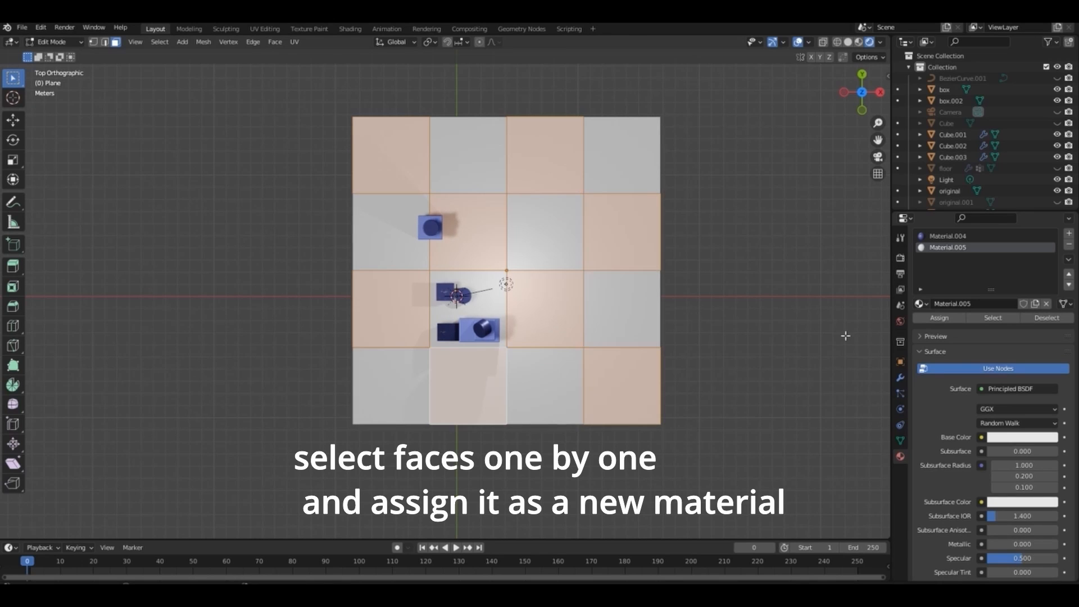
pyautogui.click(1069, 232)
pyautogui.click(977, 326)
pyautogui.click(950, 339)
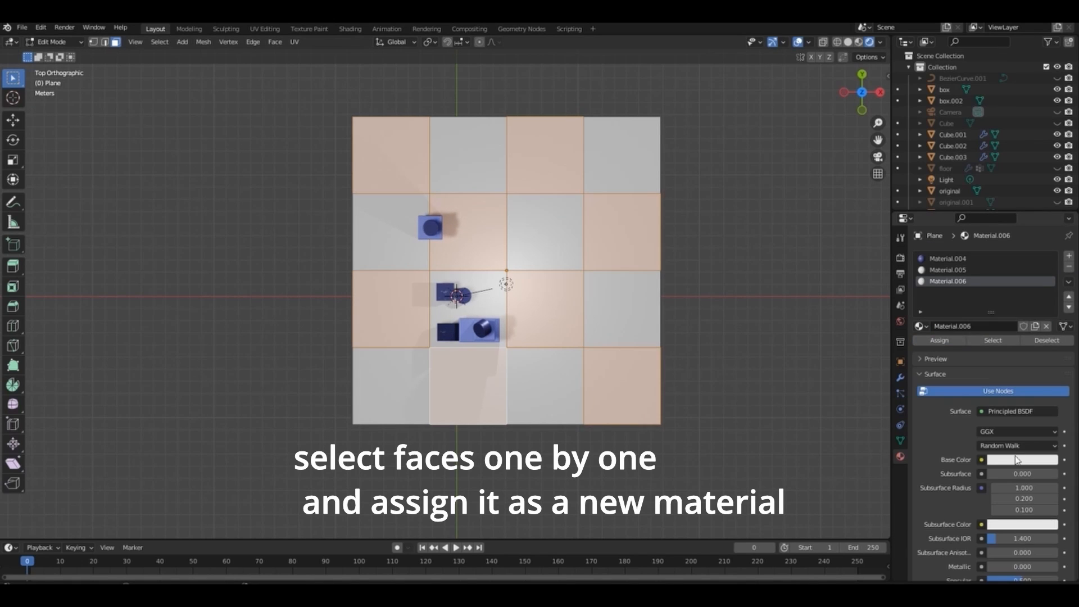
# Set the new checker material's base color to 31356F and its metallic value to about 0.457.
pyautogui.click(1015, 458)
pyautogui.click(1010, 409)
pyautogui.write('31356F')
pyautogui.press('Return')
pyautogui.moveTo(990, 567); pyautogui.dragTo(1020, 568)
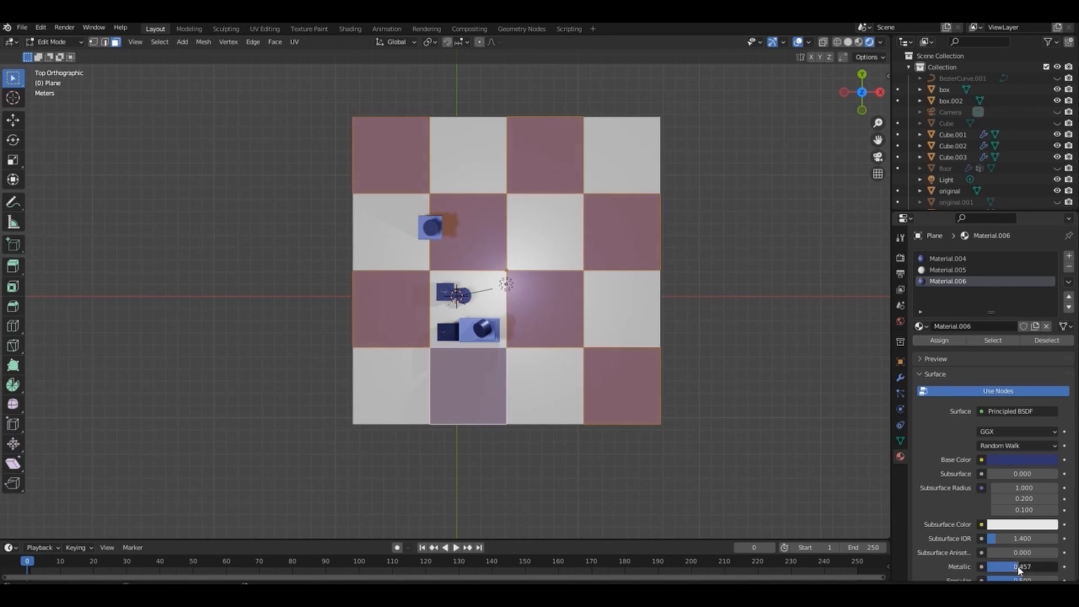
# Set the metallic value of the white floor material, Material.005, to about 0.181 and return to Object Mode.
pyautogui.scroll(-4, 992, 477)
pyautogui.scroll(4, 968, 394)
pyautogui.click(948, 270)
pyautogui.scroll(-8, 990, 400)
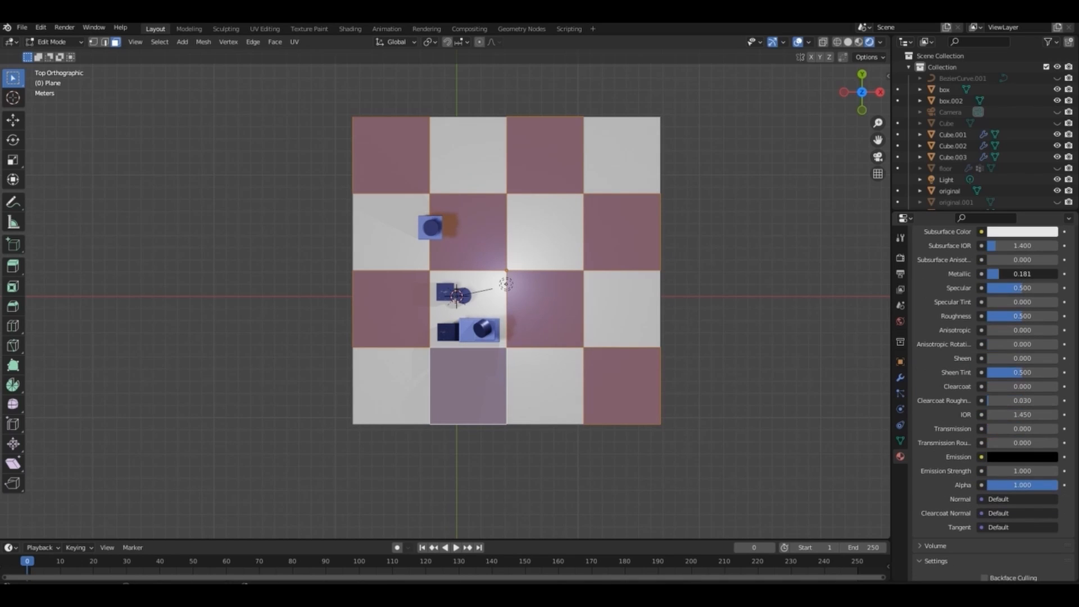
pyautogui.press('Tab')
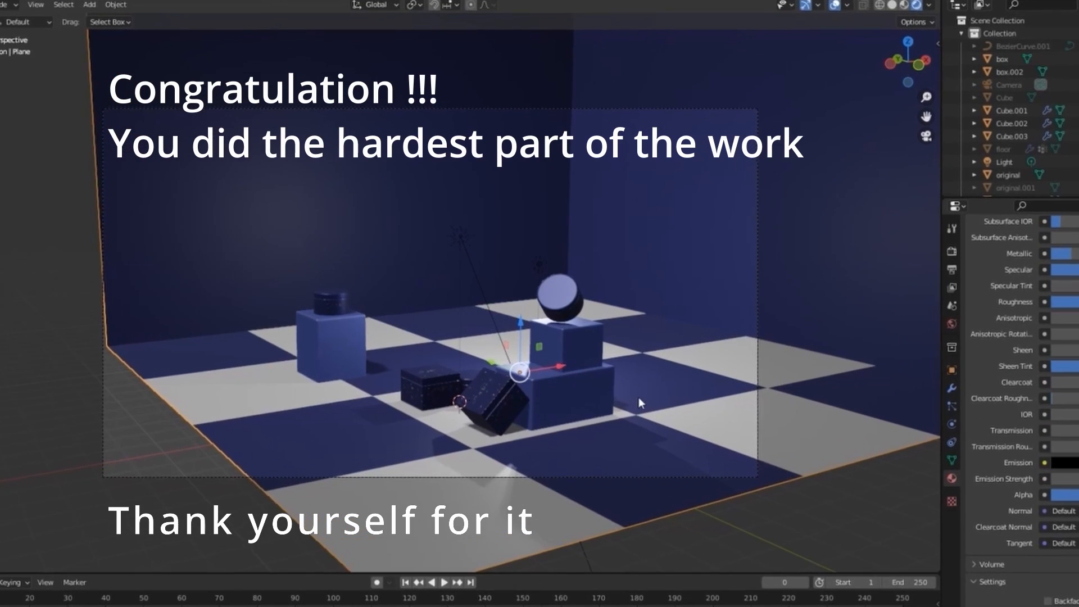